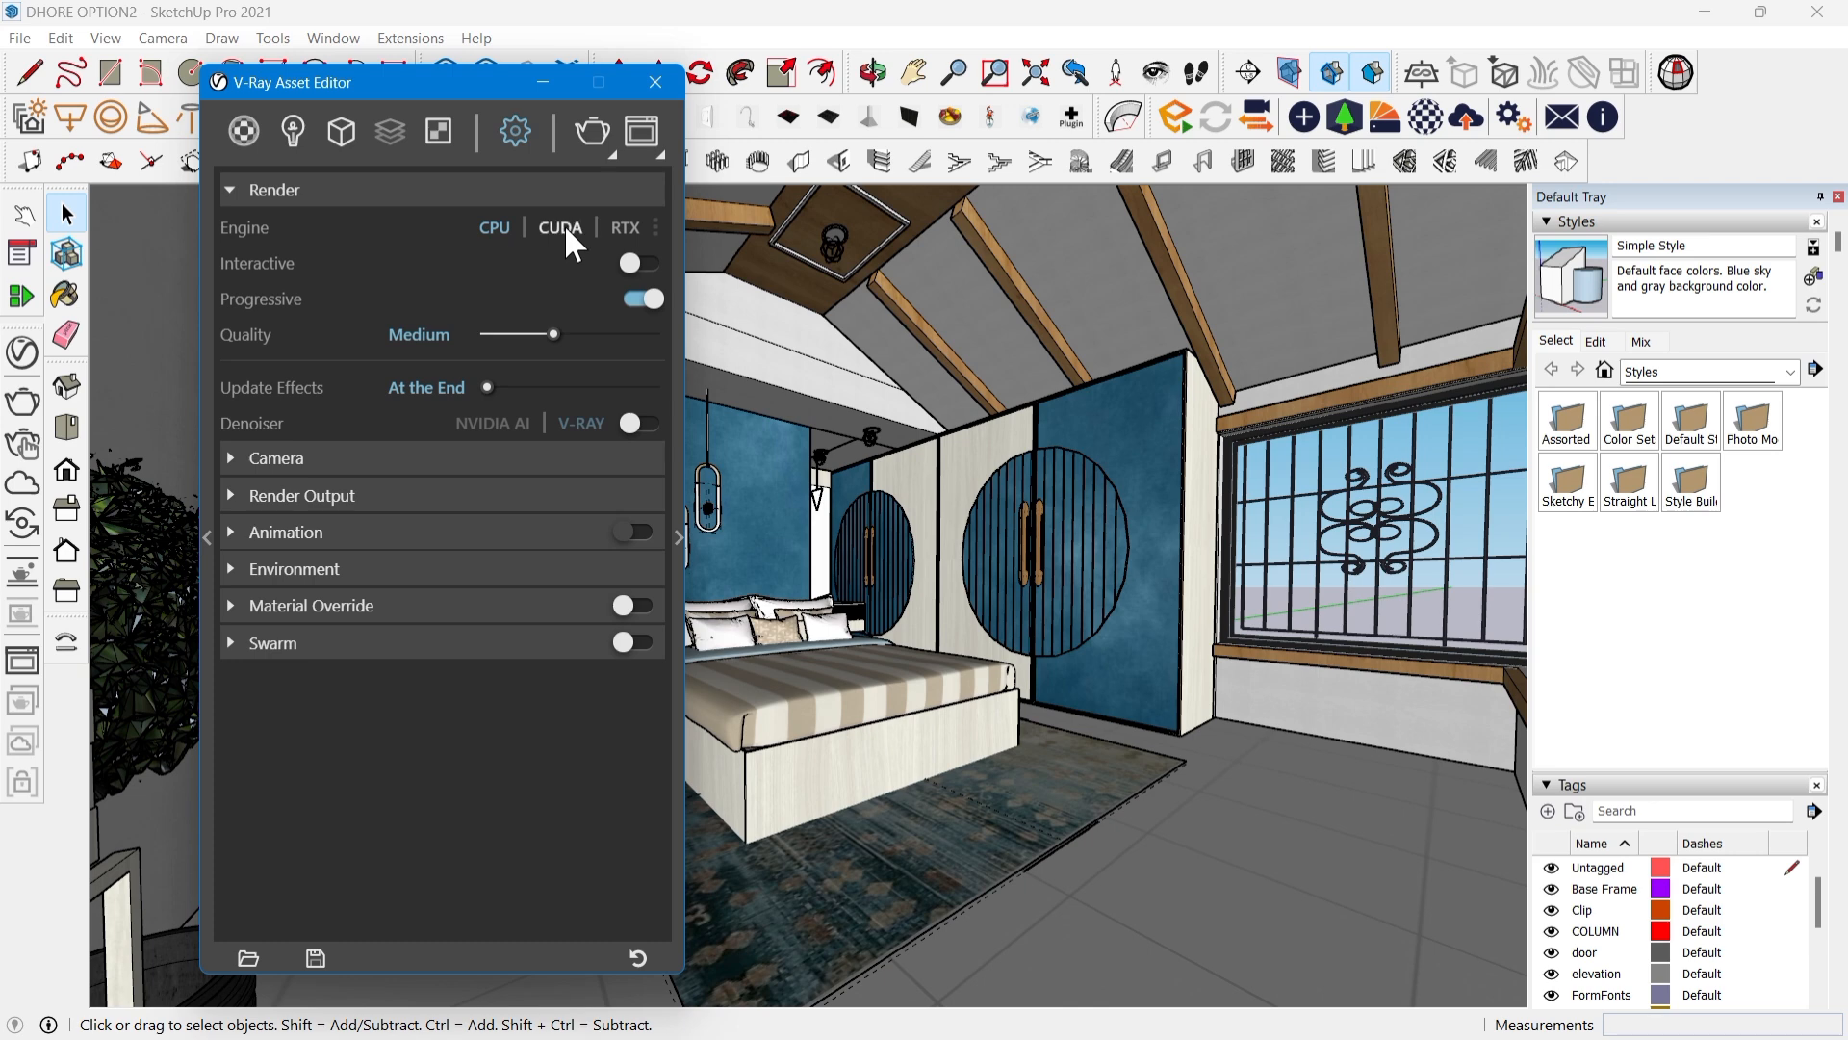
Step: Use the CPU render engine, raise the render quality to High+ and set effect updates to Rapid
{"action": "left_click", "coordinate": [564, 225]}
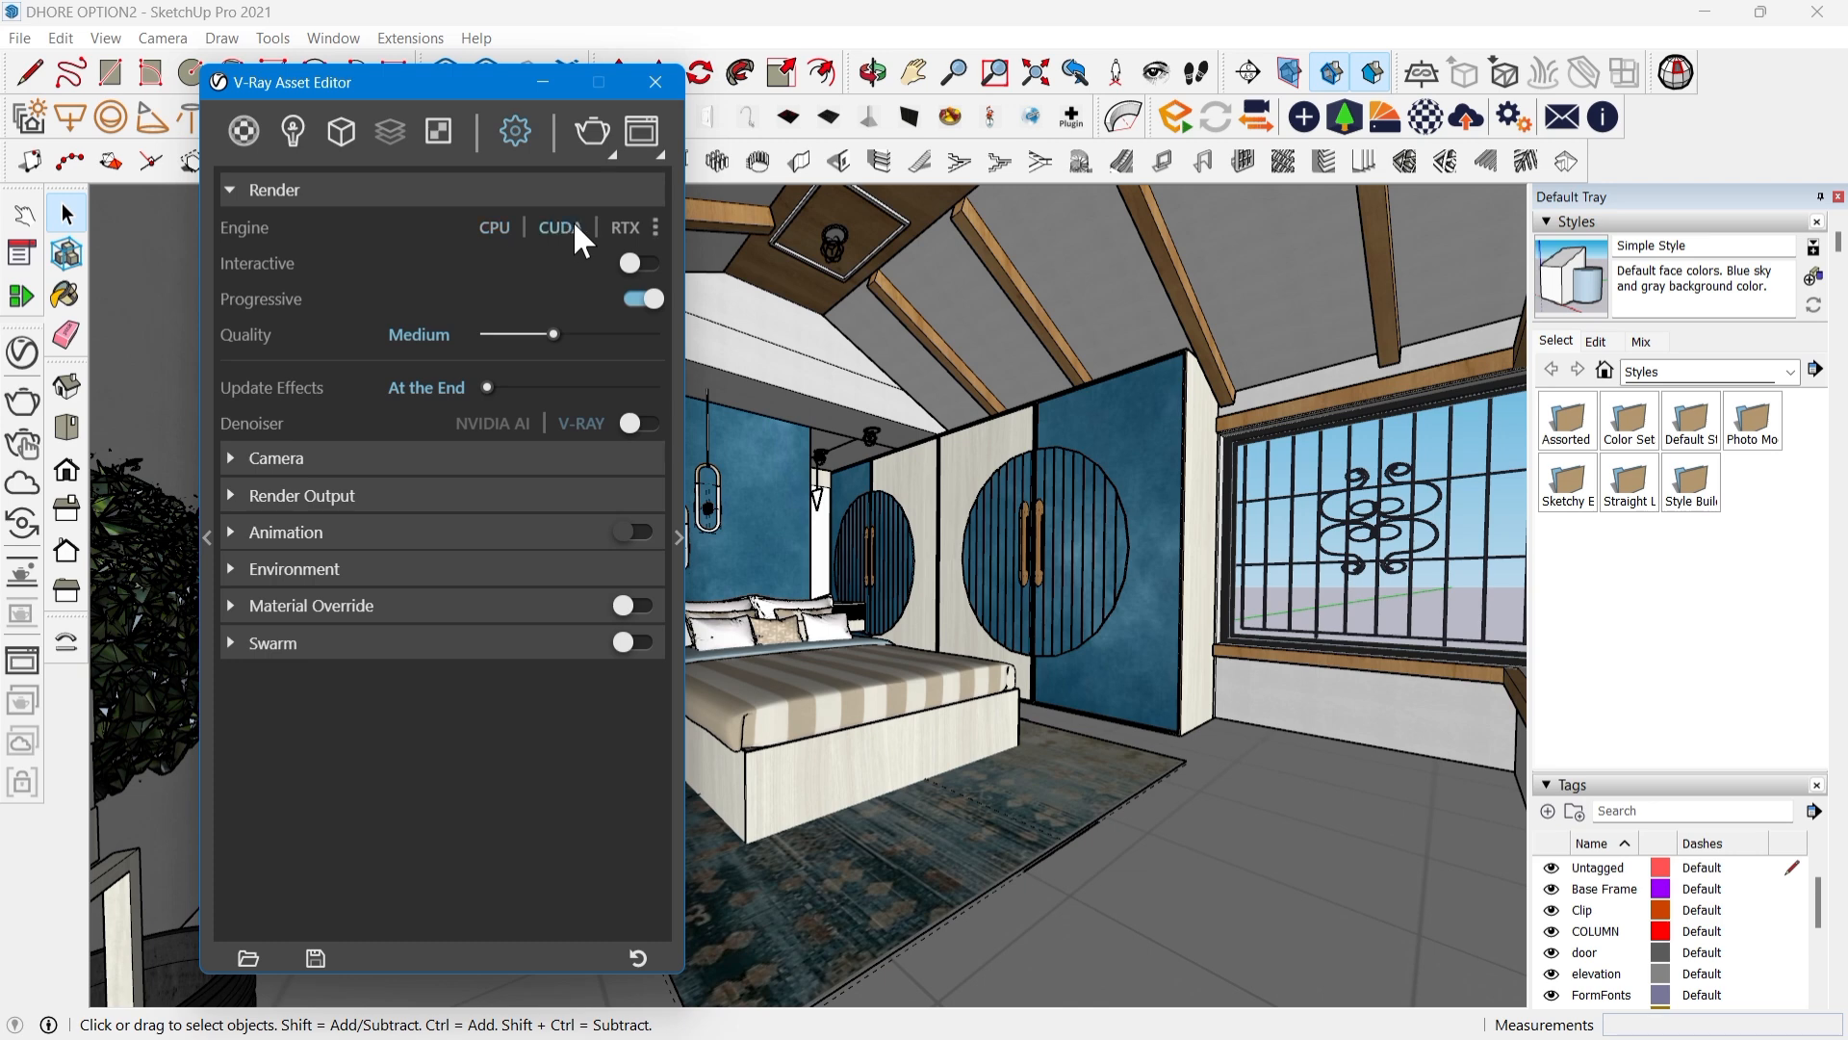
{"action": "left_click", "coordinate": [489, 226]}
{"action": "left_click_drag", "start_coordinate": [550, 333], "coordinate": [639, 319]}
{"action": "left_click_drag", "start_coordinate": [485, 386], "coordinate": [660, 383]}
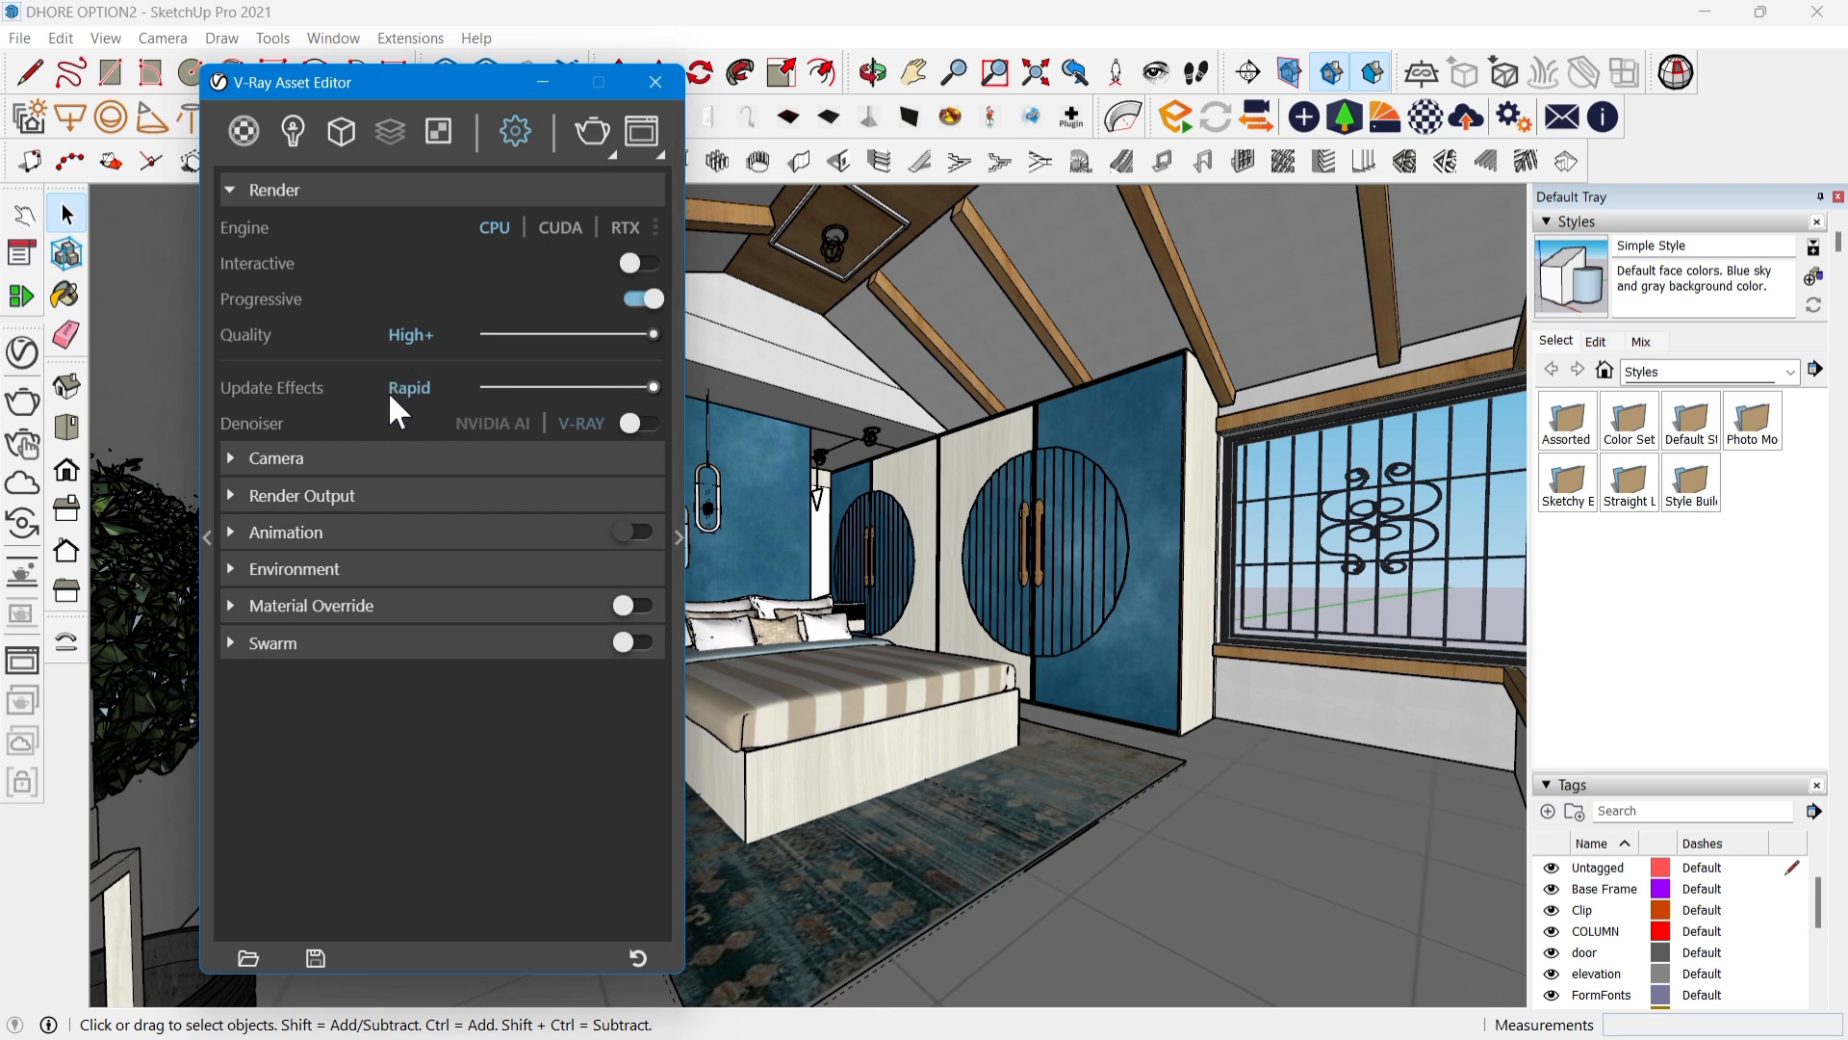
Step: Enable the V-Ray denoiser and turn on depth of field in the camera settings
{"action": "left_click_drag", "start_coordinate": [424, 84], "coordinate": [385, 48]}
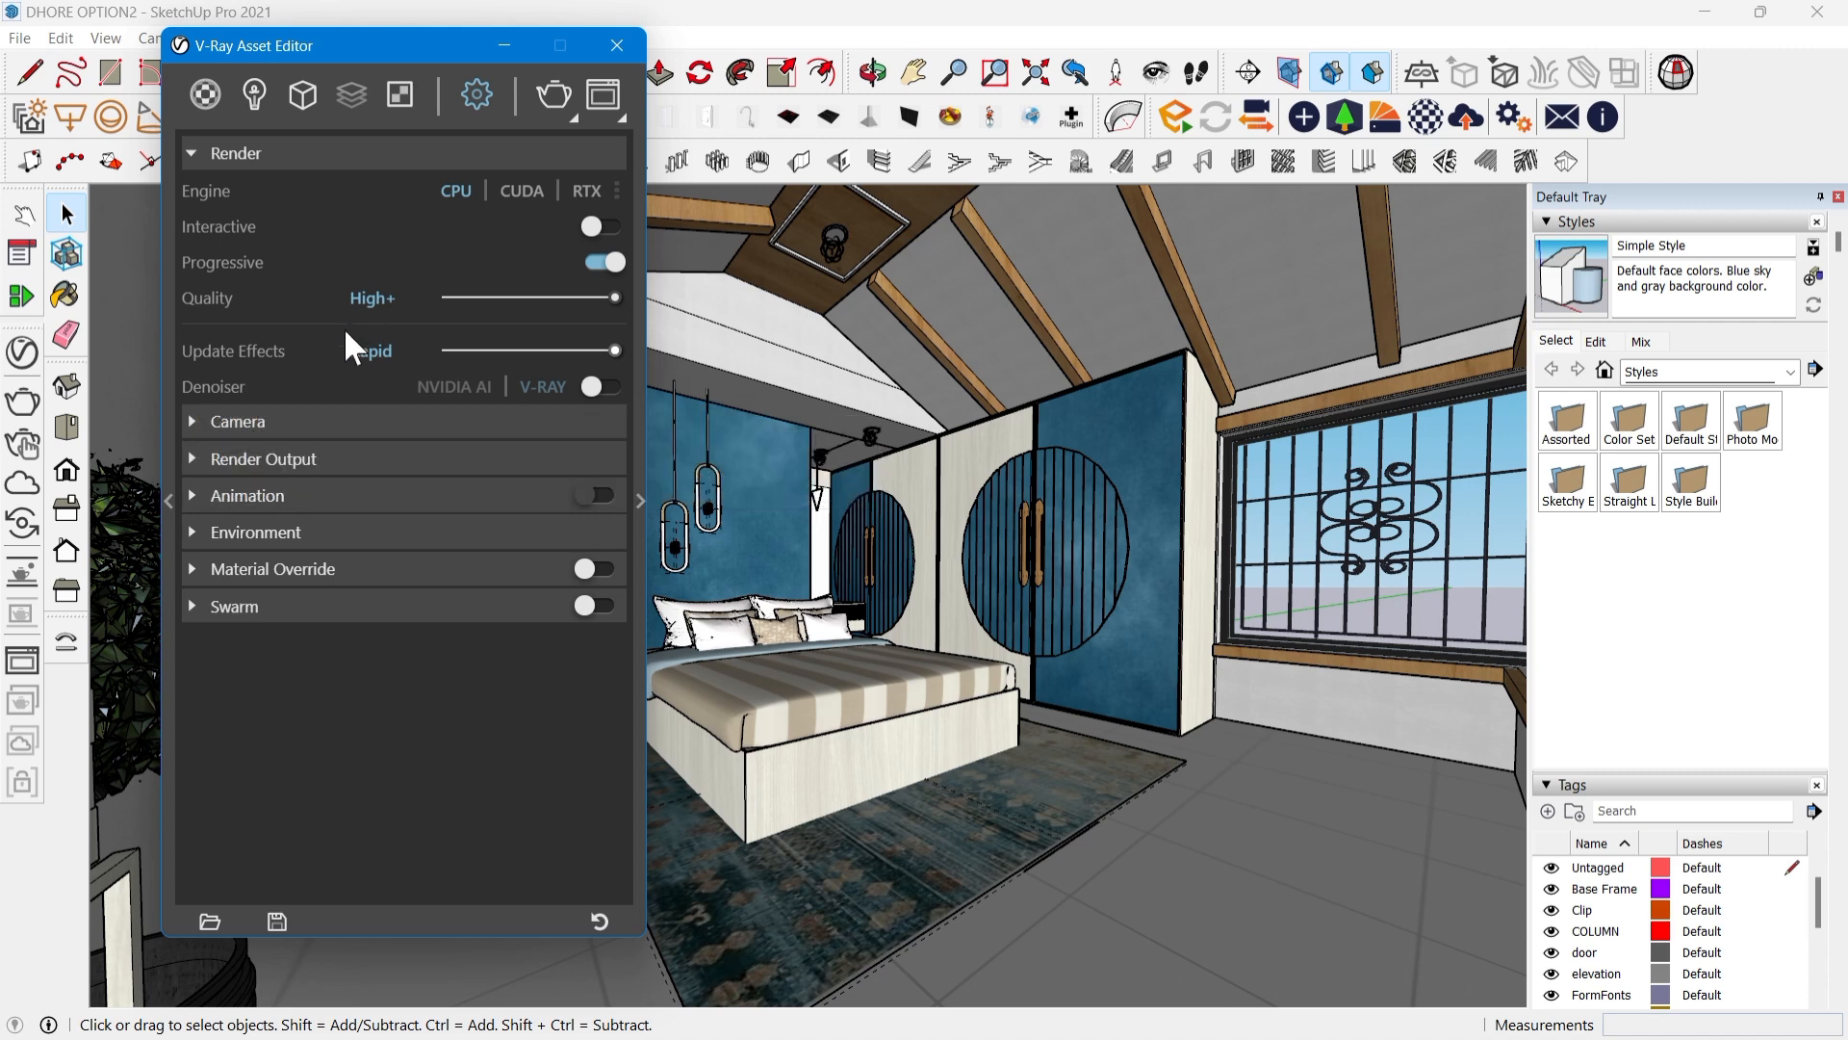
{"action": "left_click", "coordinate": [604, 385]}
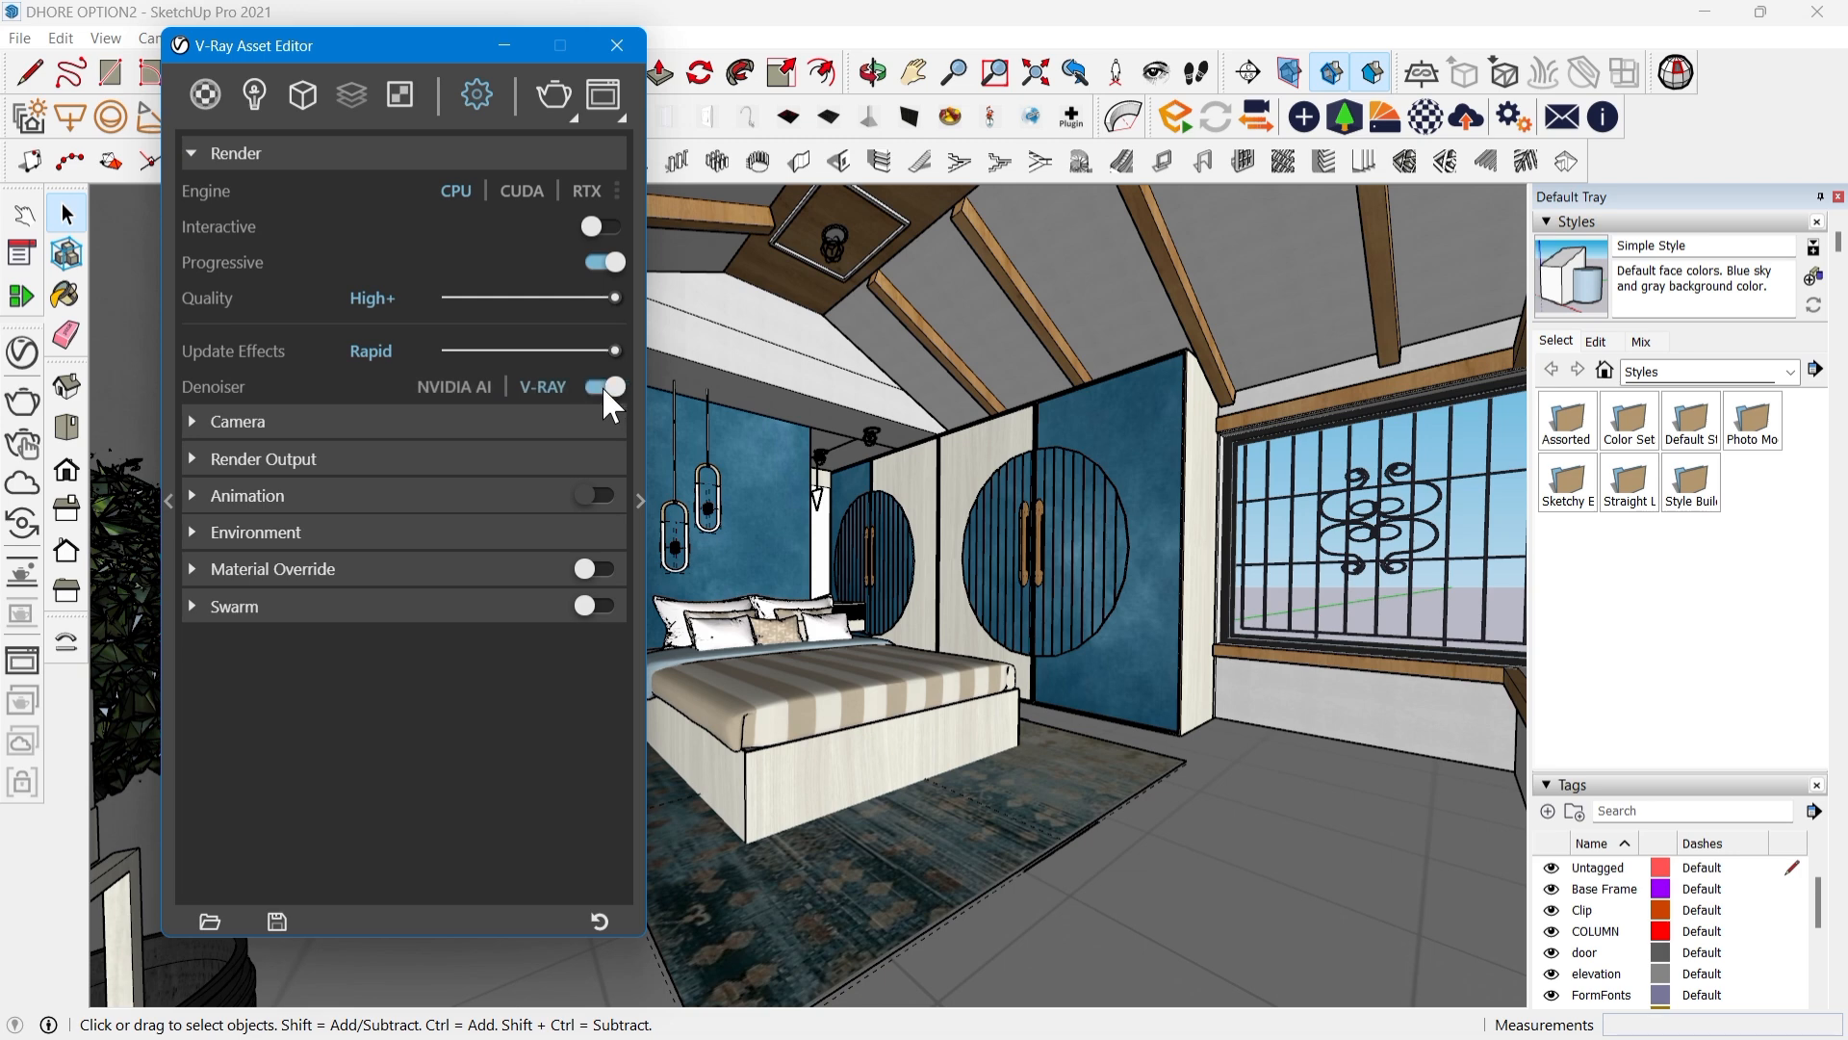
{"action": "left_click", "coordinate": [460, 421]}
{"action": "scroll", "coordinate": [454, 425], "scroll_direction": "down", "scroll_amount": 2}
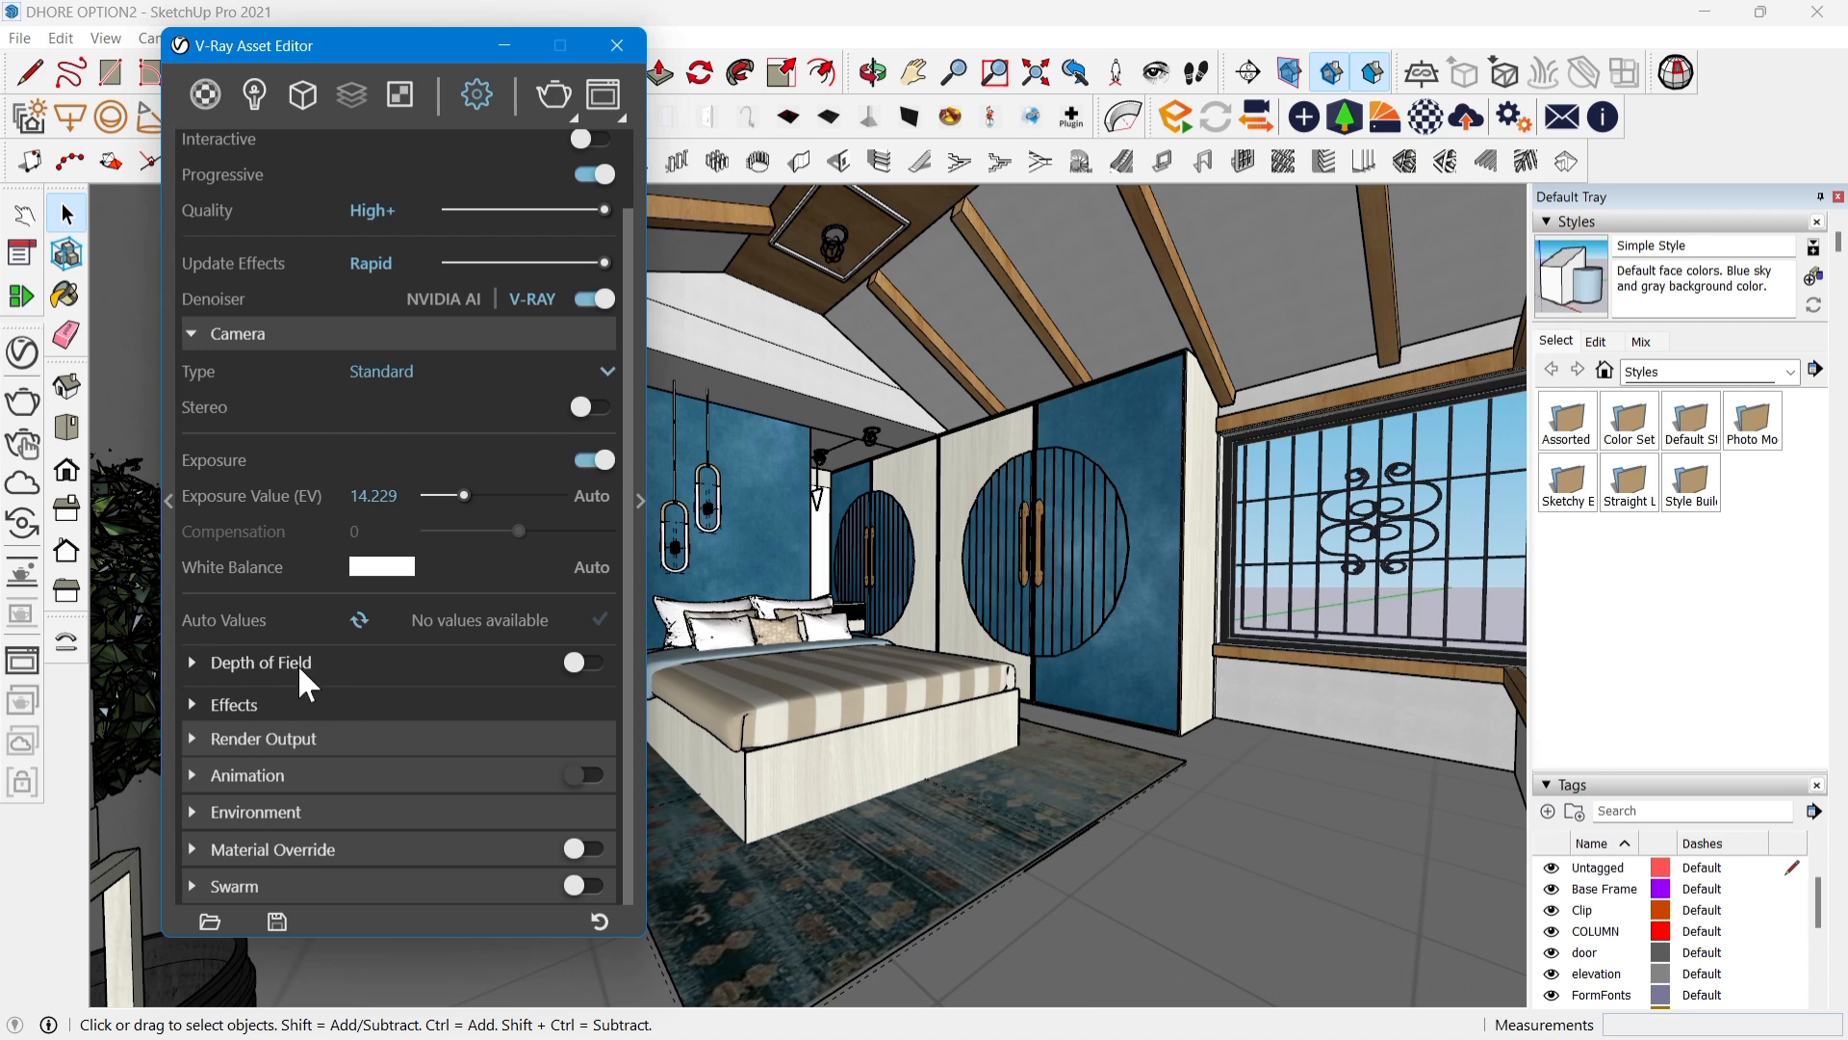
{"action": "left_click", "coordinate": [577, 663]}
{"action": "left_click_drag", "start_coordinate": [425, 59], "coordinate": [420, 31]}
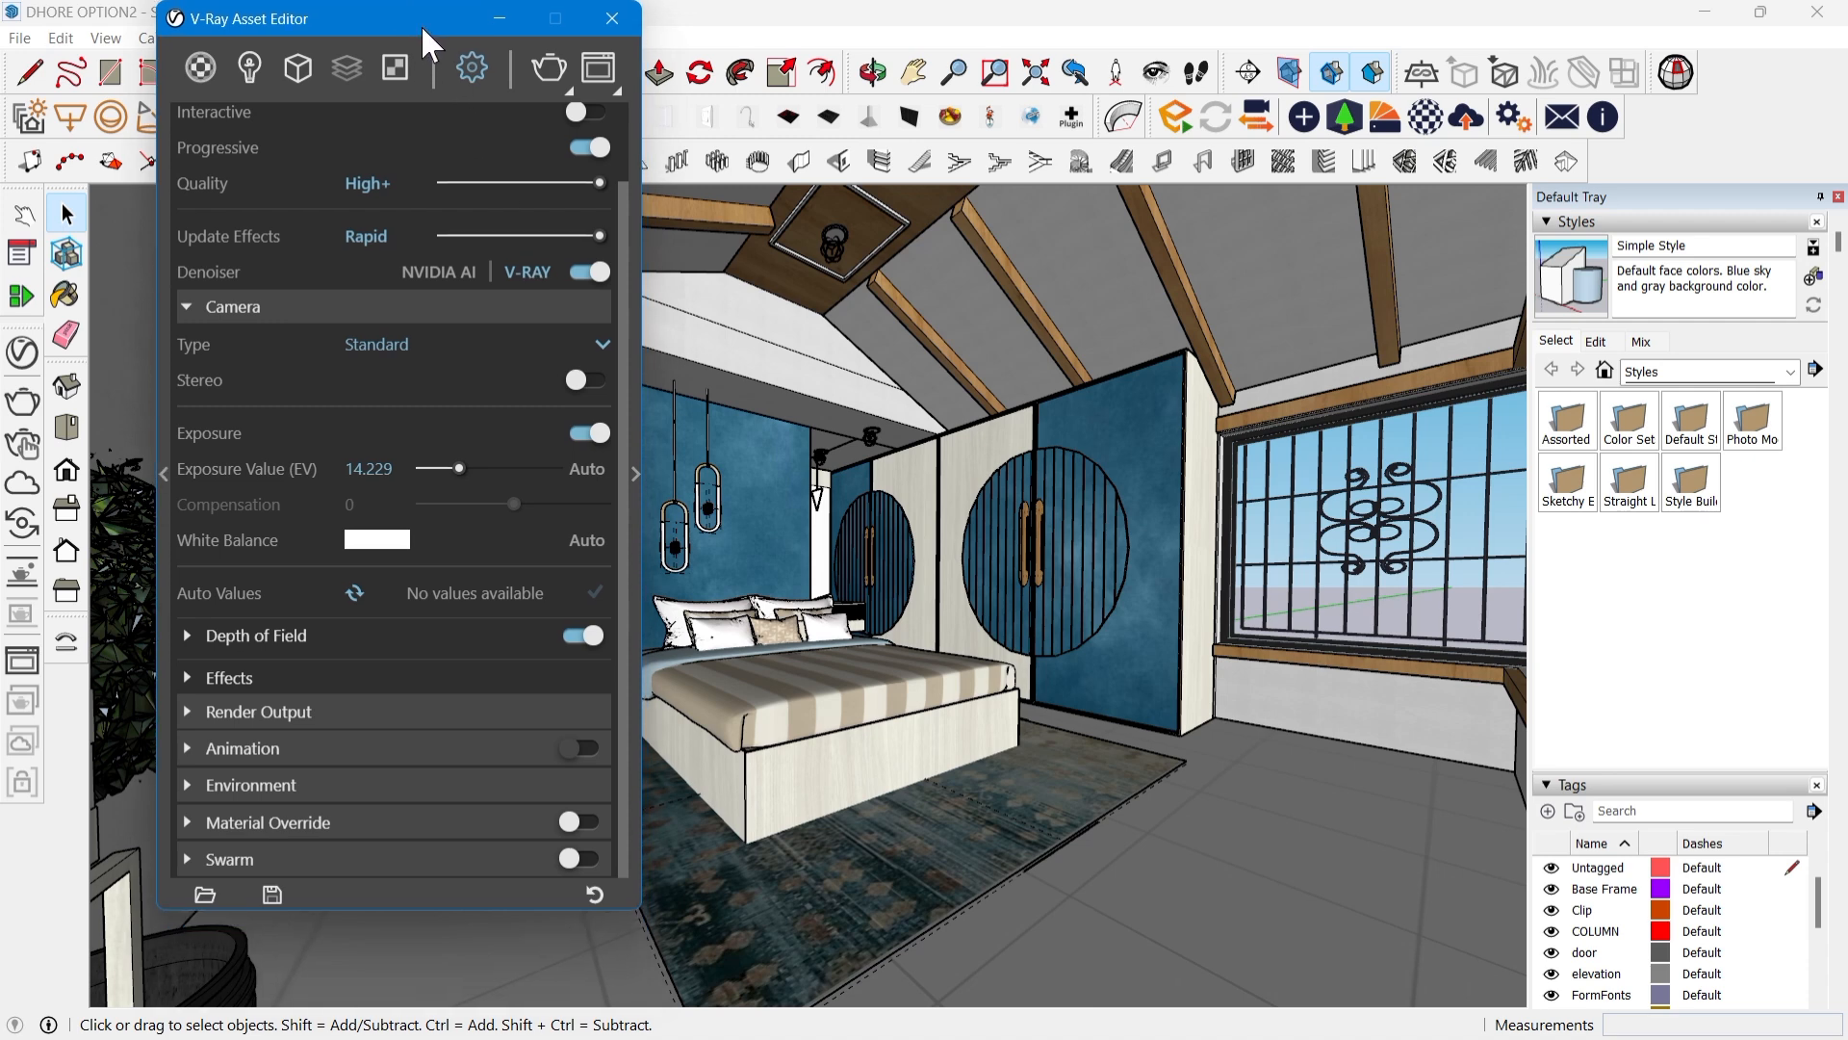
Step: Turn on Safe Frame for the render output and set the aspect ratio to 4:5 - Portrait
{"action": "left_click", "coordinate": [272, 678]}
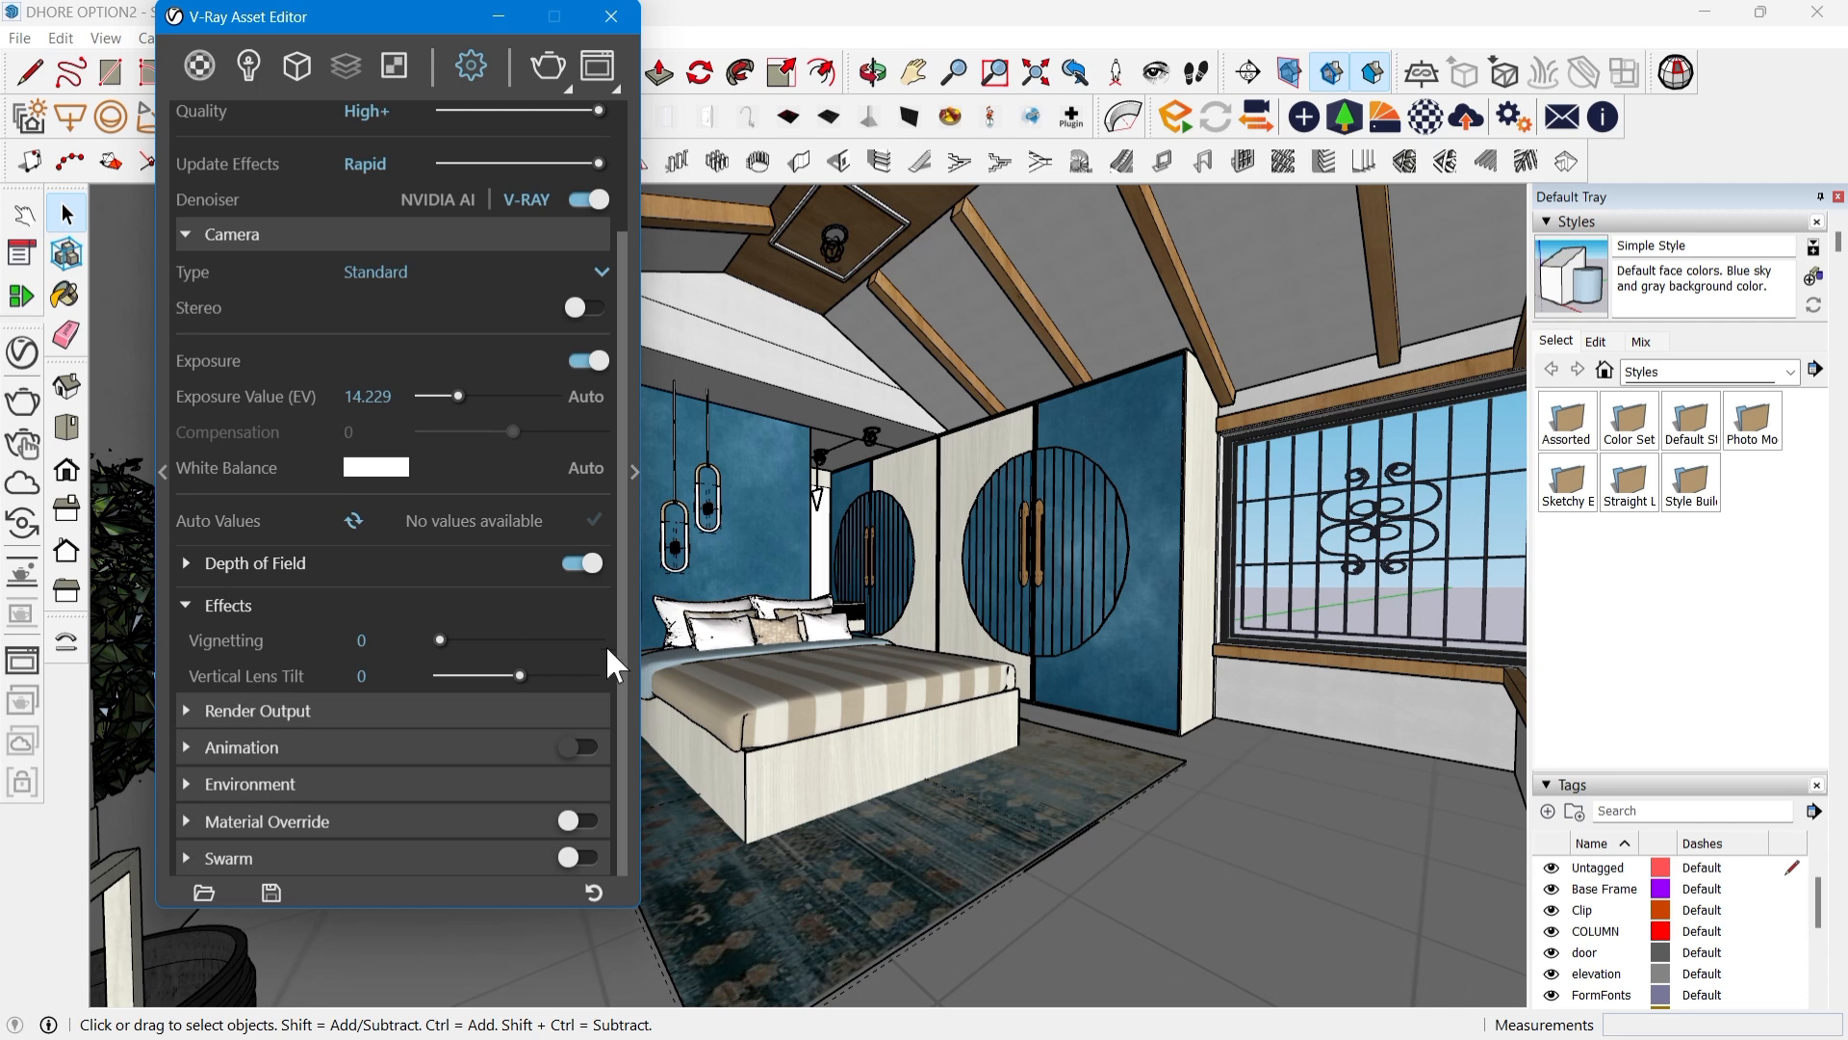
{"action": "left_click", "coordinate": [339, 711]}
{"action": "scroll", "coordinate": [367, 712], "scroll_direction": "down", "scroll_amount": 2}
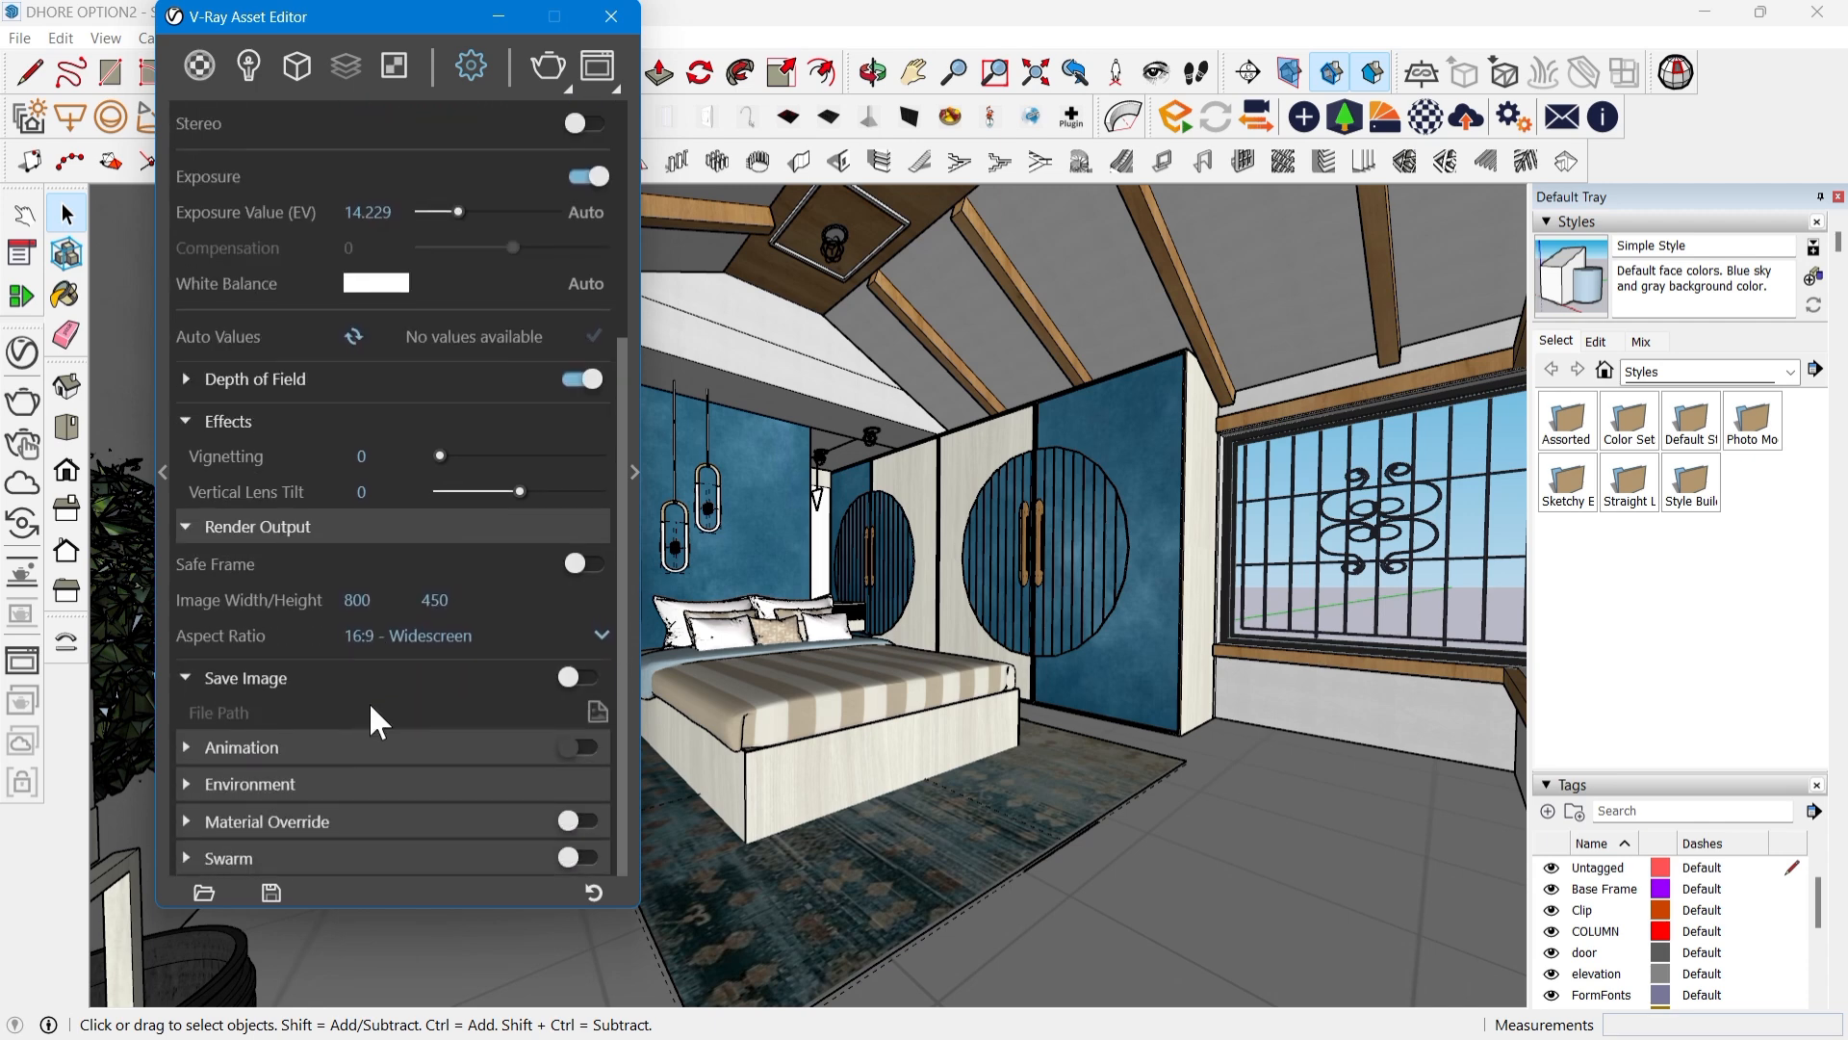
{"action": "left_click", "coordinate": [586, 564]}
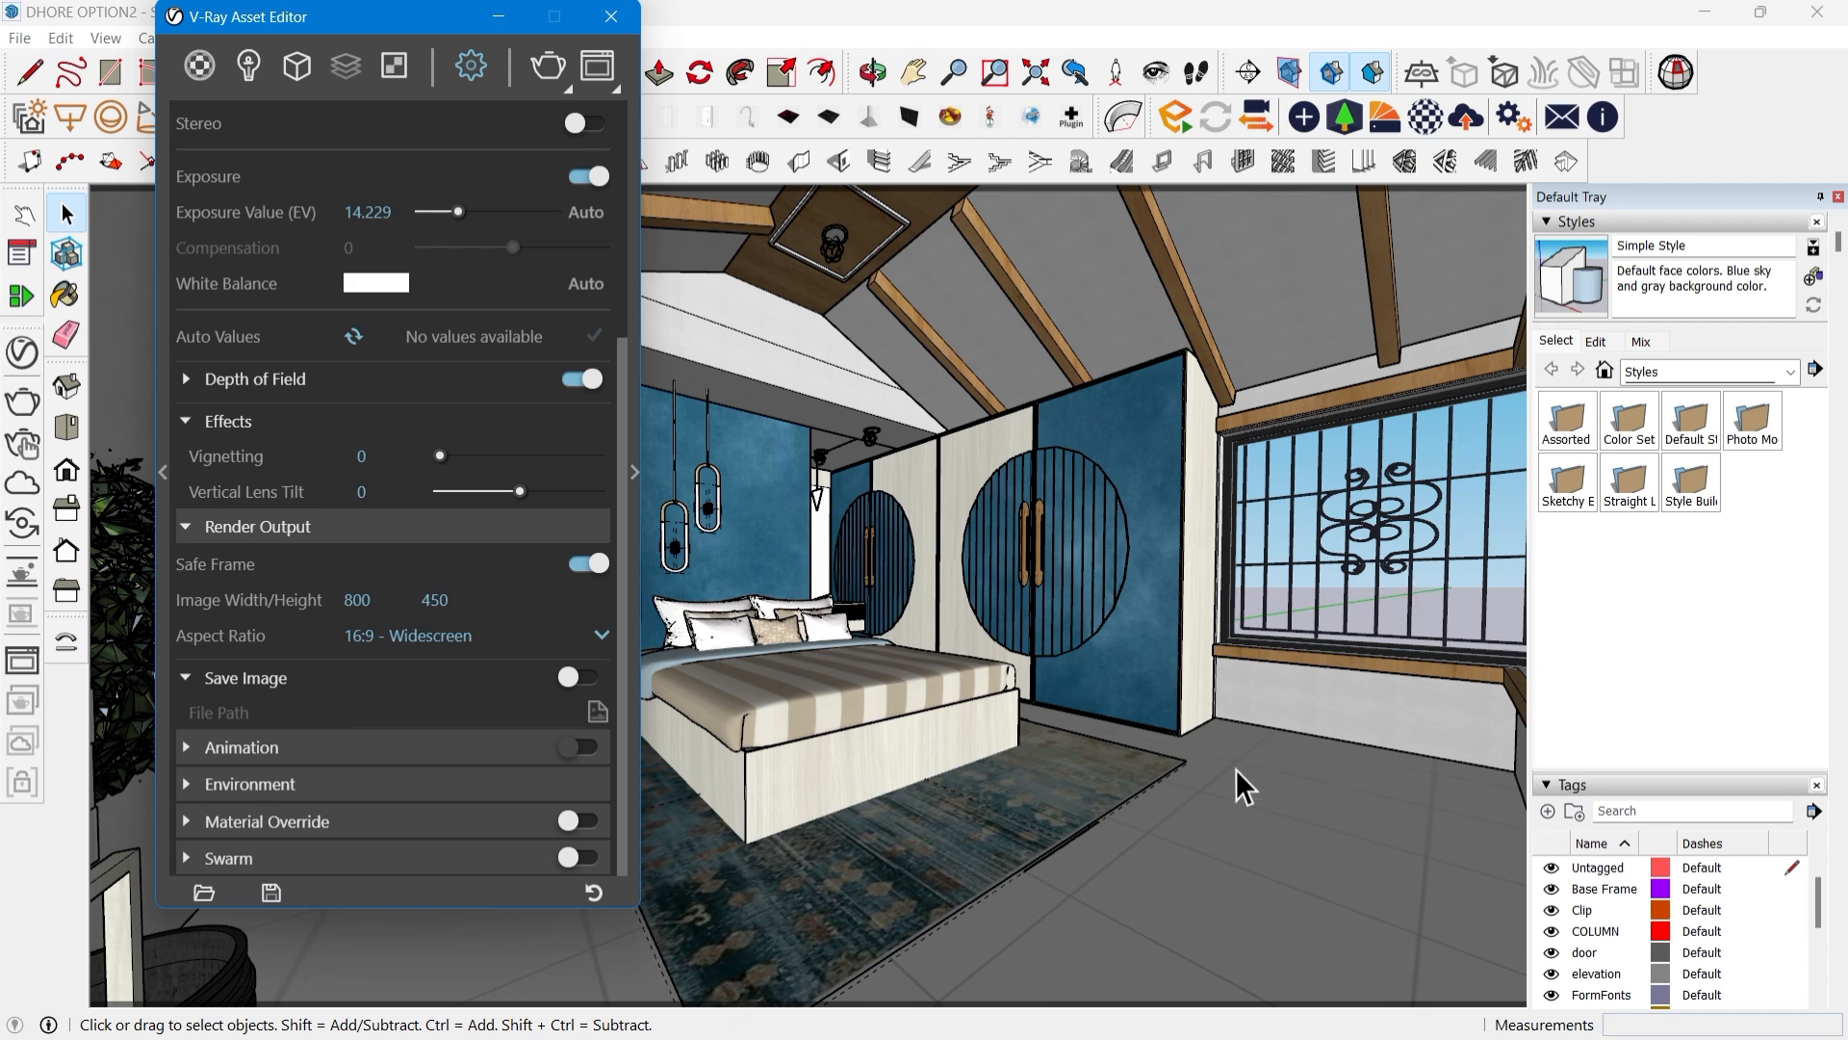
{"action": "left_click", "coordinate": [568, 636]}
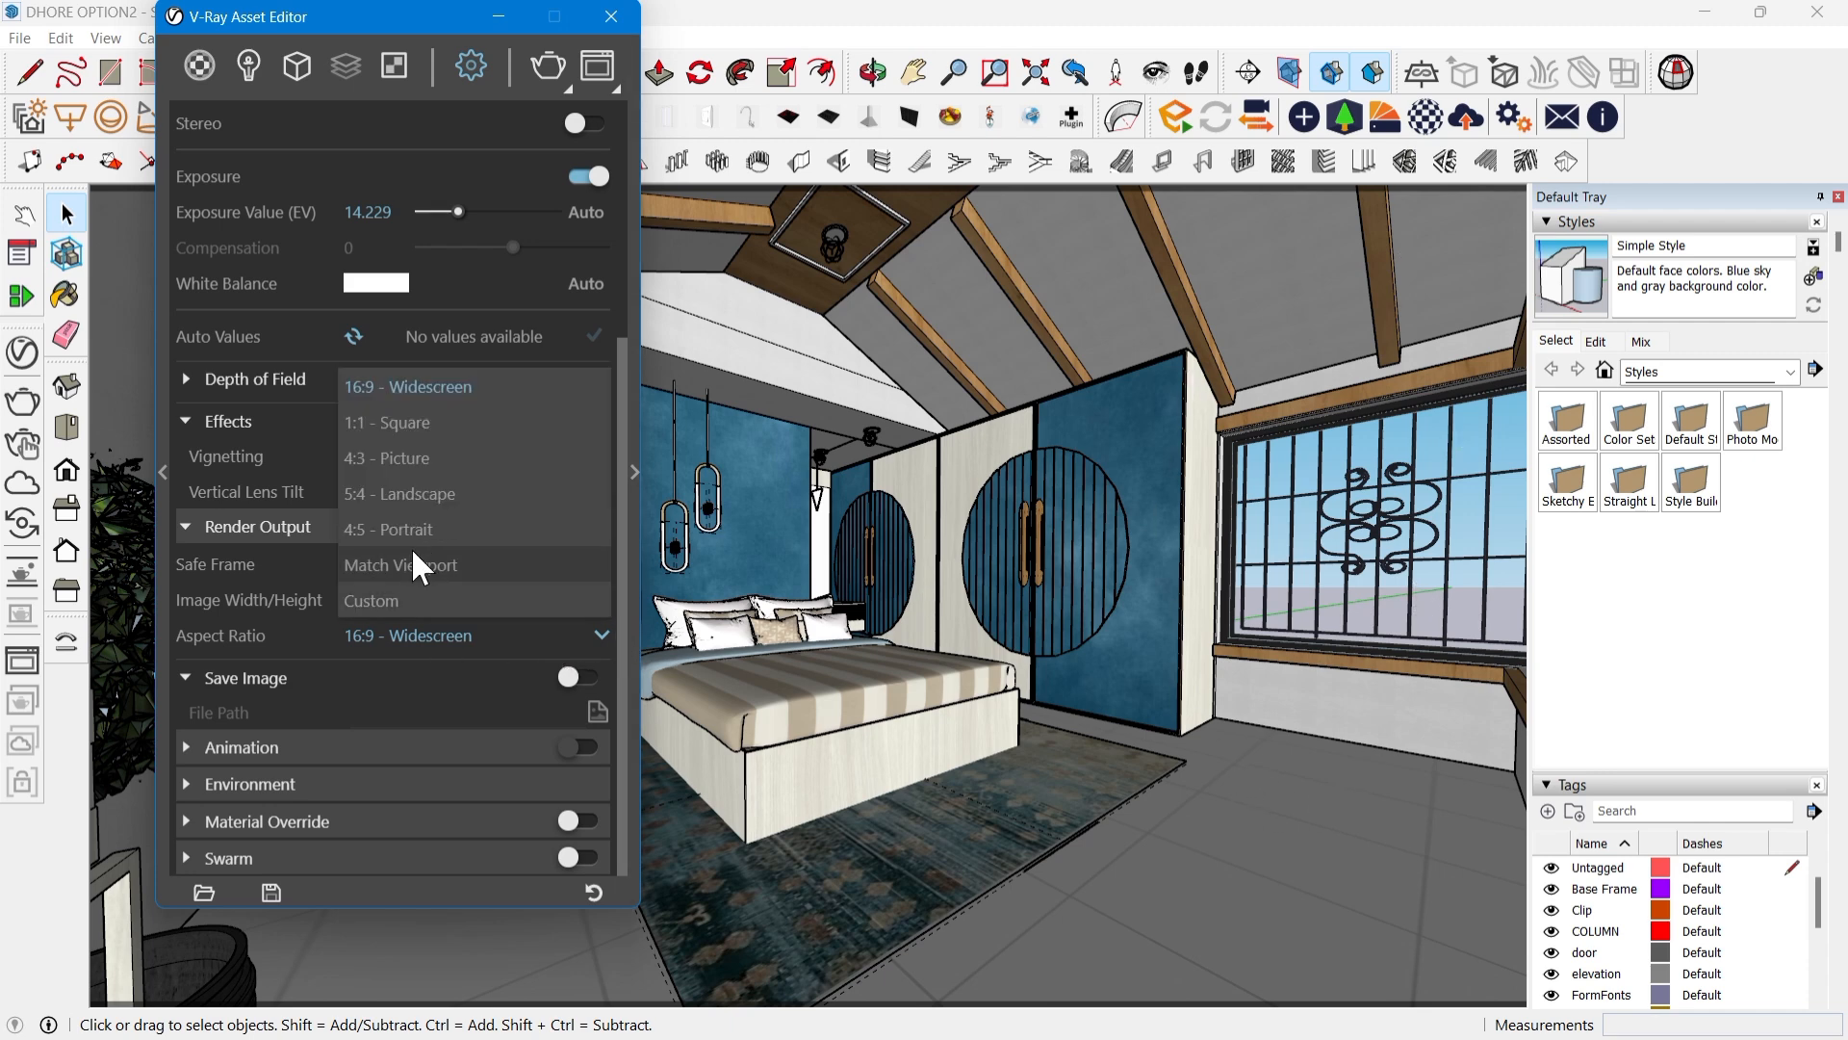
{"action": "left_click", "coordinate": [471, 529]}
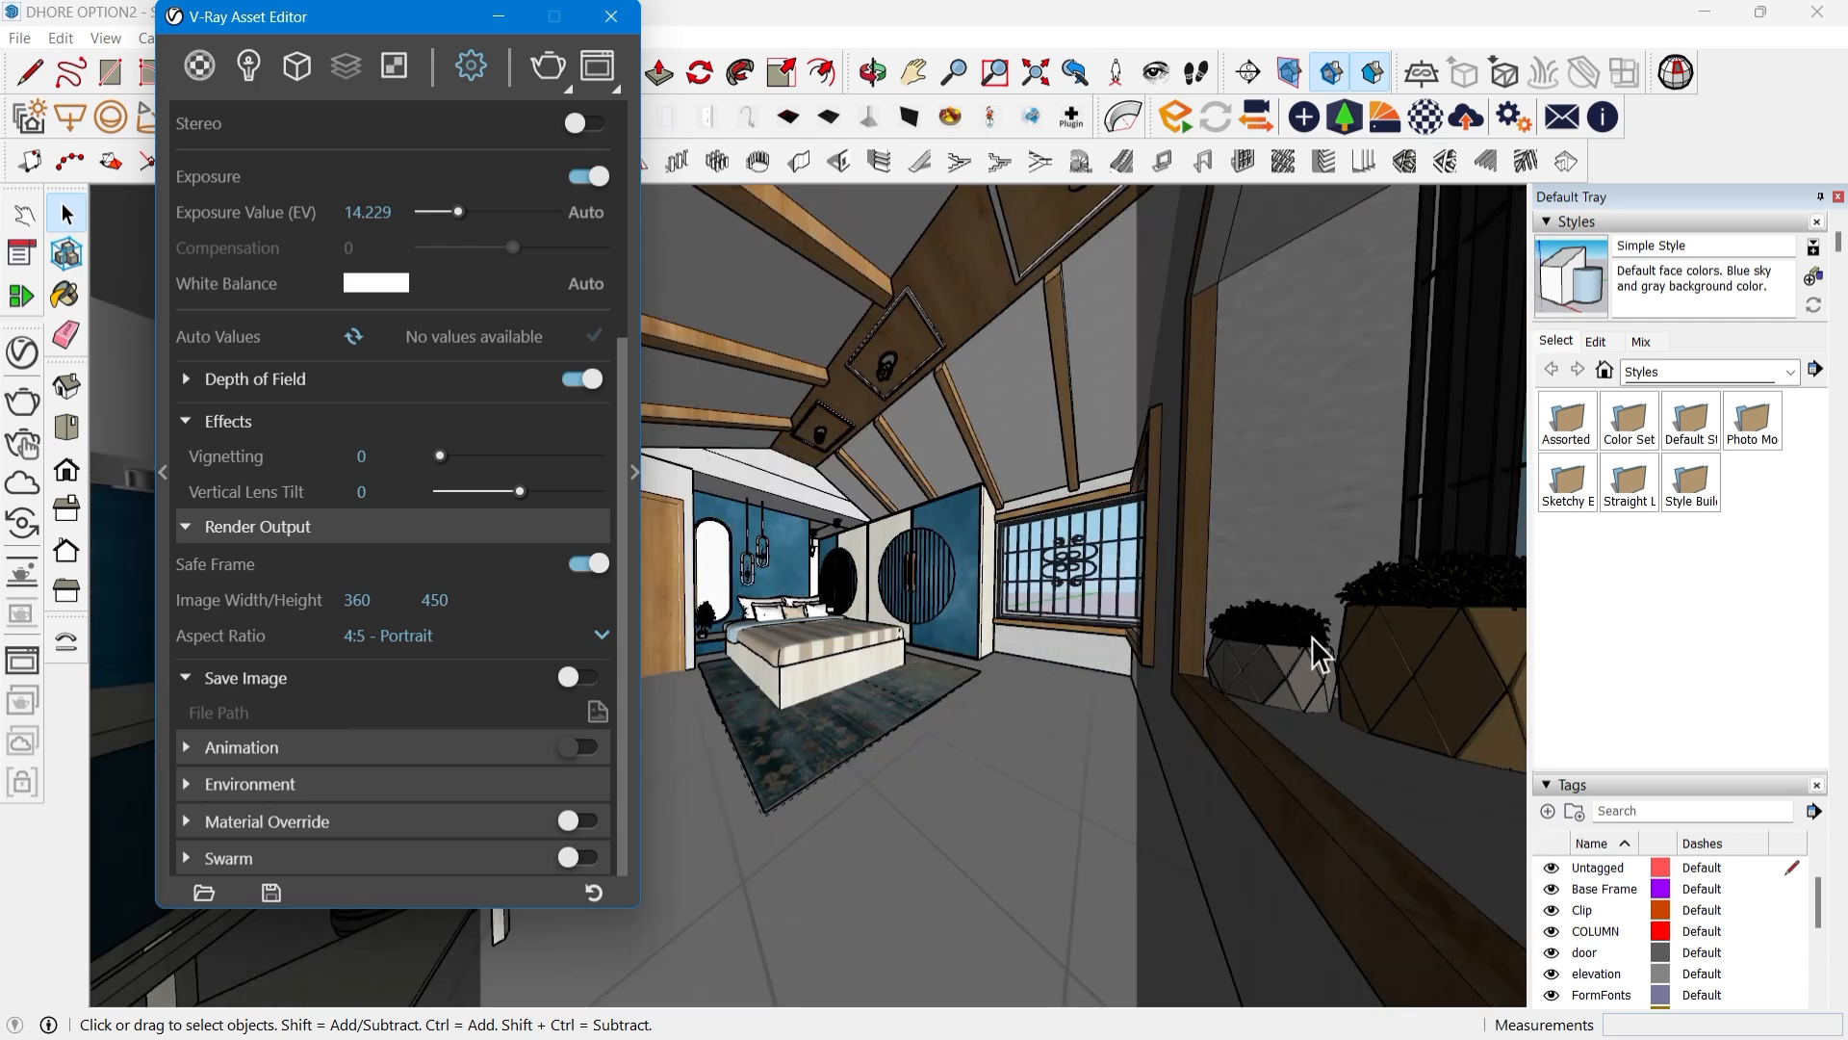
Step: Compose the bedroom view within the safe frame so that it looks straight at the foot of the bed
{"action": "scroll", "coordinate": [1323, 693], "scroll_direction": "down", "scroll_amount": 3}
{"action": "left_click", "coordinate": [584, 565]}
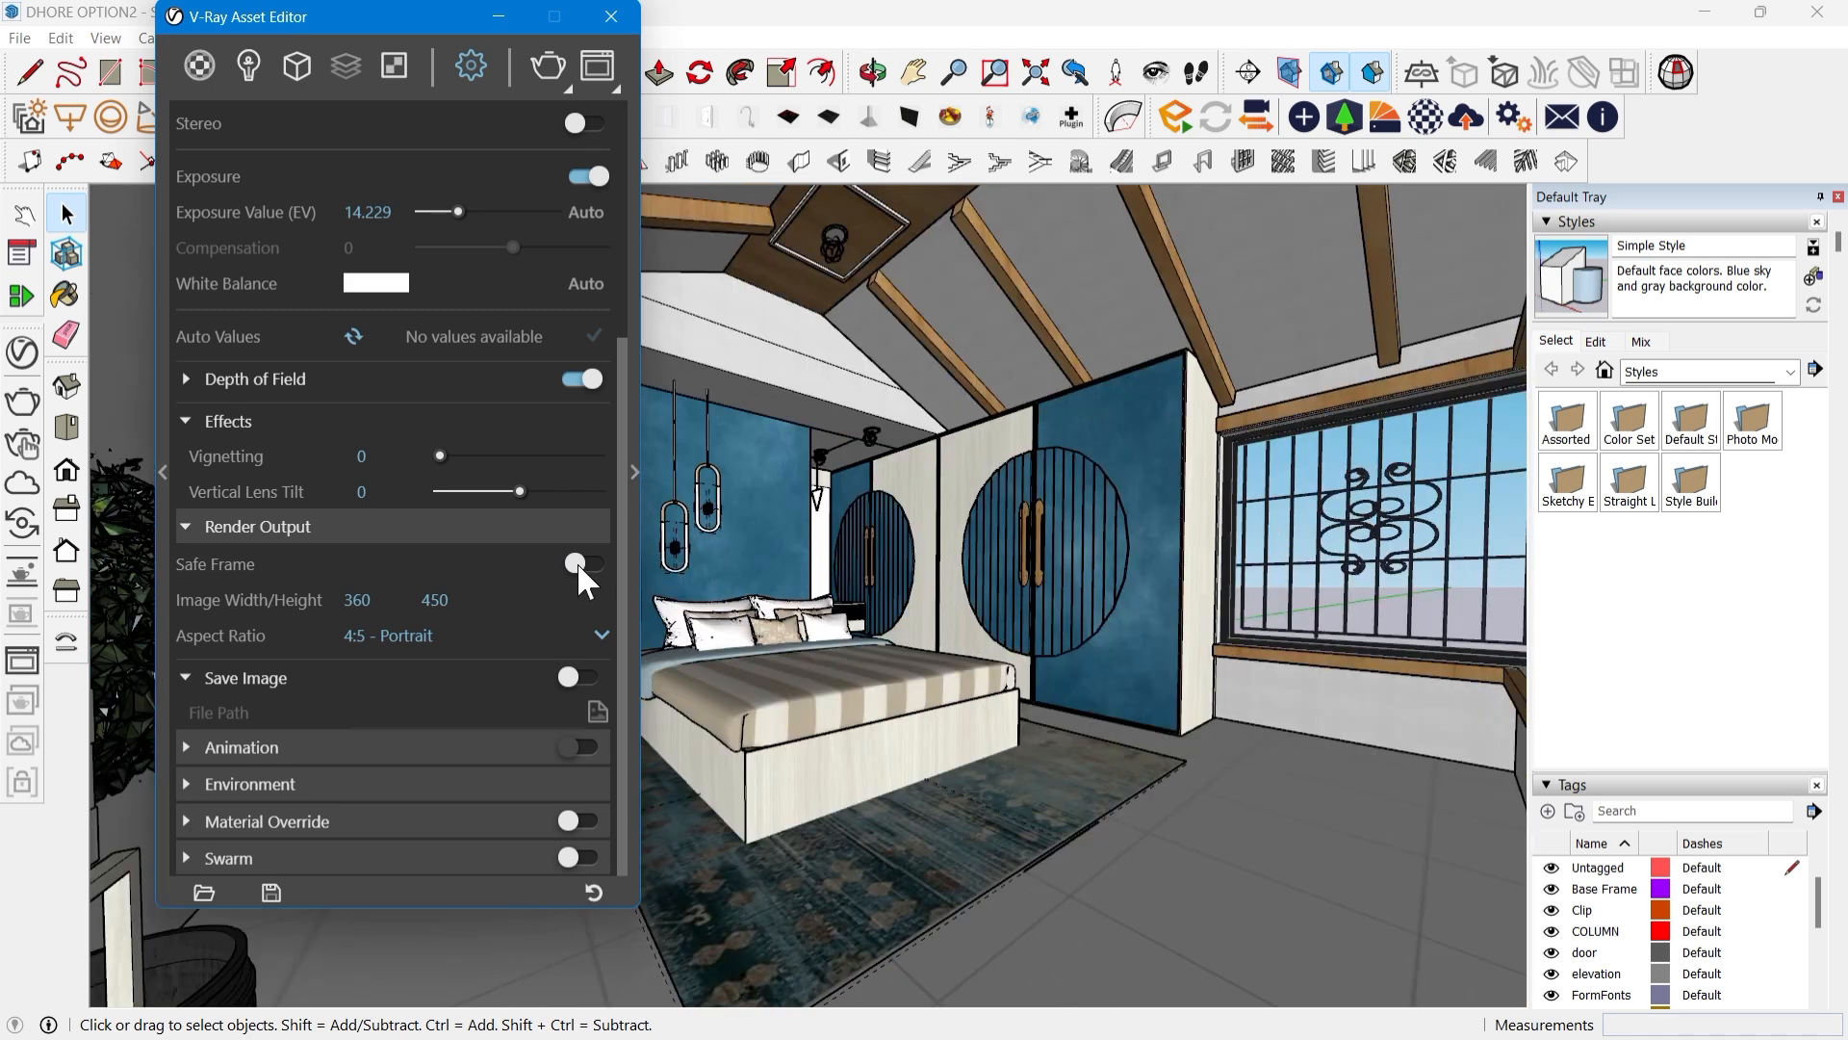
{"action": "left_click", "coordinate": [581, 565]}
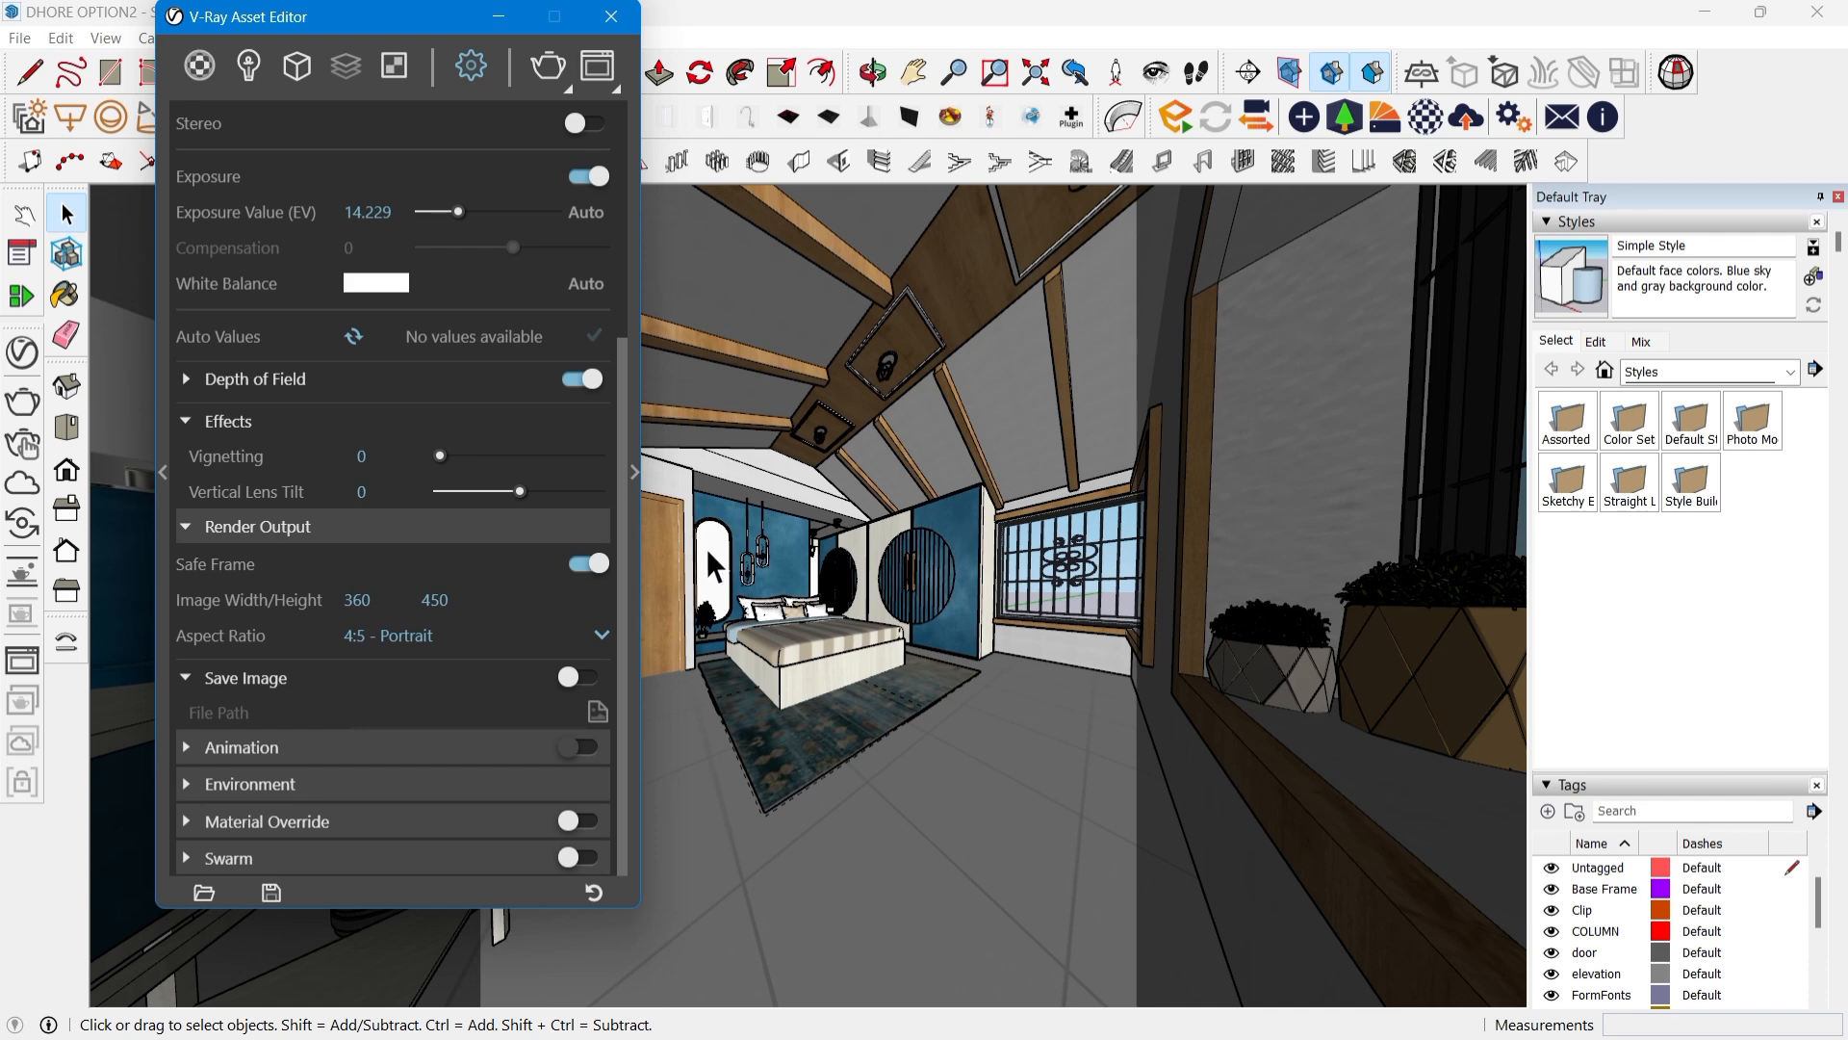
{"action": "scroll", "coordinate": [760, 549], "scroll_direction": "up", "scroll_amount": 2}
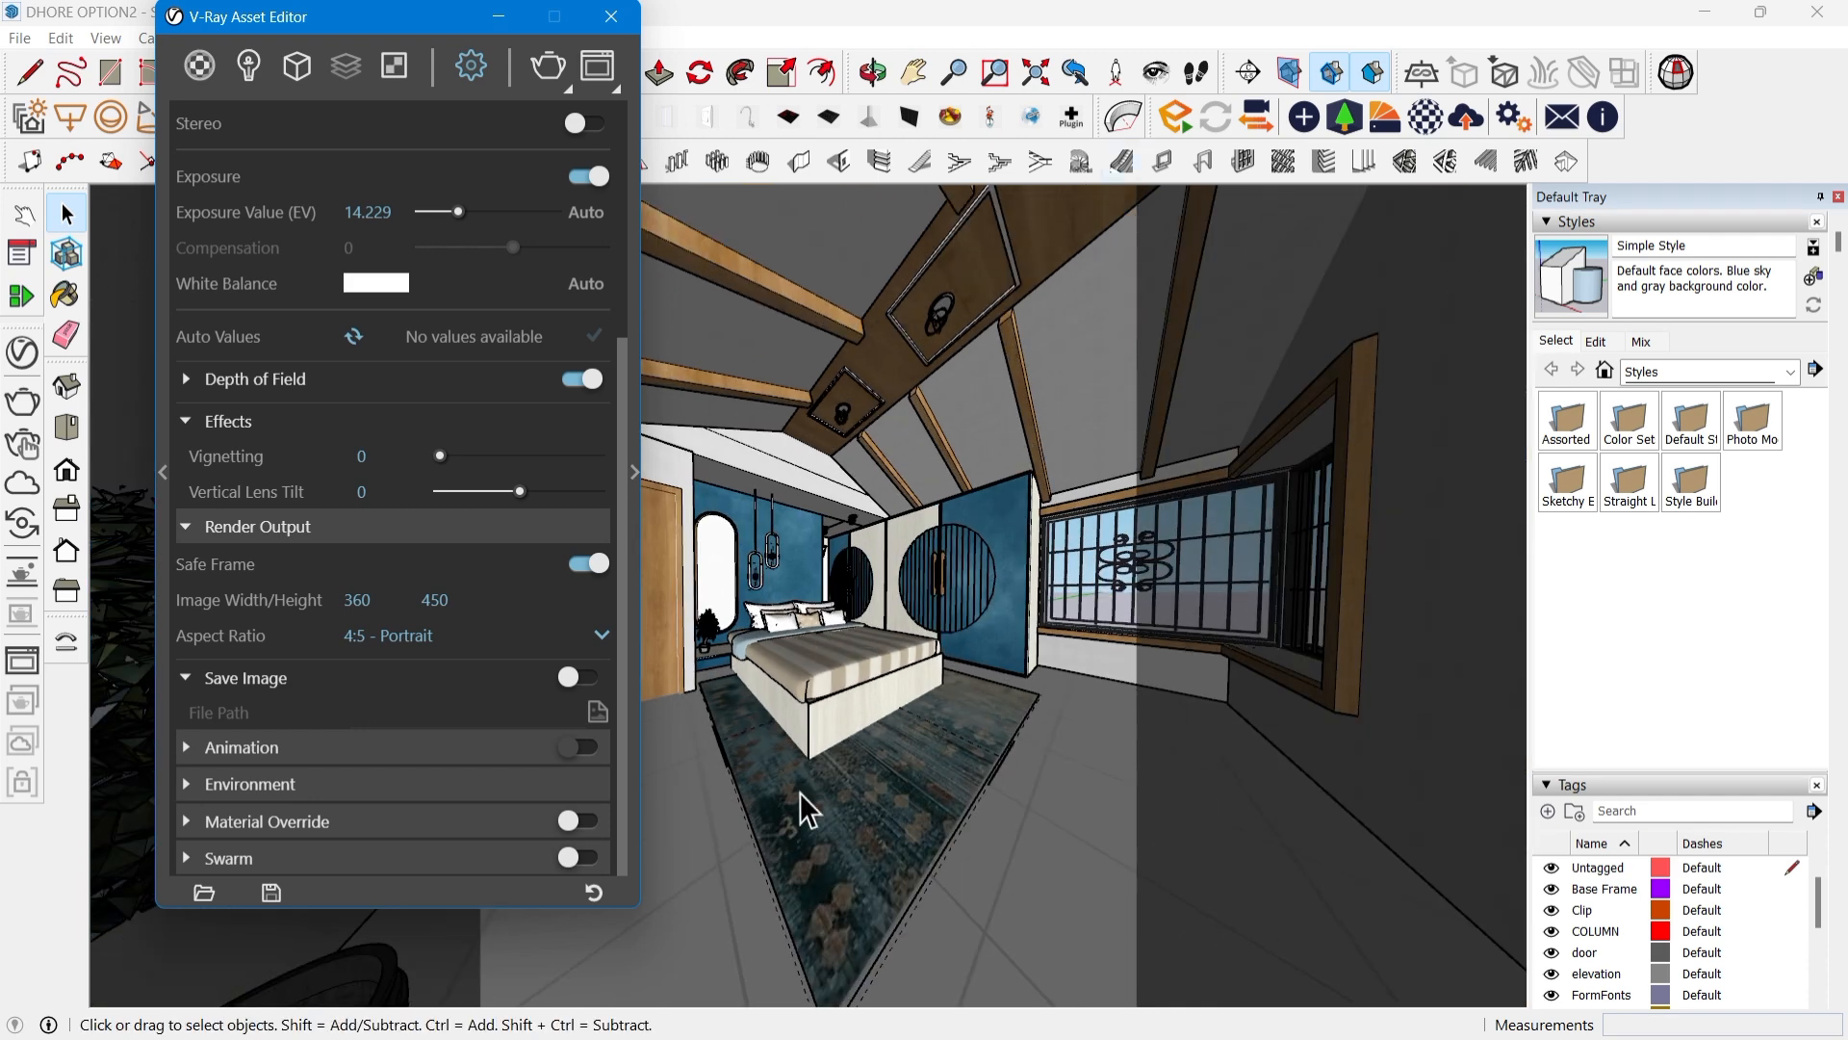
{"action": "left_click_drag", "start_coordinate": [422, 15], "coordinate": [158, 776]}
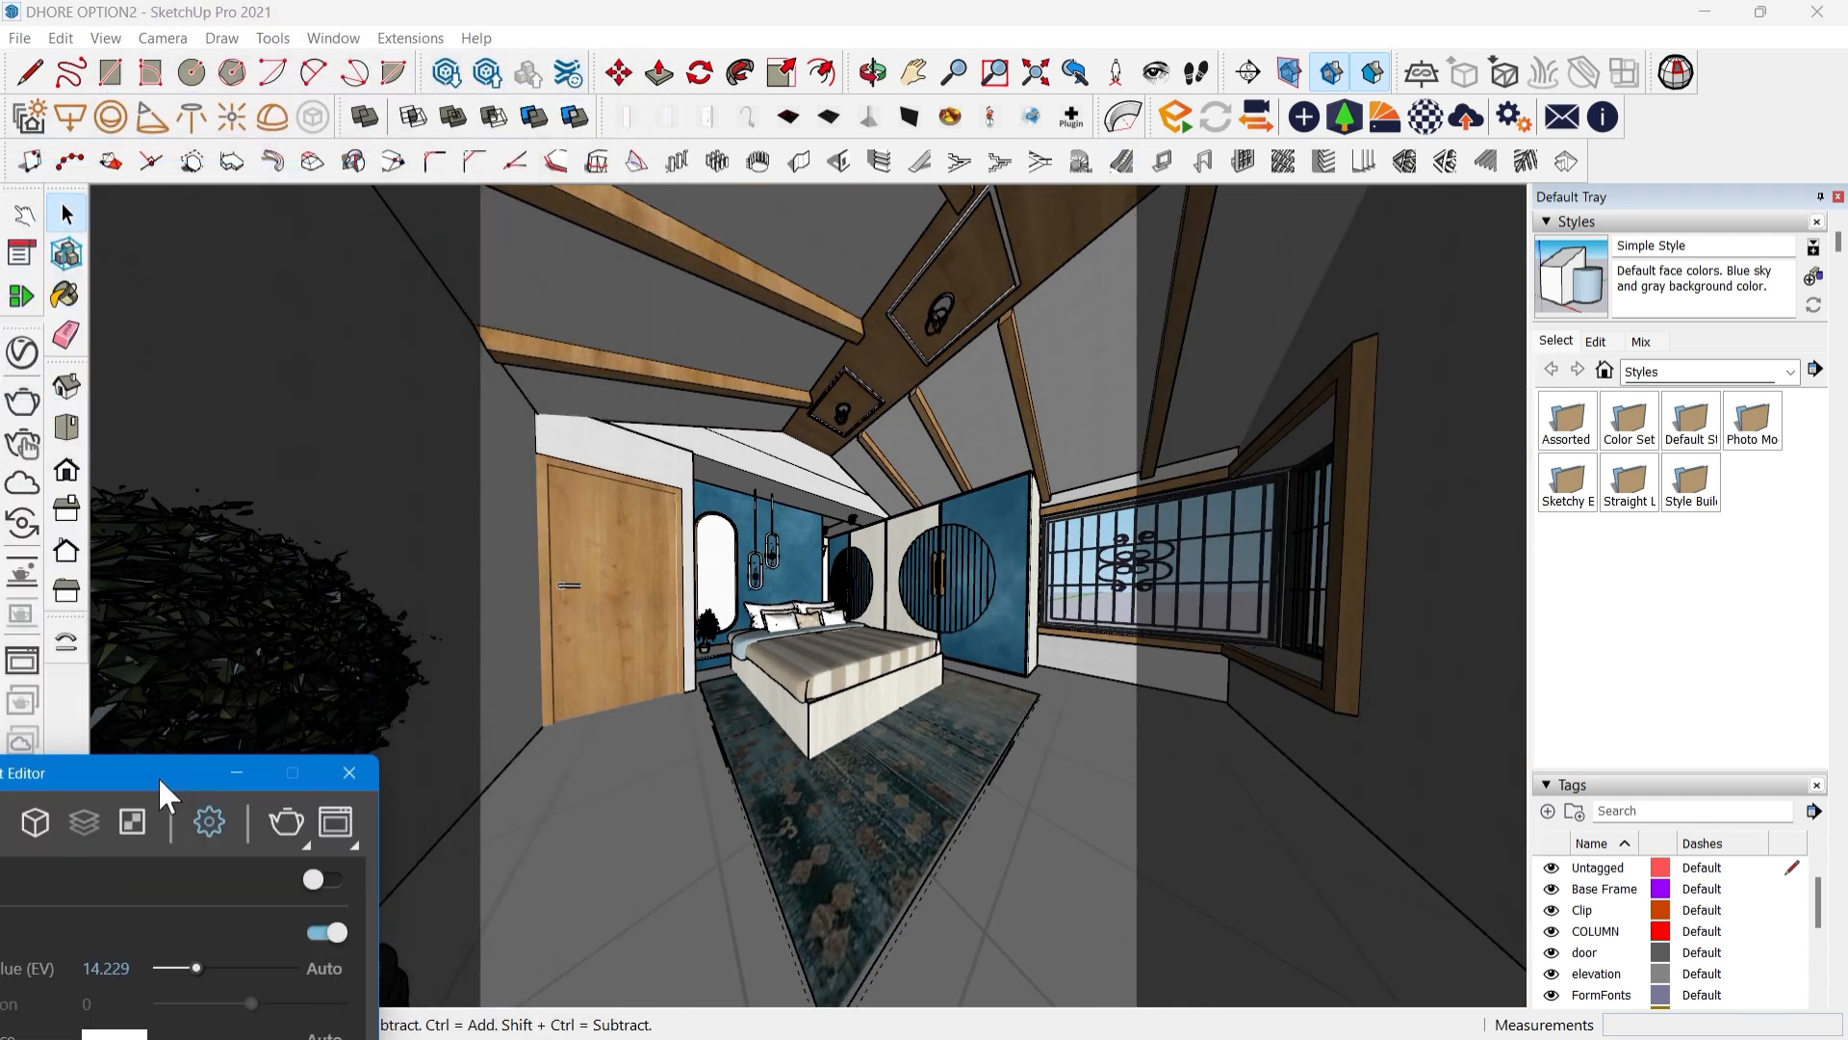
{"action": "mouse_move", "coordinate": [908, 803]}
{"action": "middle_mouse_down"}
{"action": "mouse_move", "coordinate": [973, 767]}
{"action": "mouse_move", "coordinate": [908, 644]}
{"action": "mouse_move", "coordinate": [746, 616]}
{"action": "middle_mouse_up"}
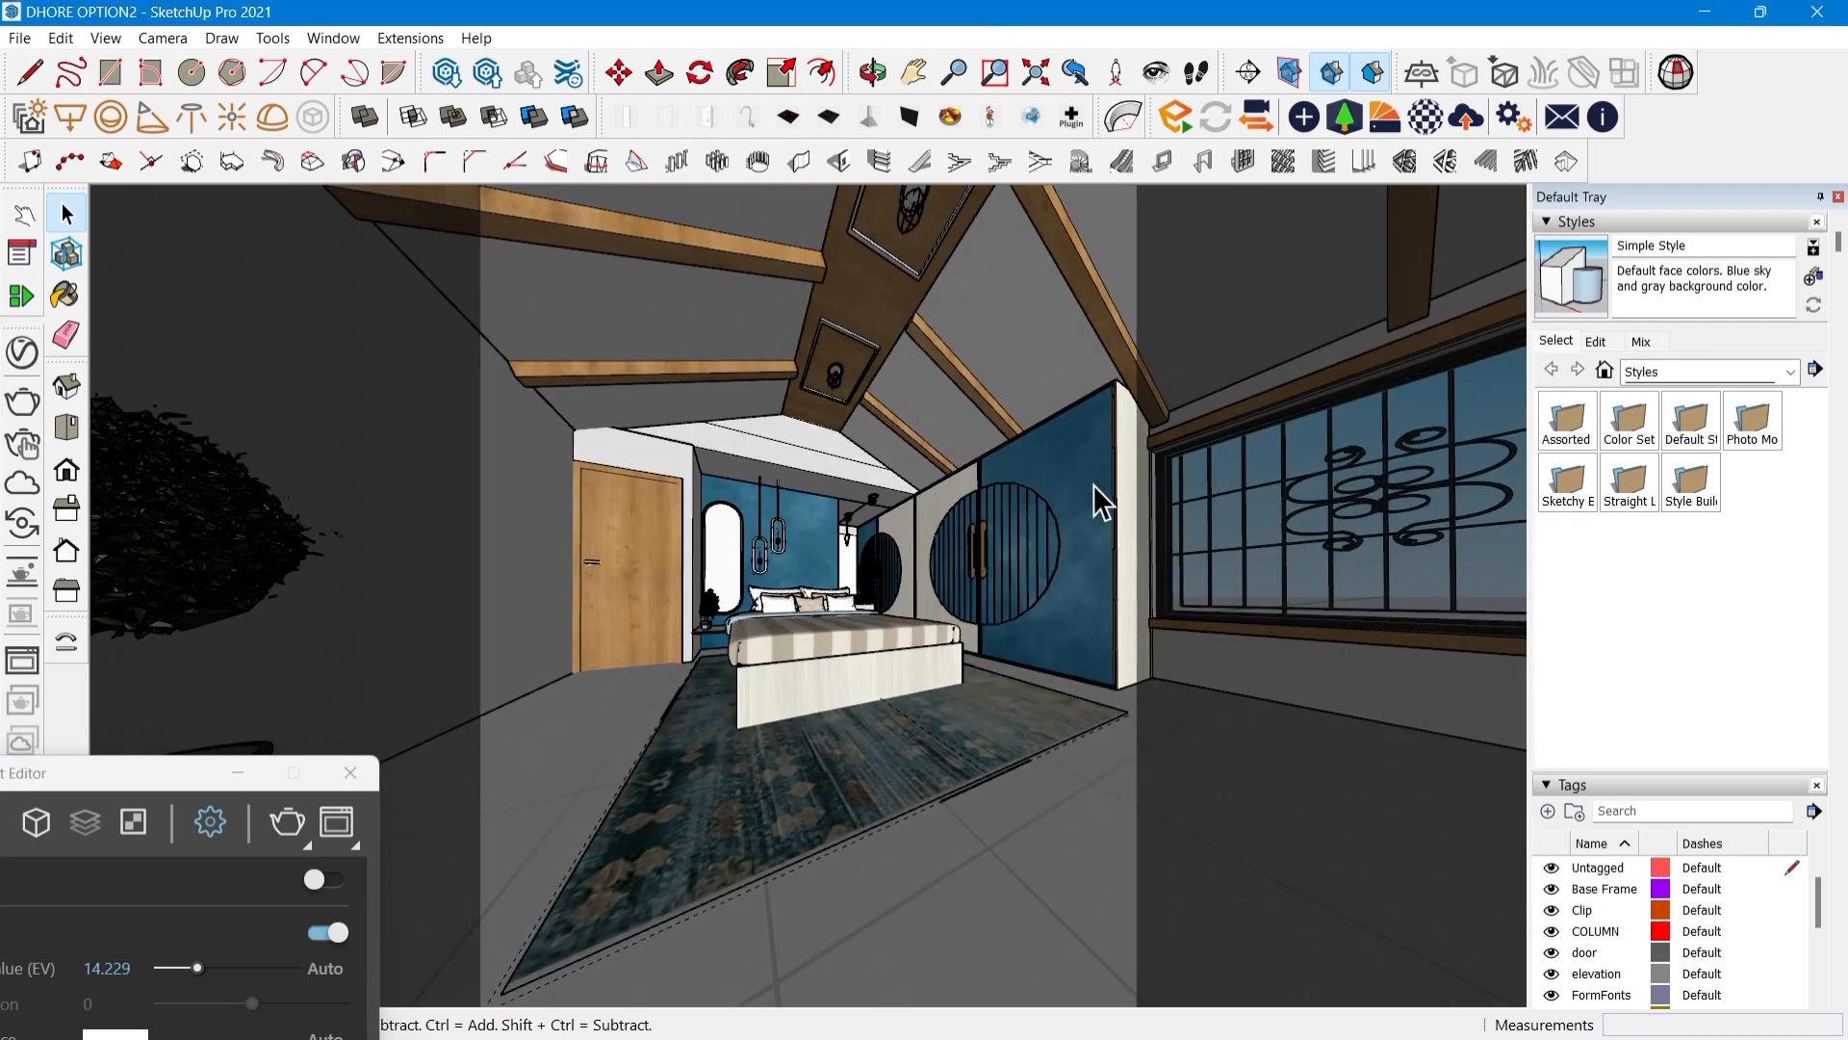
{"action": "mouse_move", "coordinate": [1099, 493]}
{"action": "middle_mouse_down"}
{"action": "mouse_move", "coordinate": [941, 573]}
{"action": "mouse_move", "coordinate": [964, 662]}
{"action": "mouse_move", "coordinate": [783, 648]}
{"action": "mouse_move", "coordinate": [853, 631]}
{"action": "mouse_move", "coordinate": [854, 750]}
{"action": "mouse_move", "coordinate": [892, 676]}
{"action": "mouse_move", "coordinate": [847, 558]}
{"action": "mouse_move", "coordinate": [828, 578]}
{"action": "mouse_move", "coordinate": [825, 632]}
{"action": "mouse_move", "coordinate": [944, 684]}
{"action": "mouse_move", "coordinate": [1030, 590]}
{"action": "mouse_move", "coordinate": [1038, 548]}
{"action": "middle_mouse_up"}
{"action": "left_click_drag", "start_coordinate": [114, 784], "coordinate": [365, 89]}
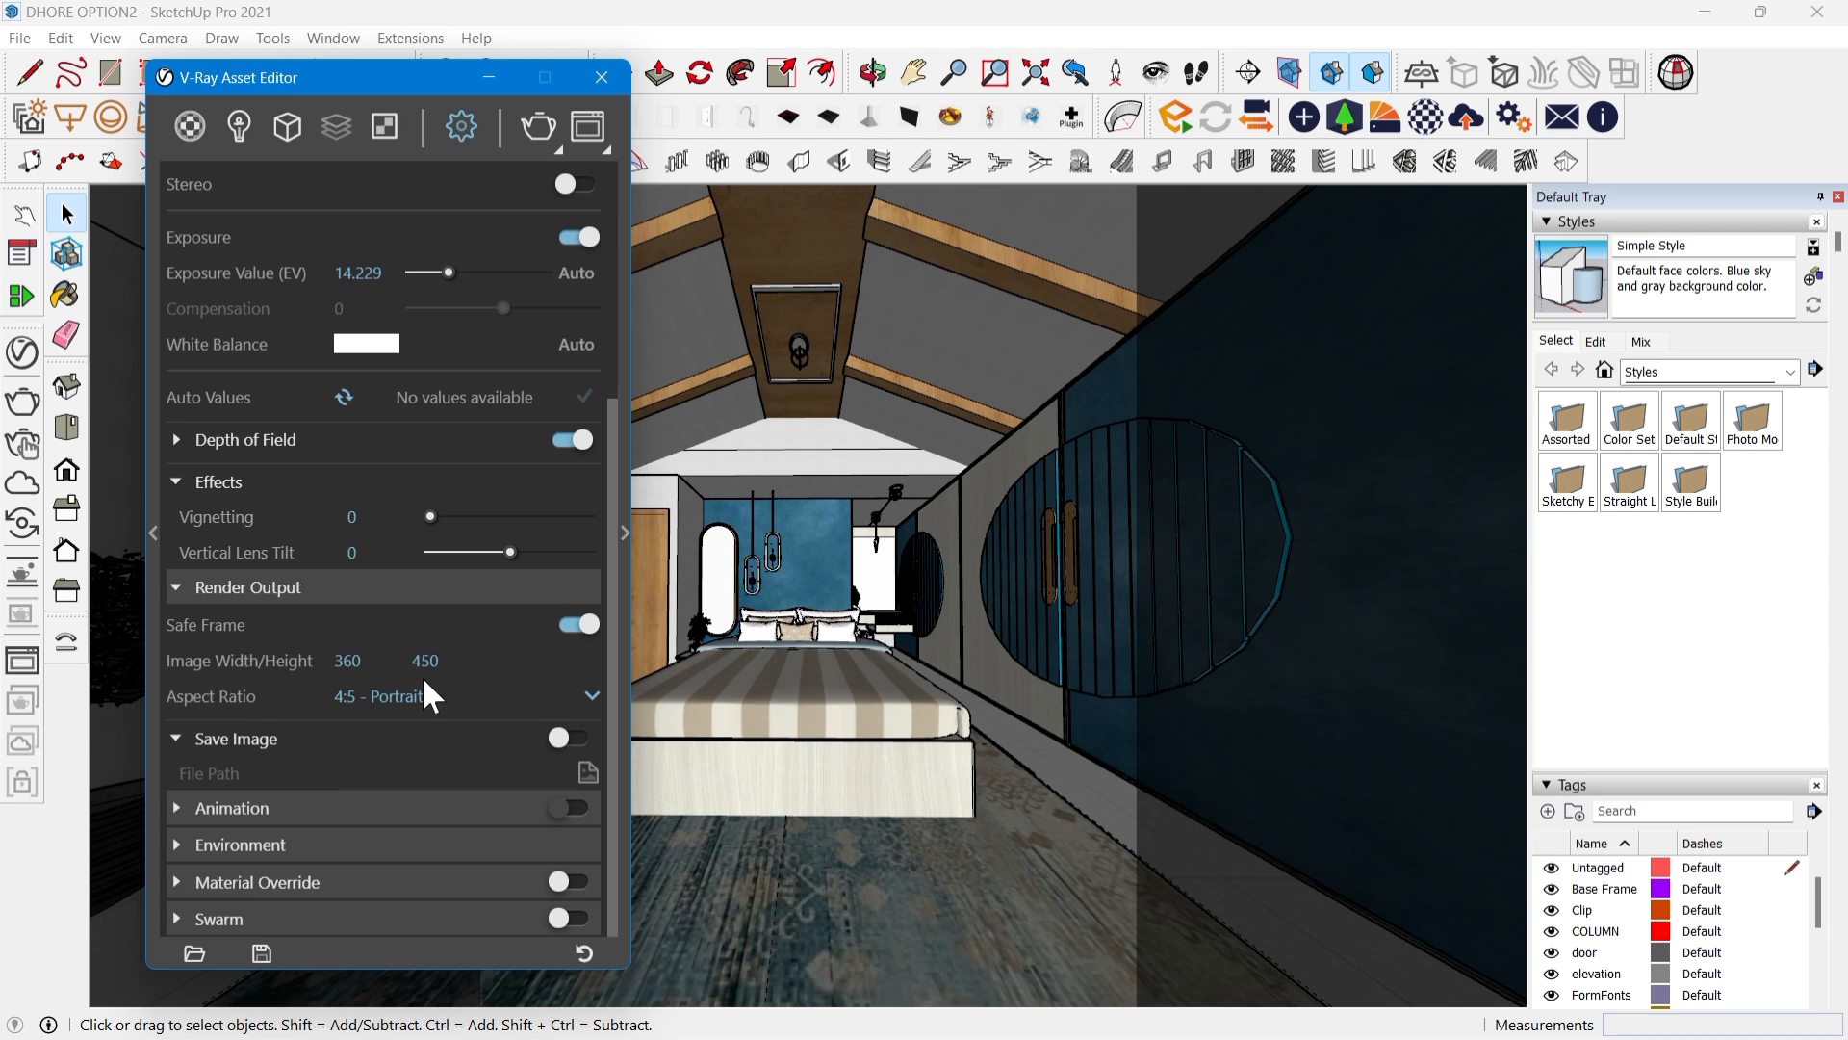
Step: Set the output image width to 2000 at the 4:5 portrait ratio
{"action": "left_click", "coordinate": [389, 659]}
{"action": "type", "text": "2000"}
{"action": "key", "text": "Return"}
Step: Set the noise limit to 0.04 in the render quality parameters
{"action": "left_click", "coordinate": [618, 521]}
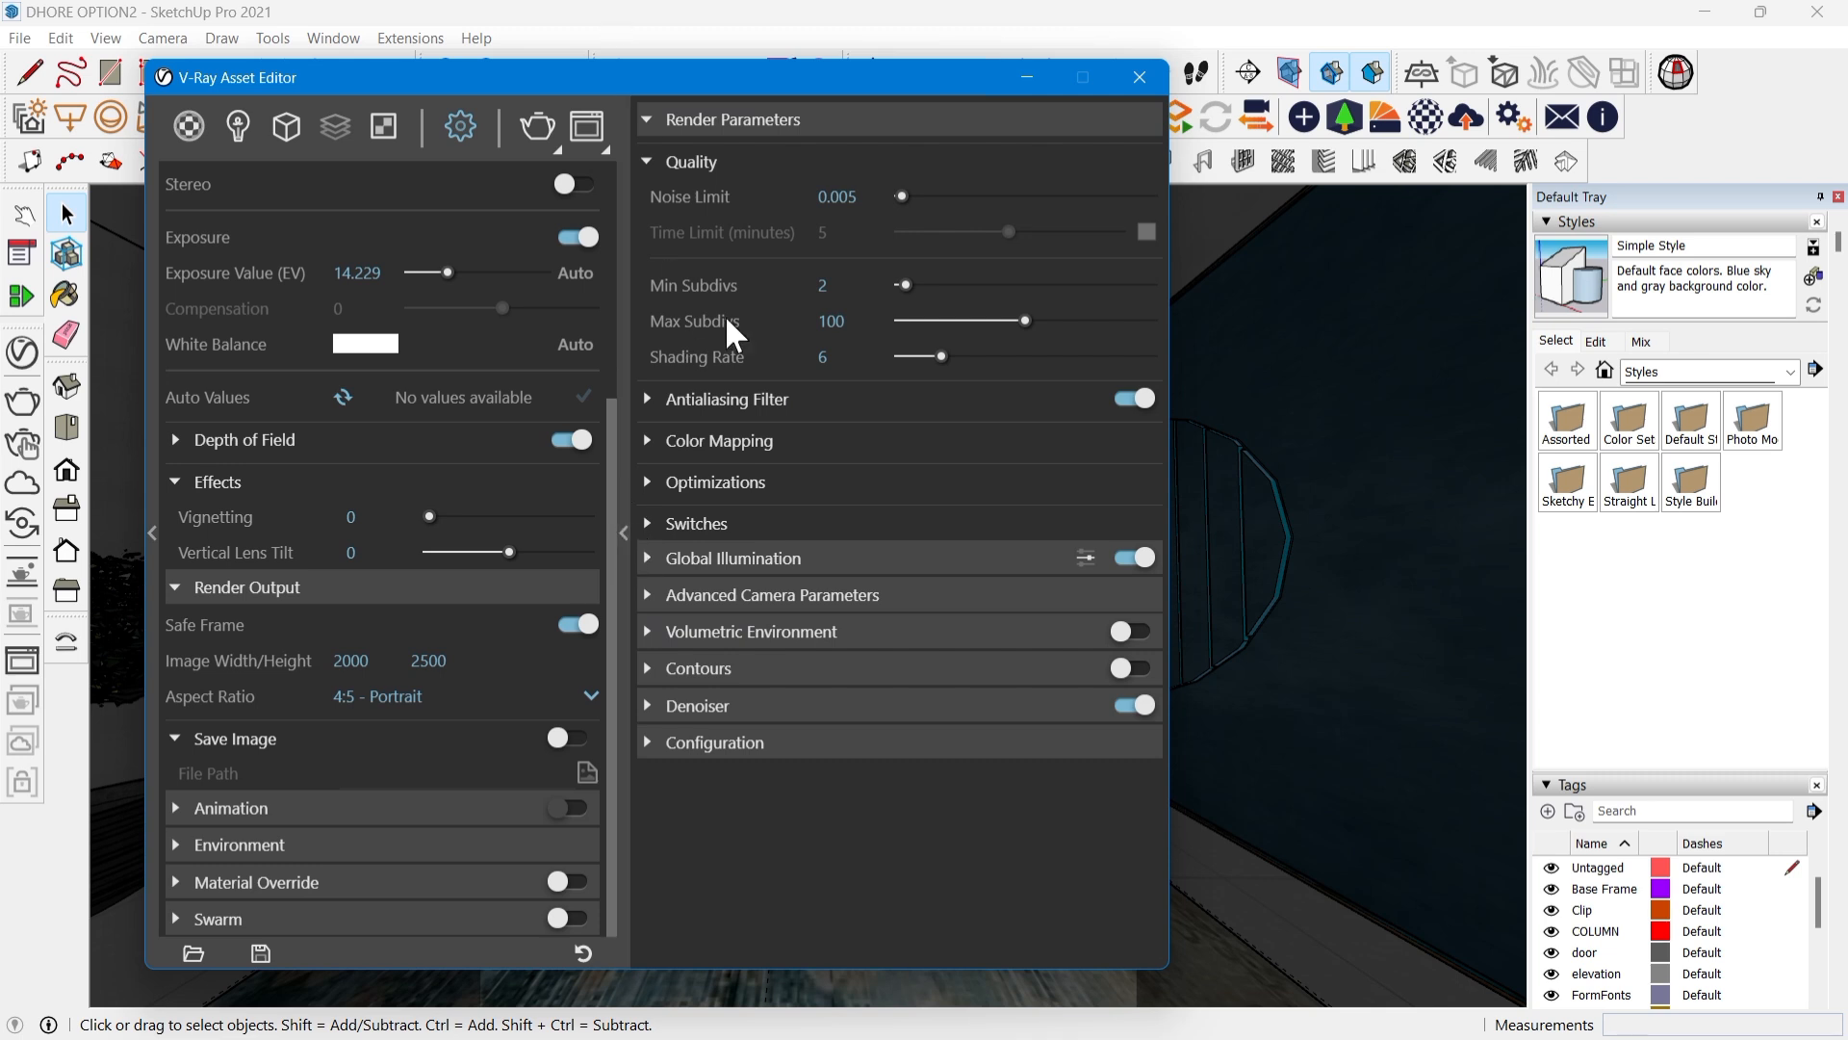
{"action": "mouse_move", "coordinate": [707, 199]}
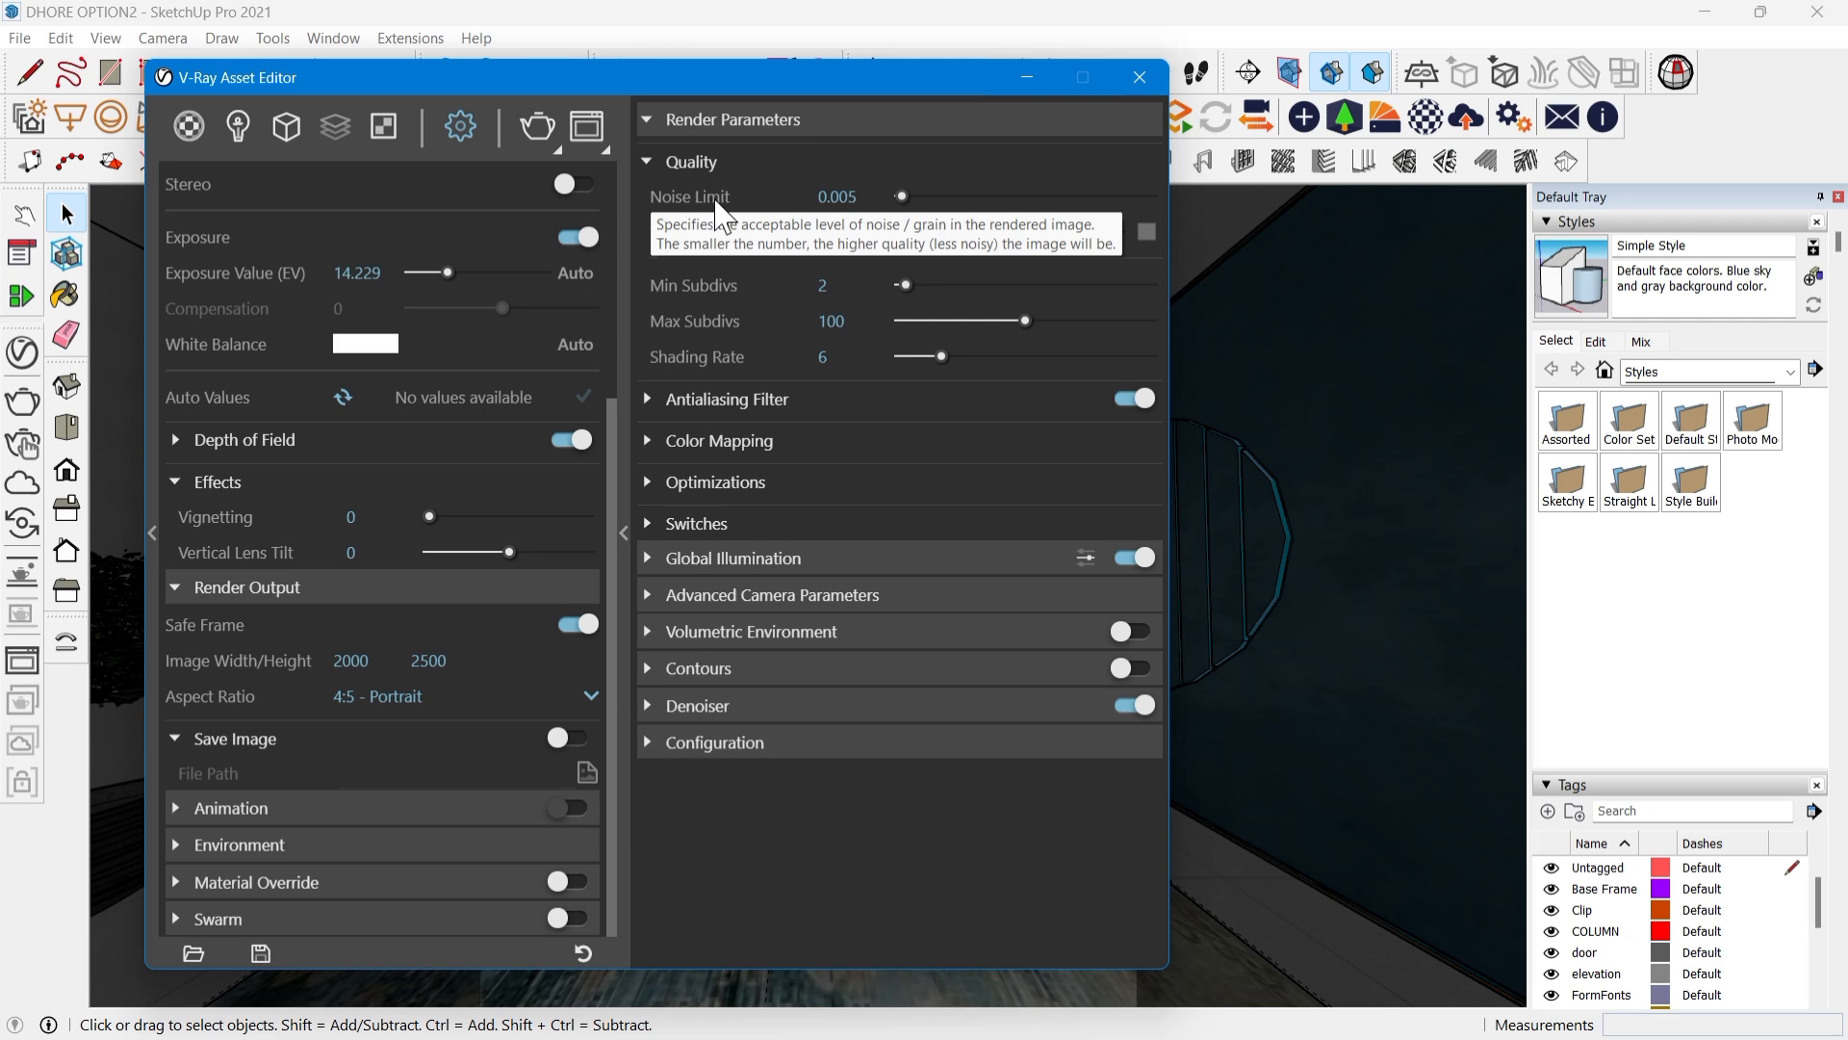
{"action": "double_click", "coordinate": [871, 195]}
{"action": "key", "text": "BackSpace"}
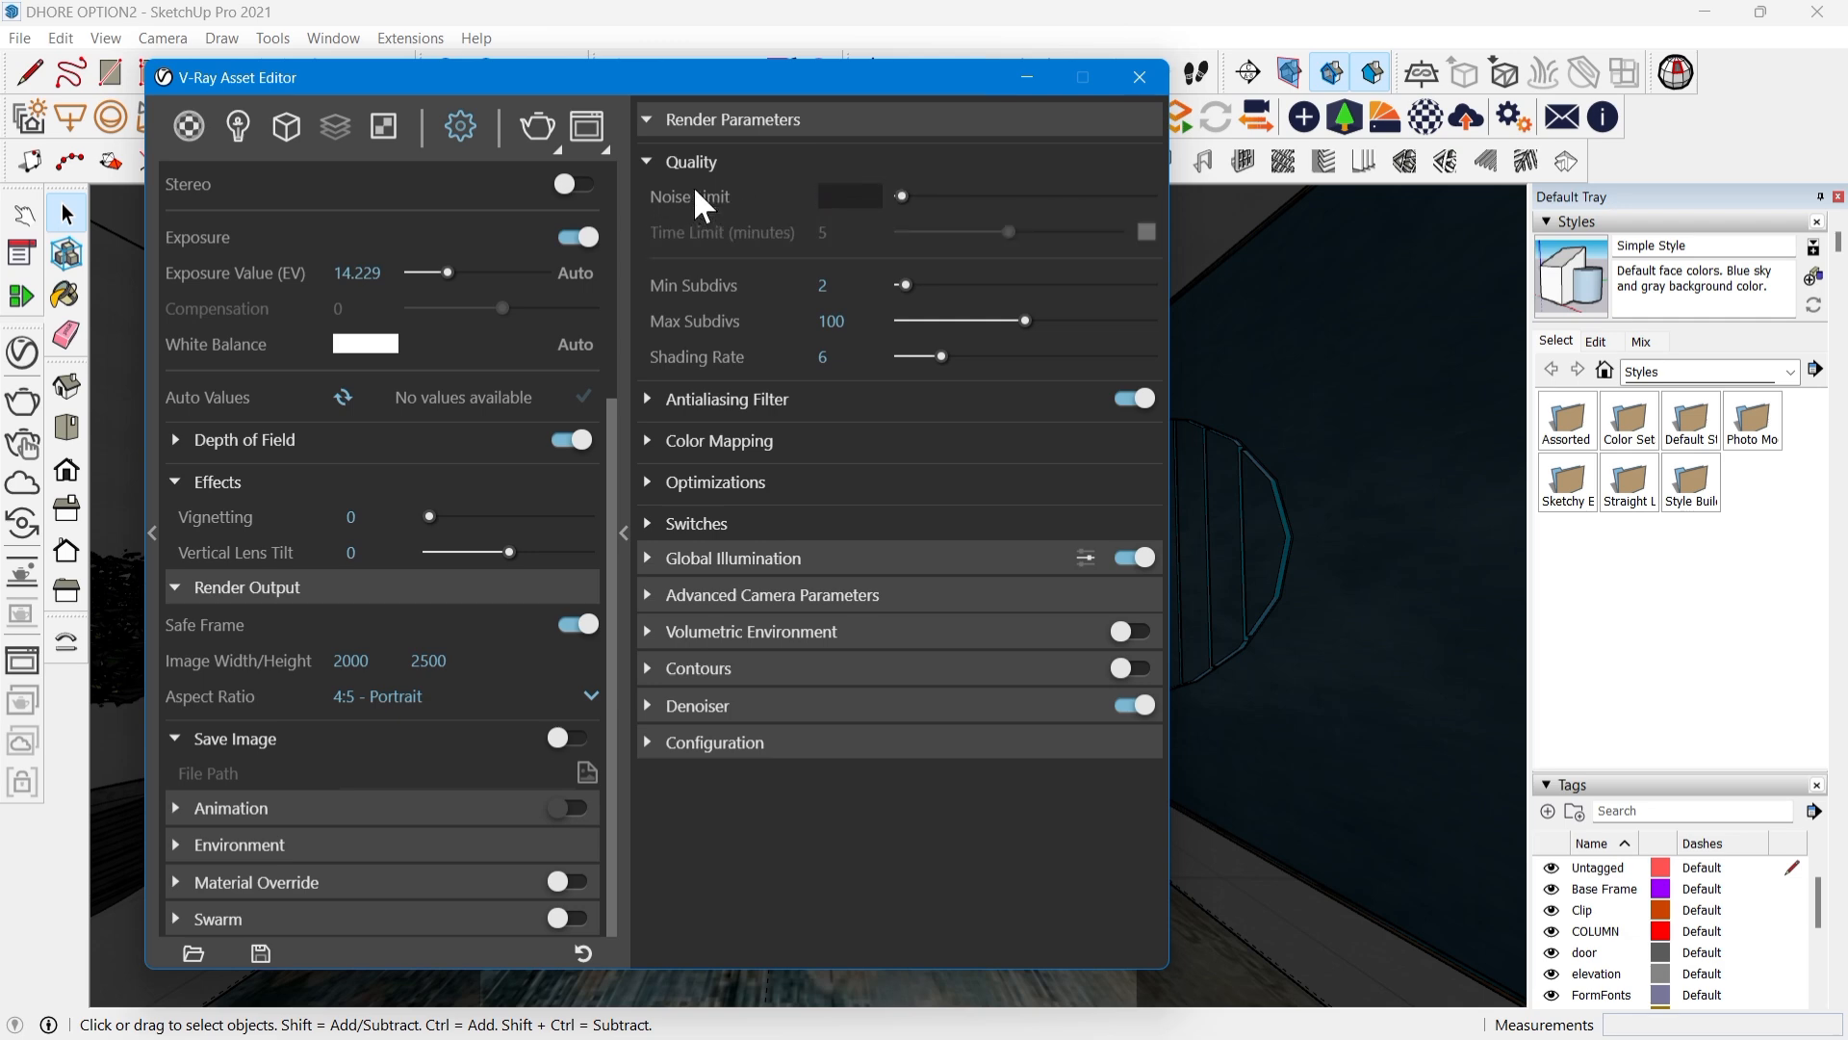
{"action": "type", "text": "0.04"}
{"action": "key", "text": "Return"}
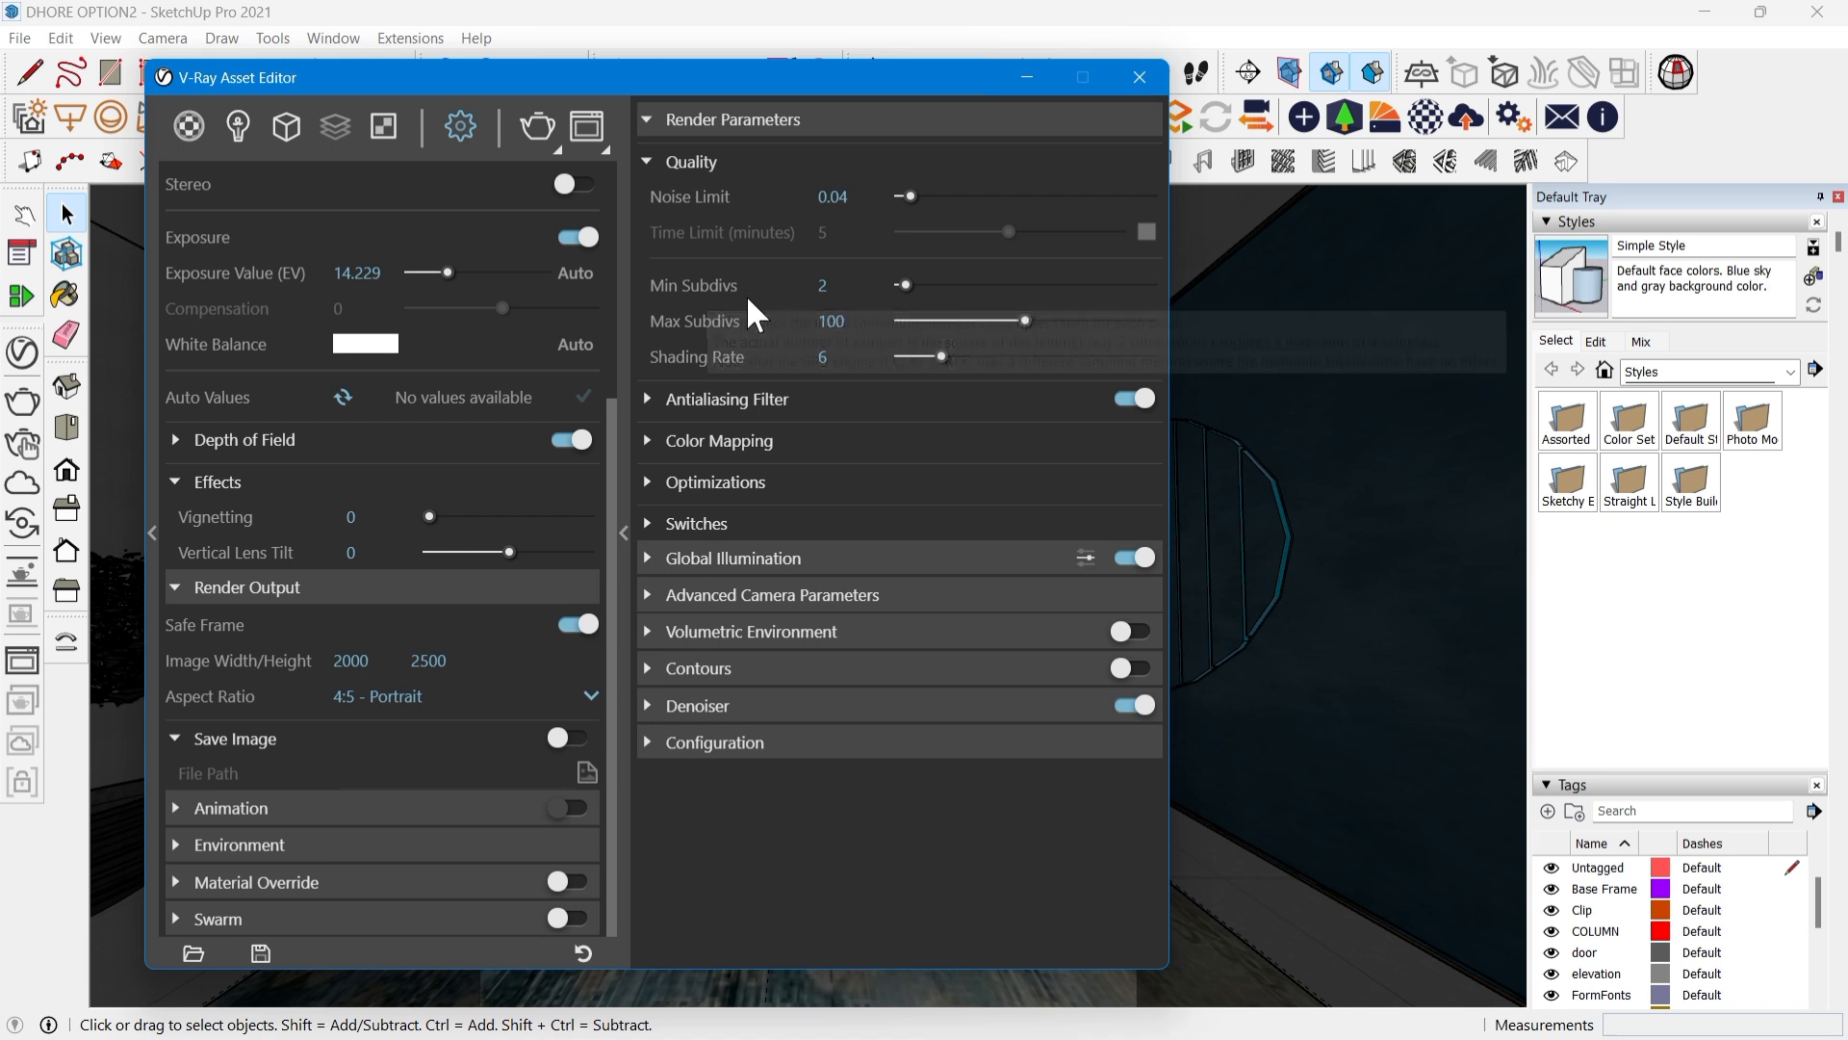
Step: Set the render quality's minimum subdivisions to 1 and maximum subdivisions to 15
{"action": "left_click", "coordinate": [852, 288]}
{"action": "key", "text": "BackSpace"}
{"action": "type", "text": "1"}
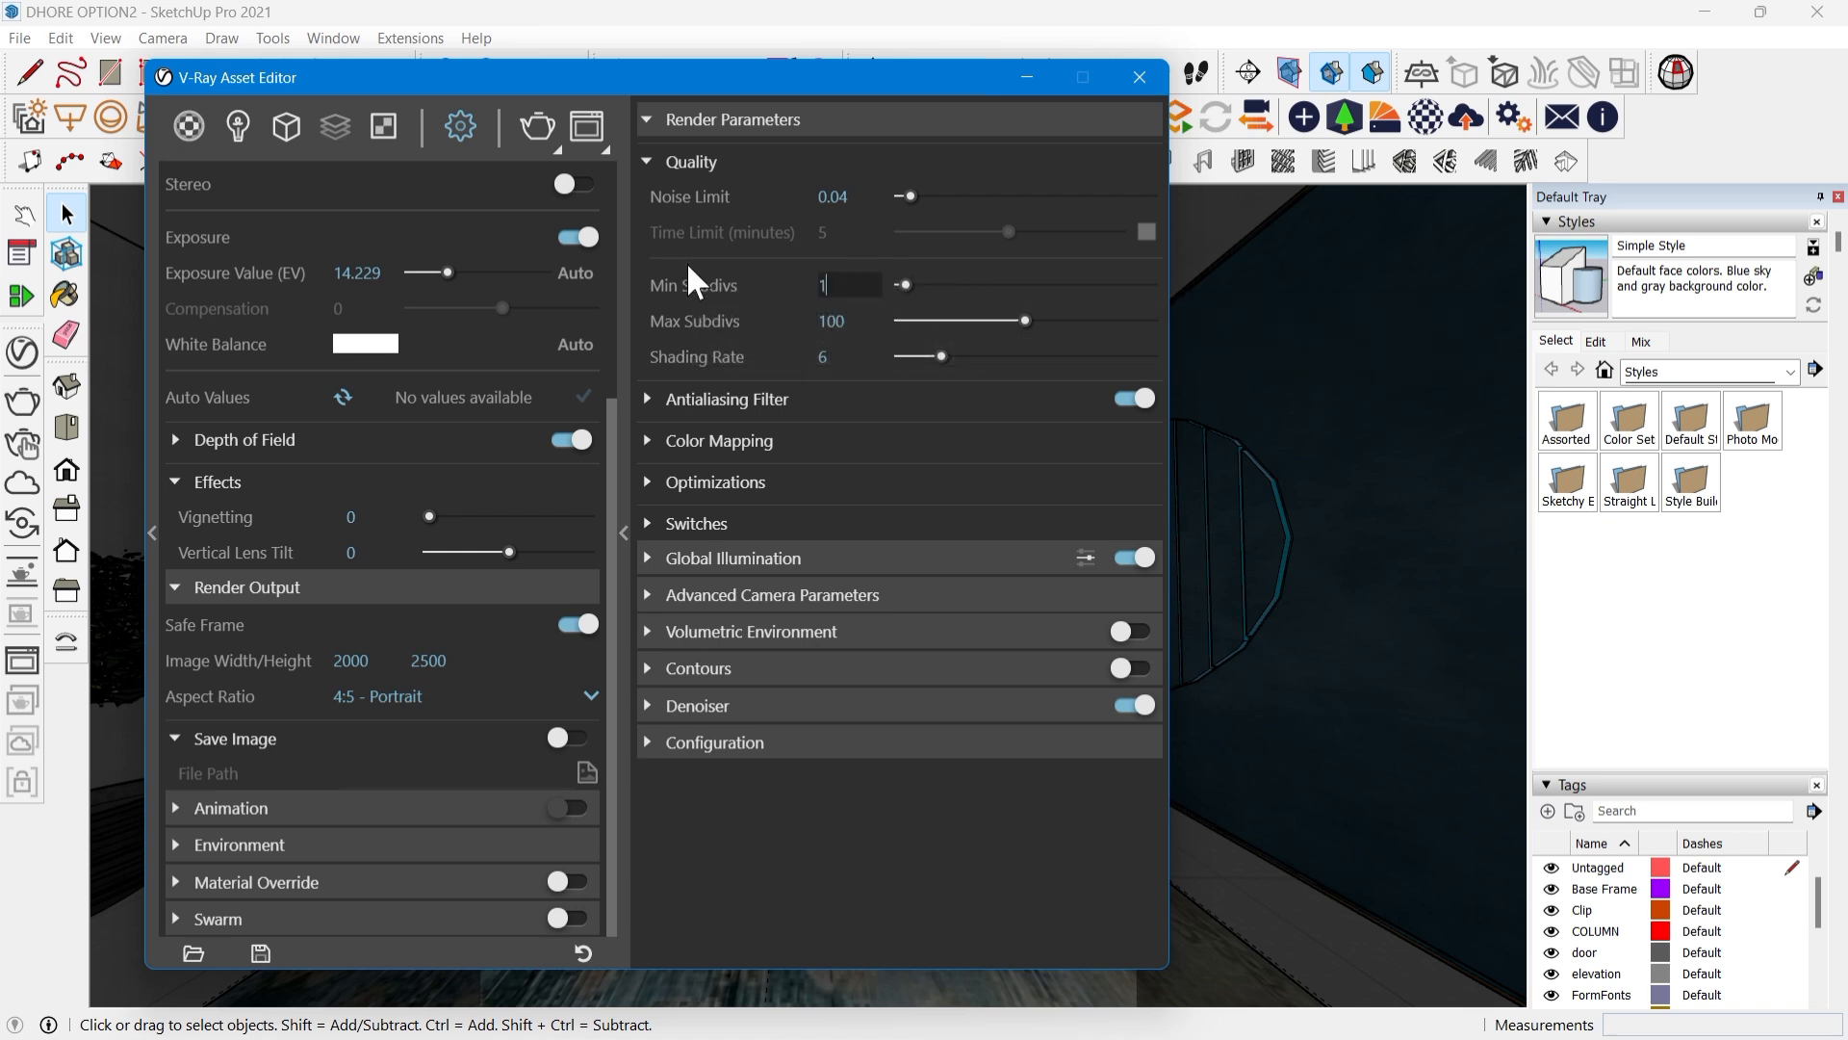
{"action": "key", "text": "Return"}
{"action": "left_click", "coordinate": [834, 318]}
{"action": "key", "text": "BackSpace"}
{"action": "type", "text": "1"}
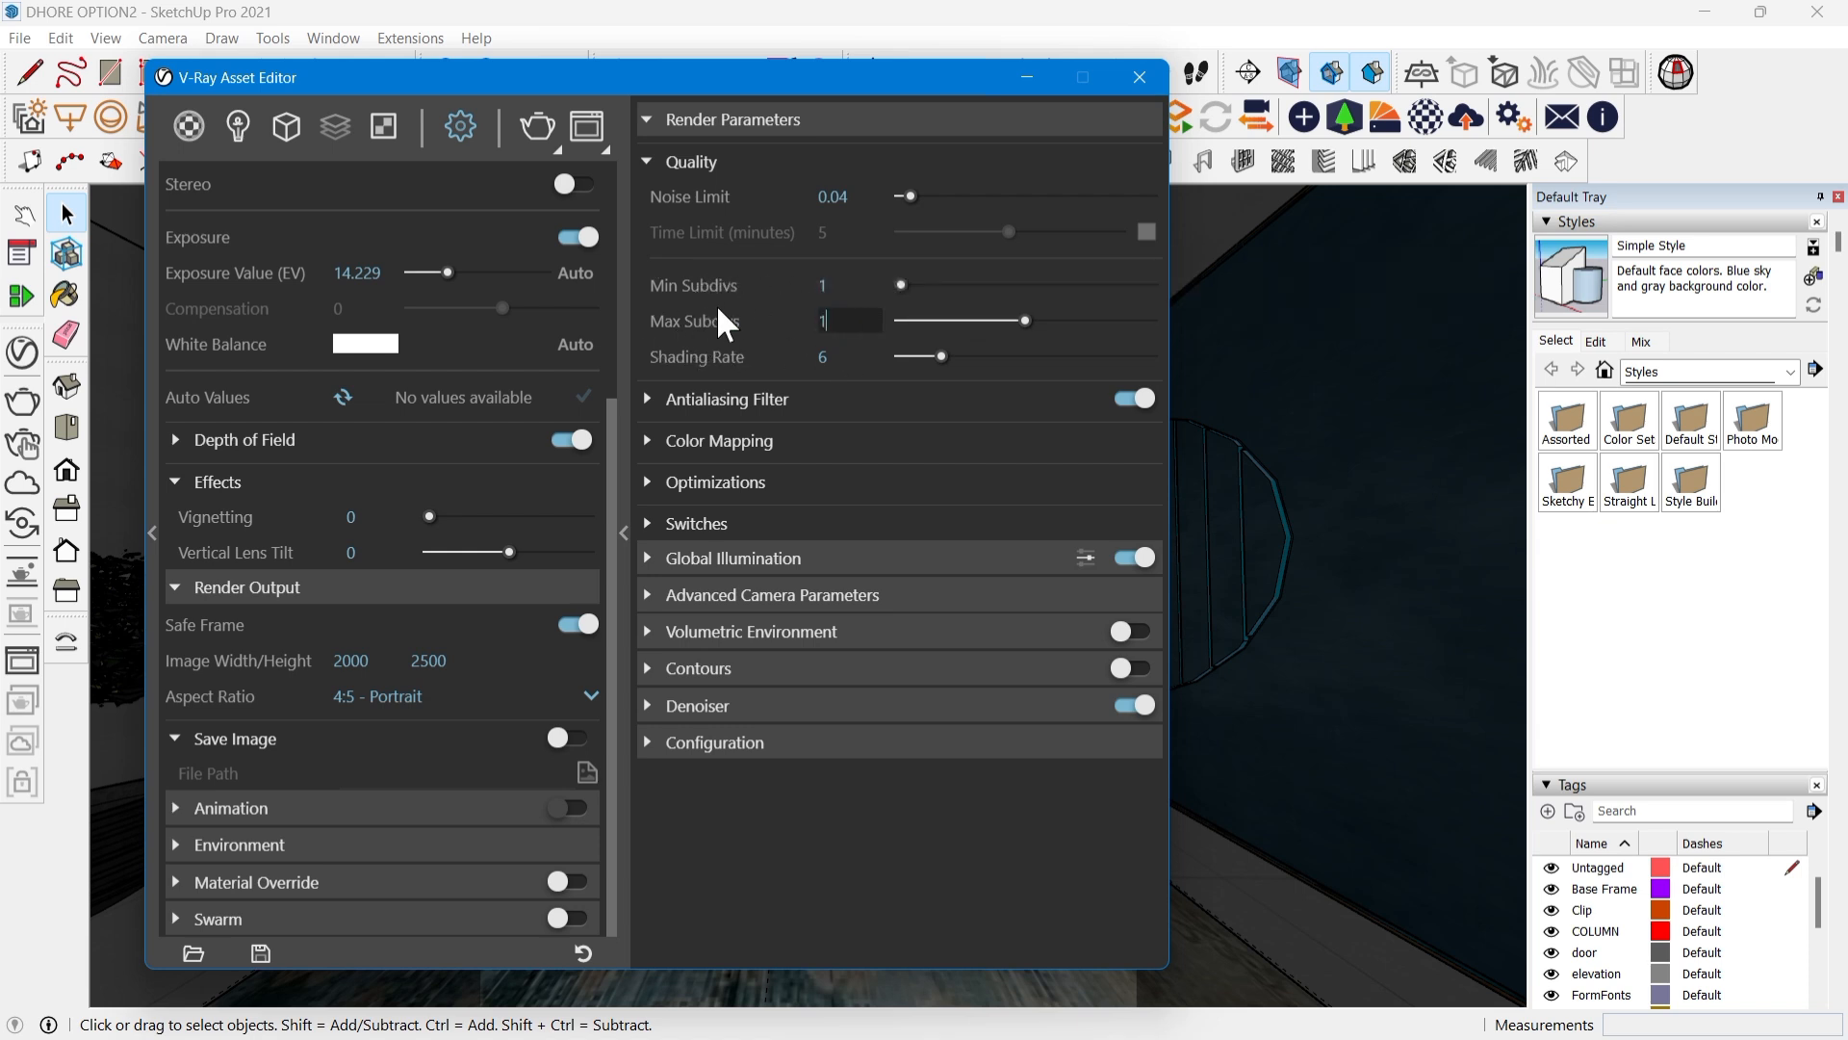
{"action": "type", "text": "5"}
{"action": "key", "text": "Return"}
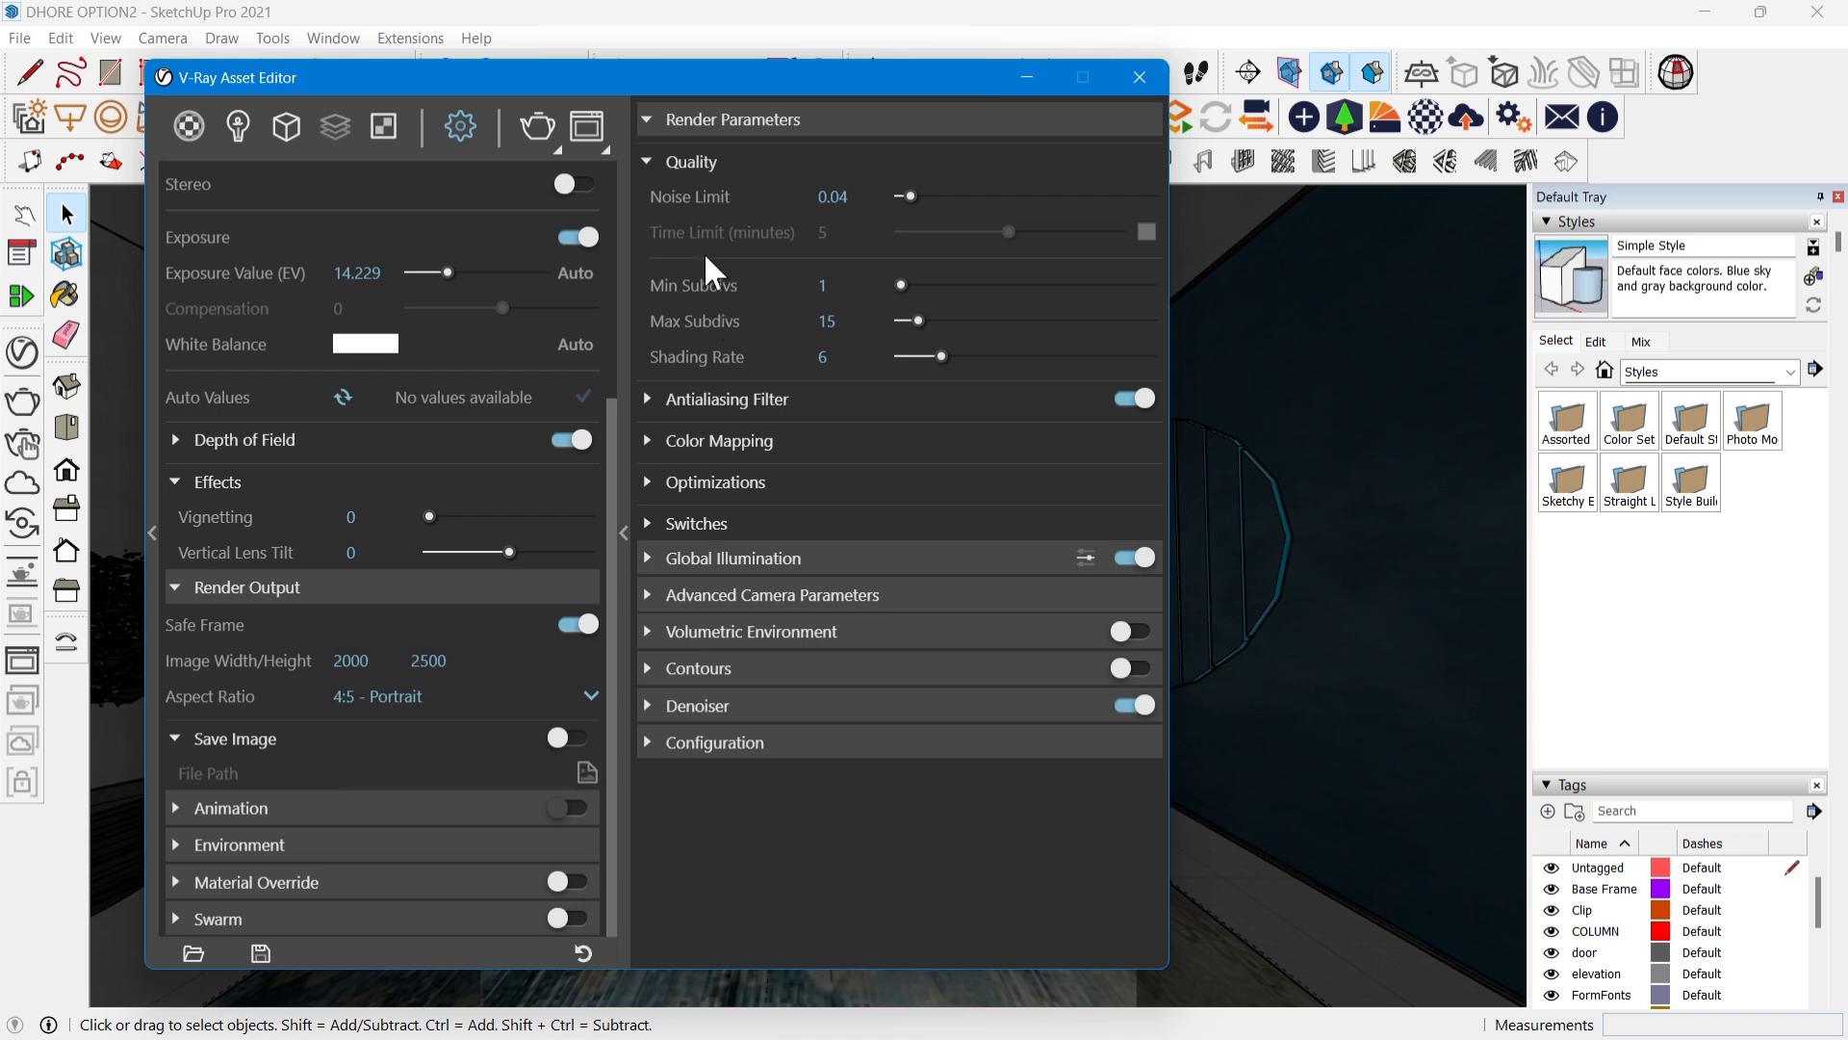
Step: Set the shading rate to 2 in the render quality parameters
{"action": "mouse_move", "coordinate": [718, 286]}
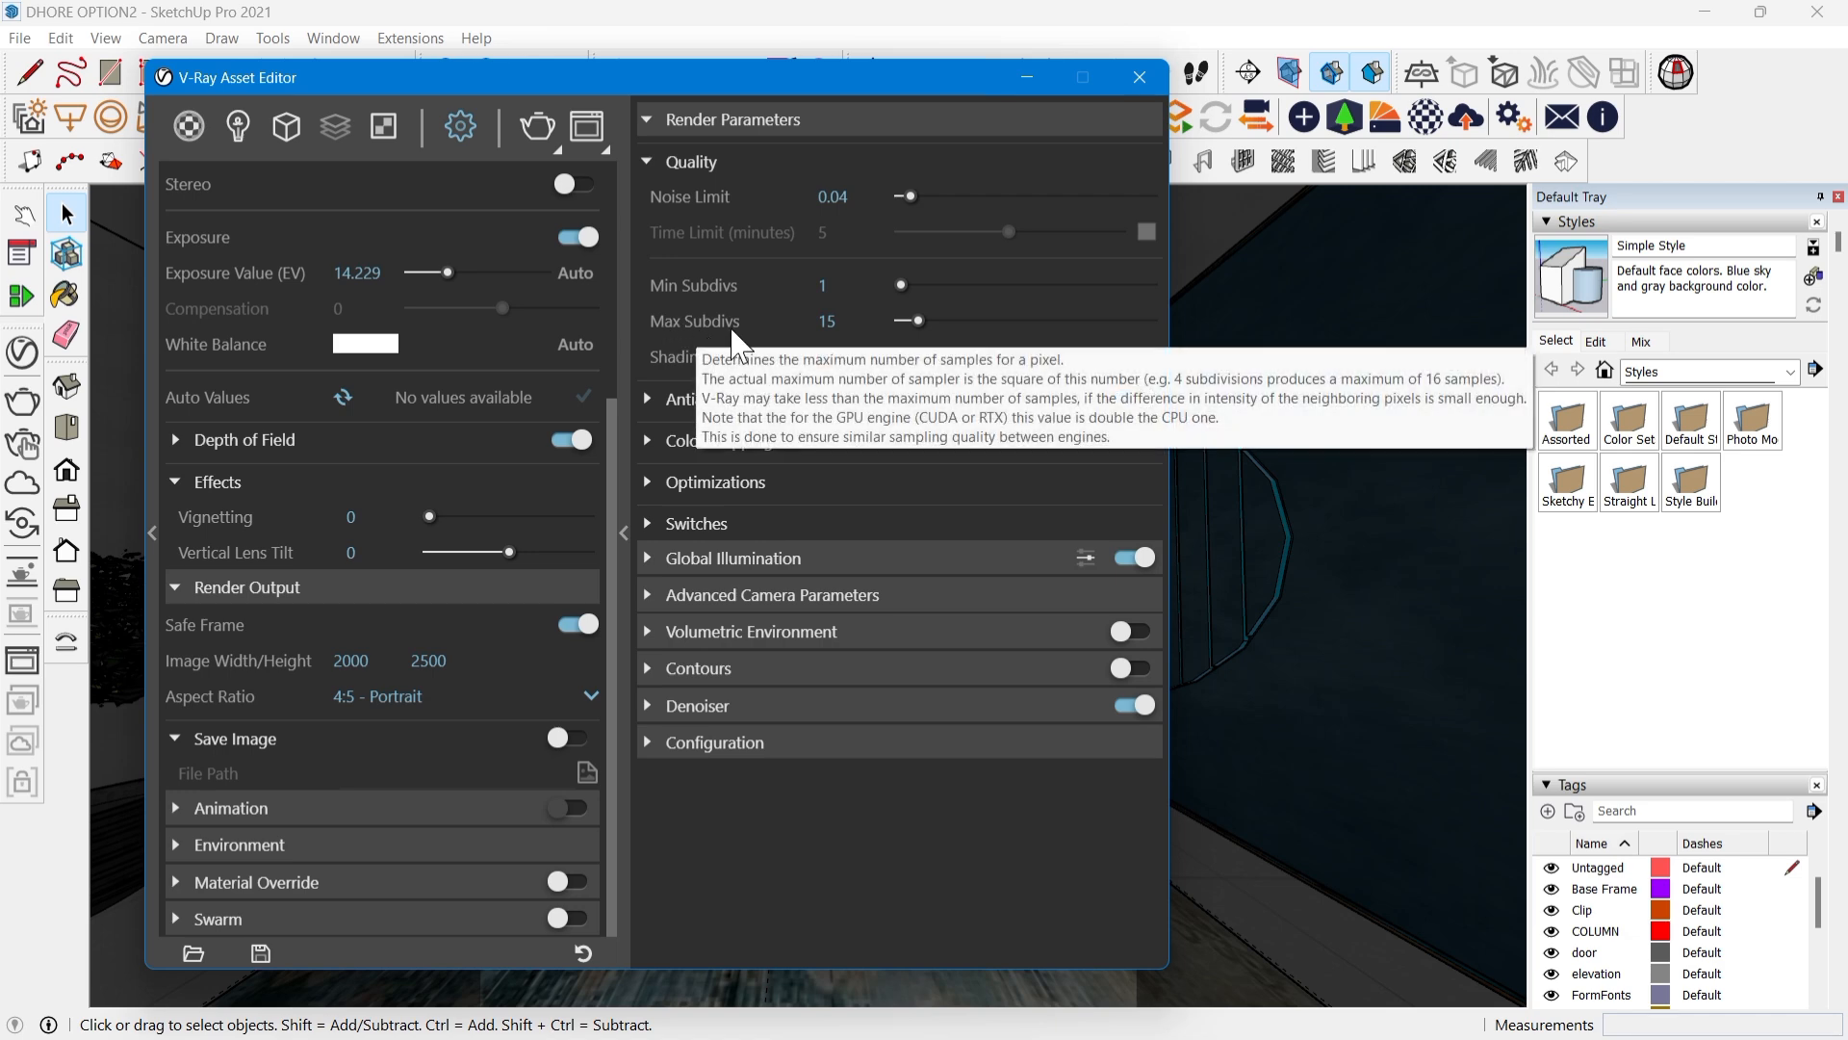
{"action": "mouse_move", "coordinate": [675, 330]}
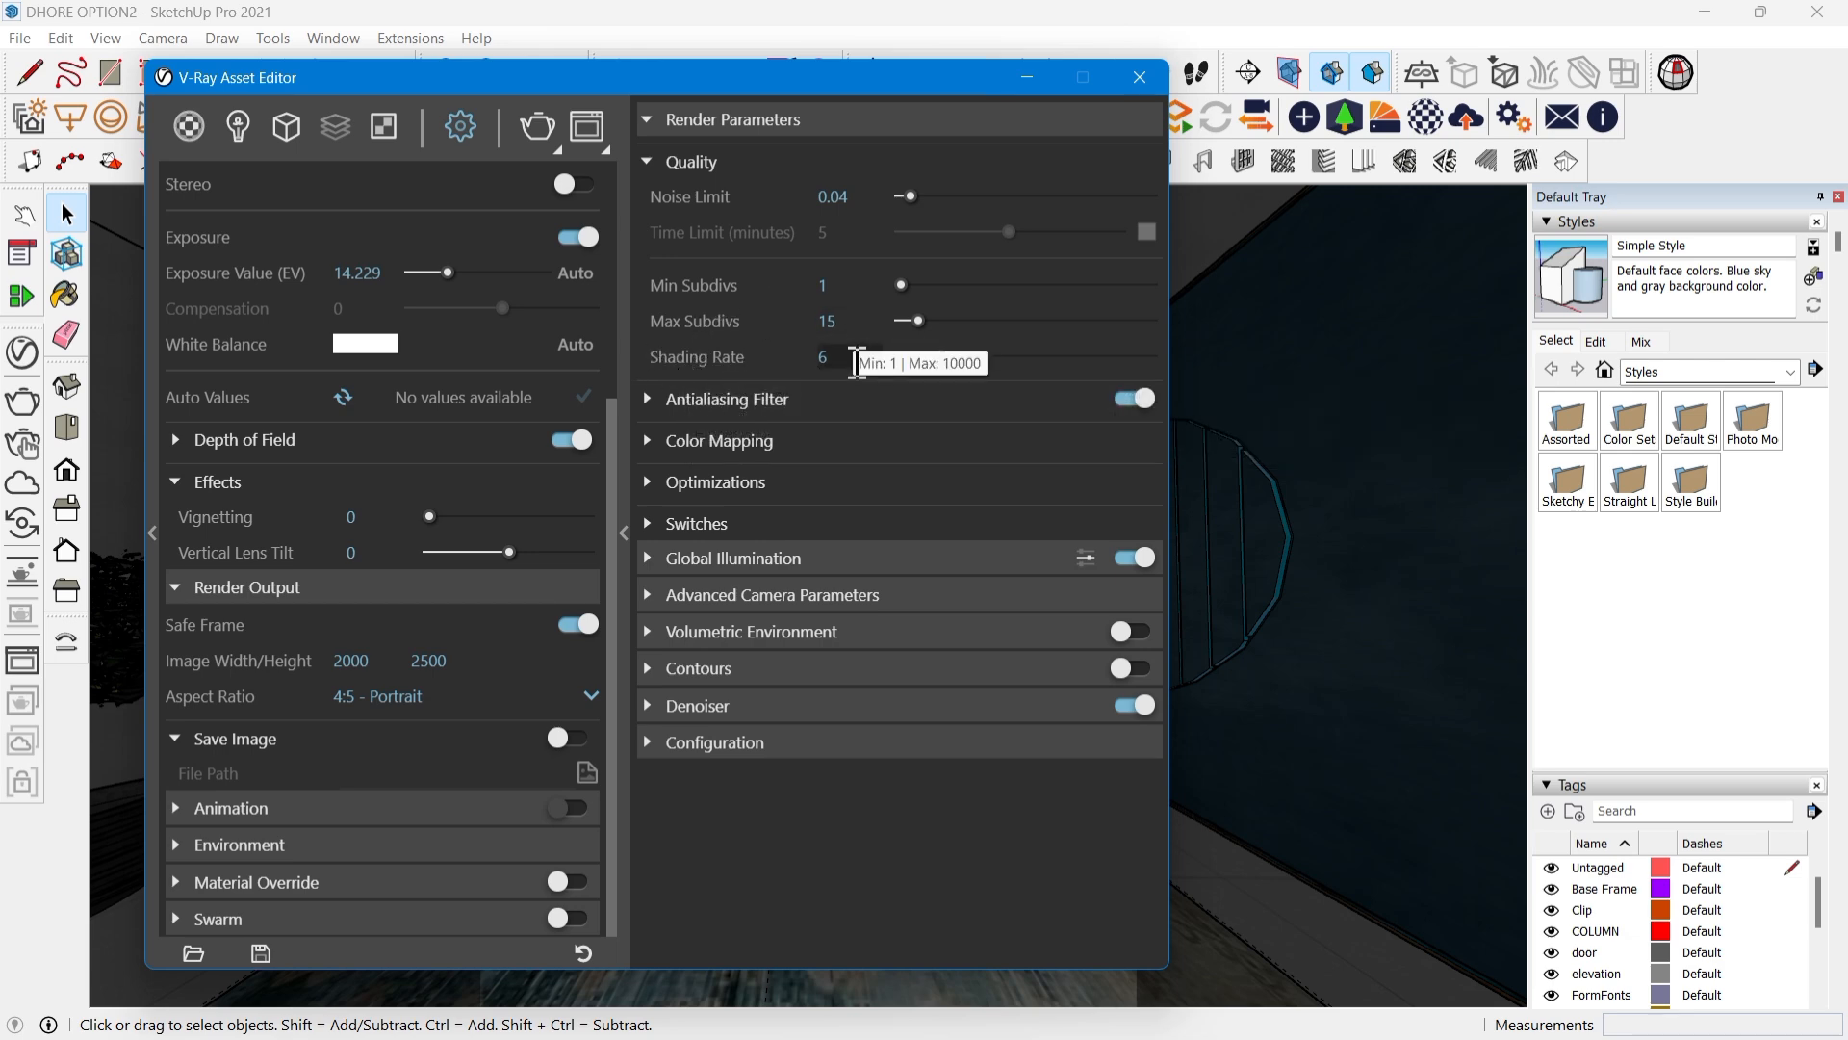
{"action": "left_click_drag", "start_coordinate": [831, 359], "coordinate": [722, 343]}
{"action": "key", "text": "BackSpace"}
{"action": "type", "text": "2"}
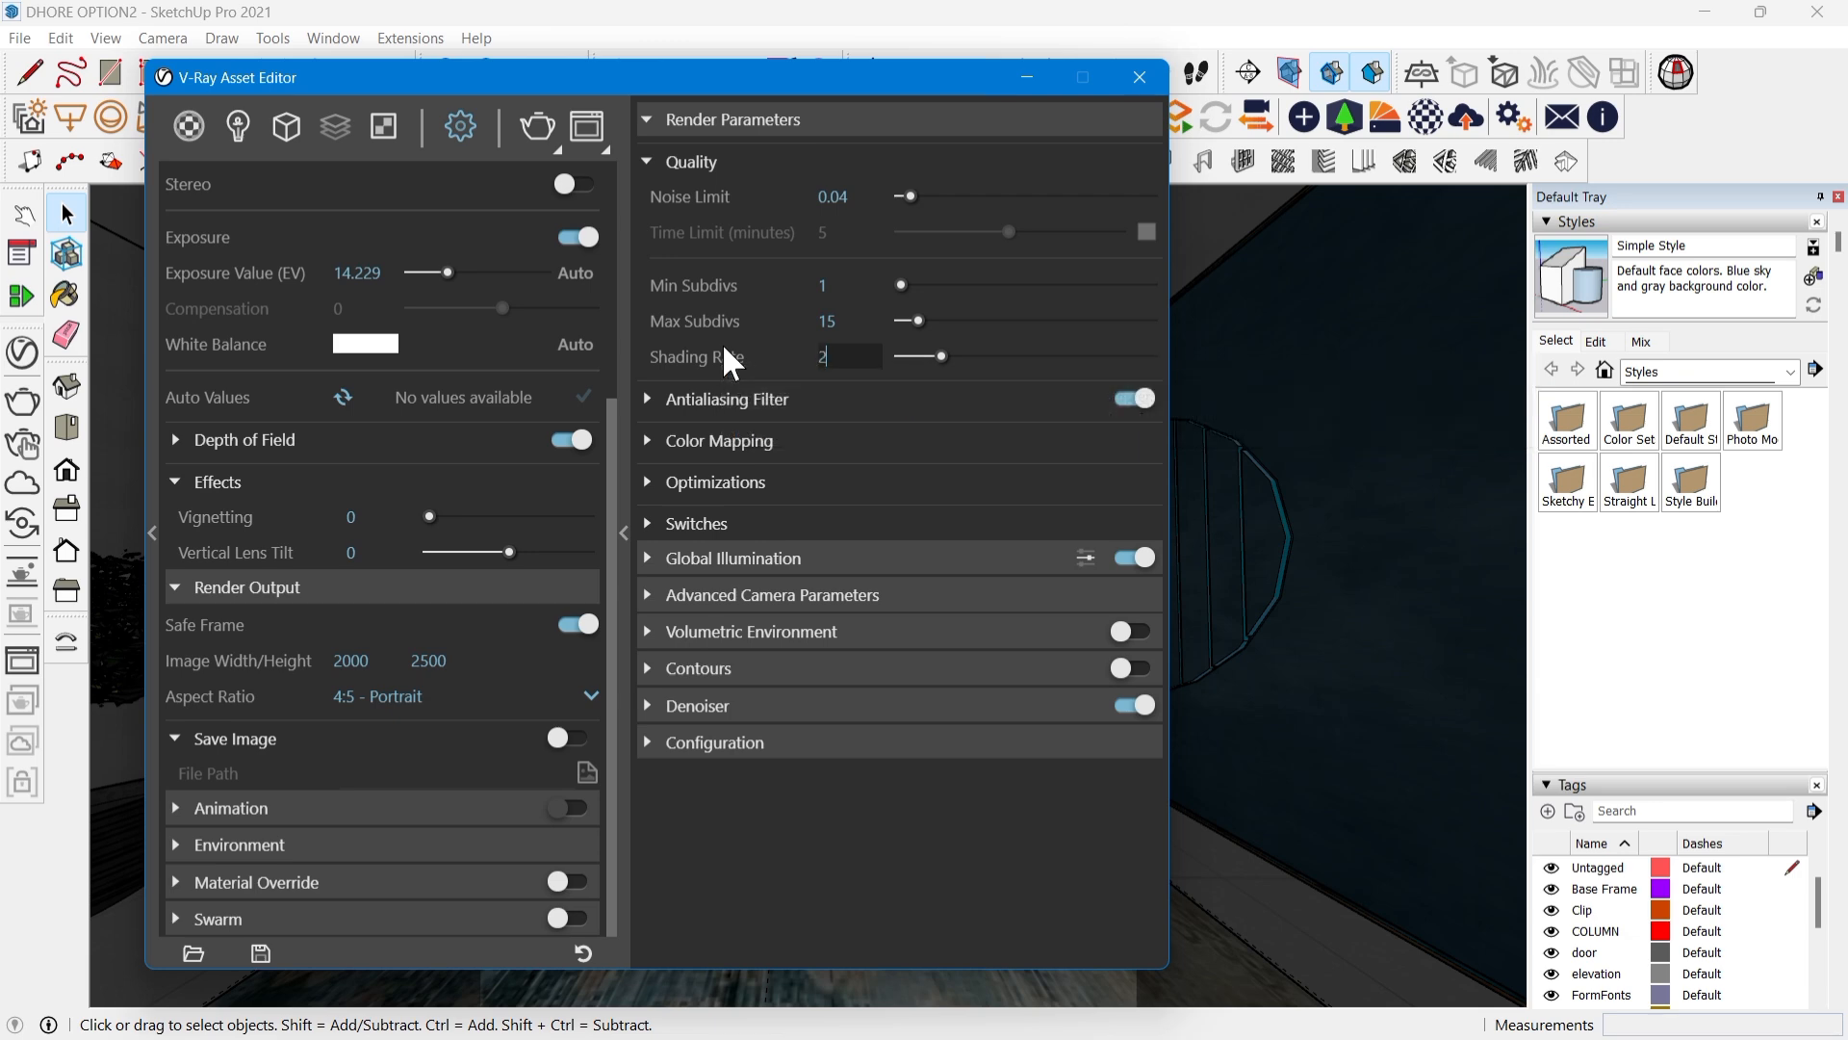
{"action": "key", "text": "Return"}
Step: Set the global illumination primary rays to Irradiance map and keep Light cache for the secondary rays
{"action": "left_click", "coordinate": [747, 559]}
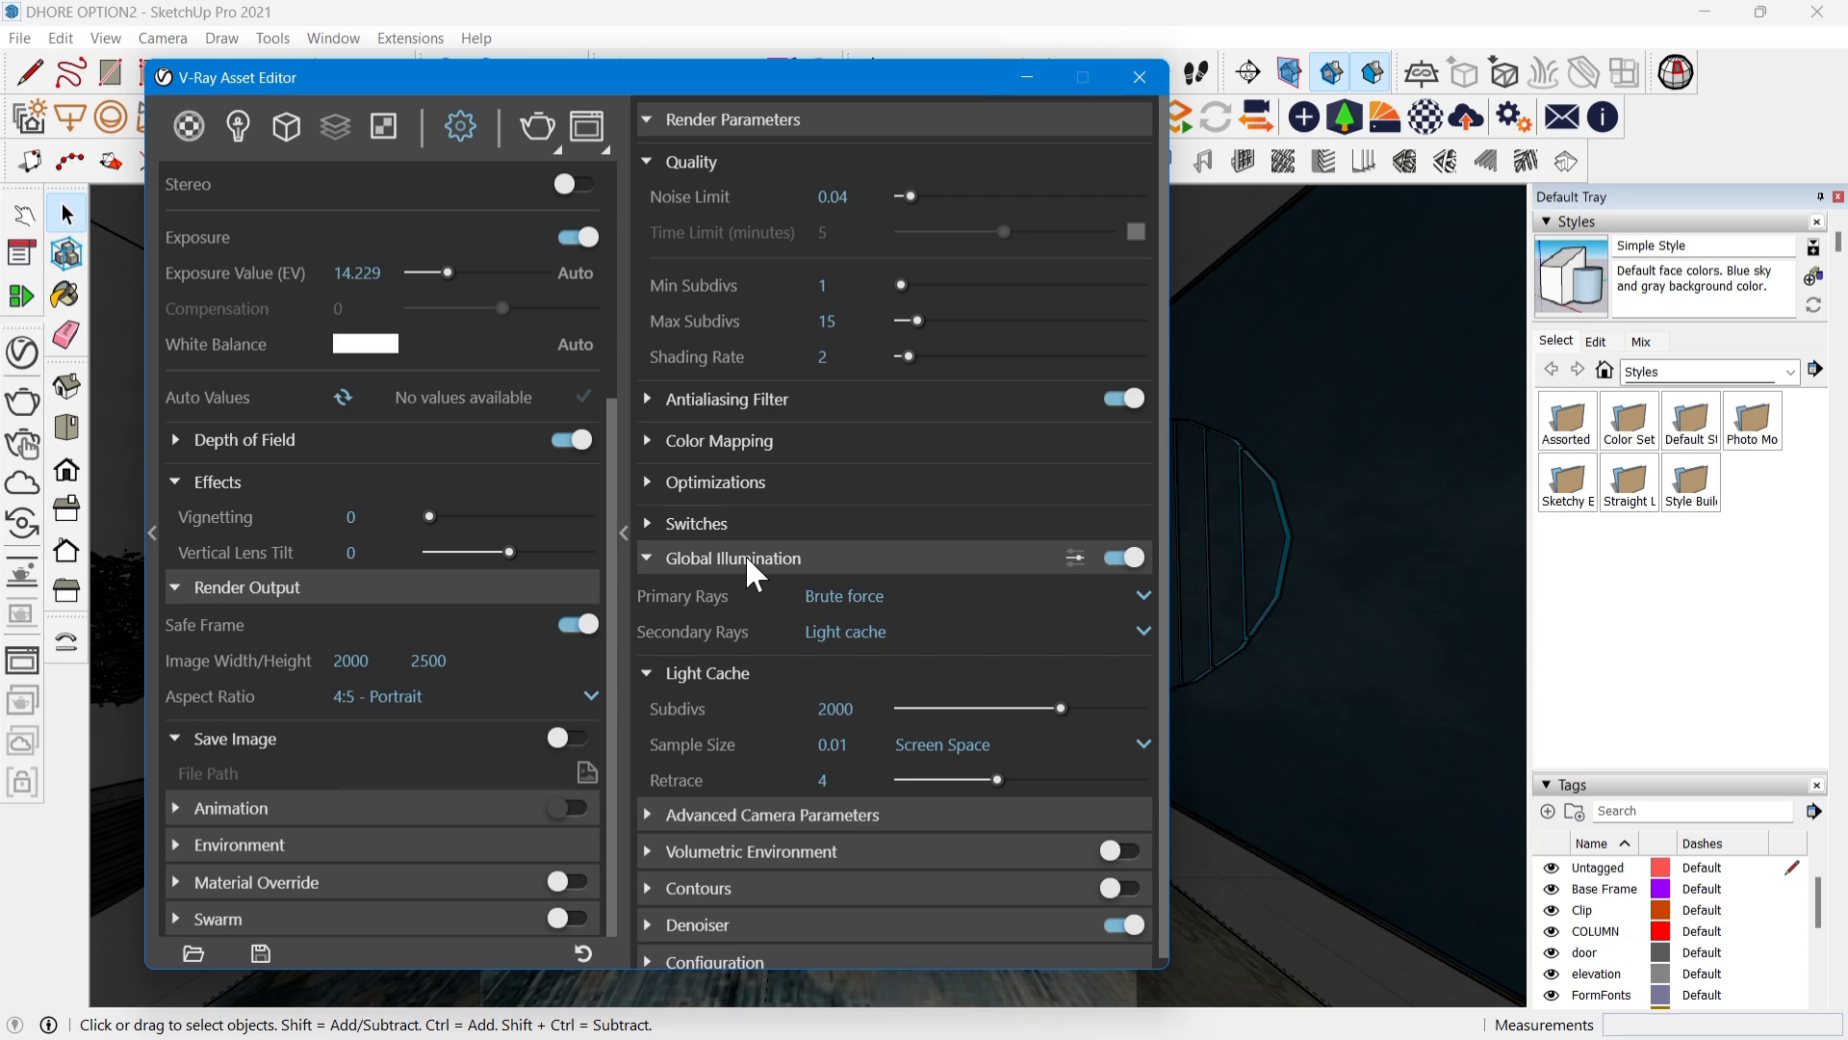
{"action": "left_click", "coordinate": [839, 591]}
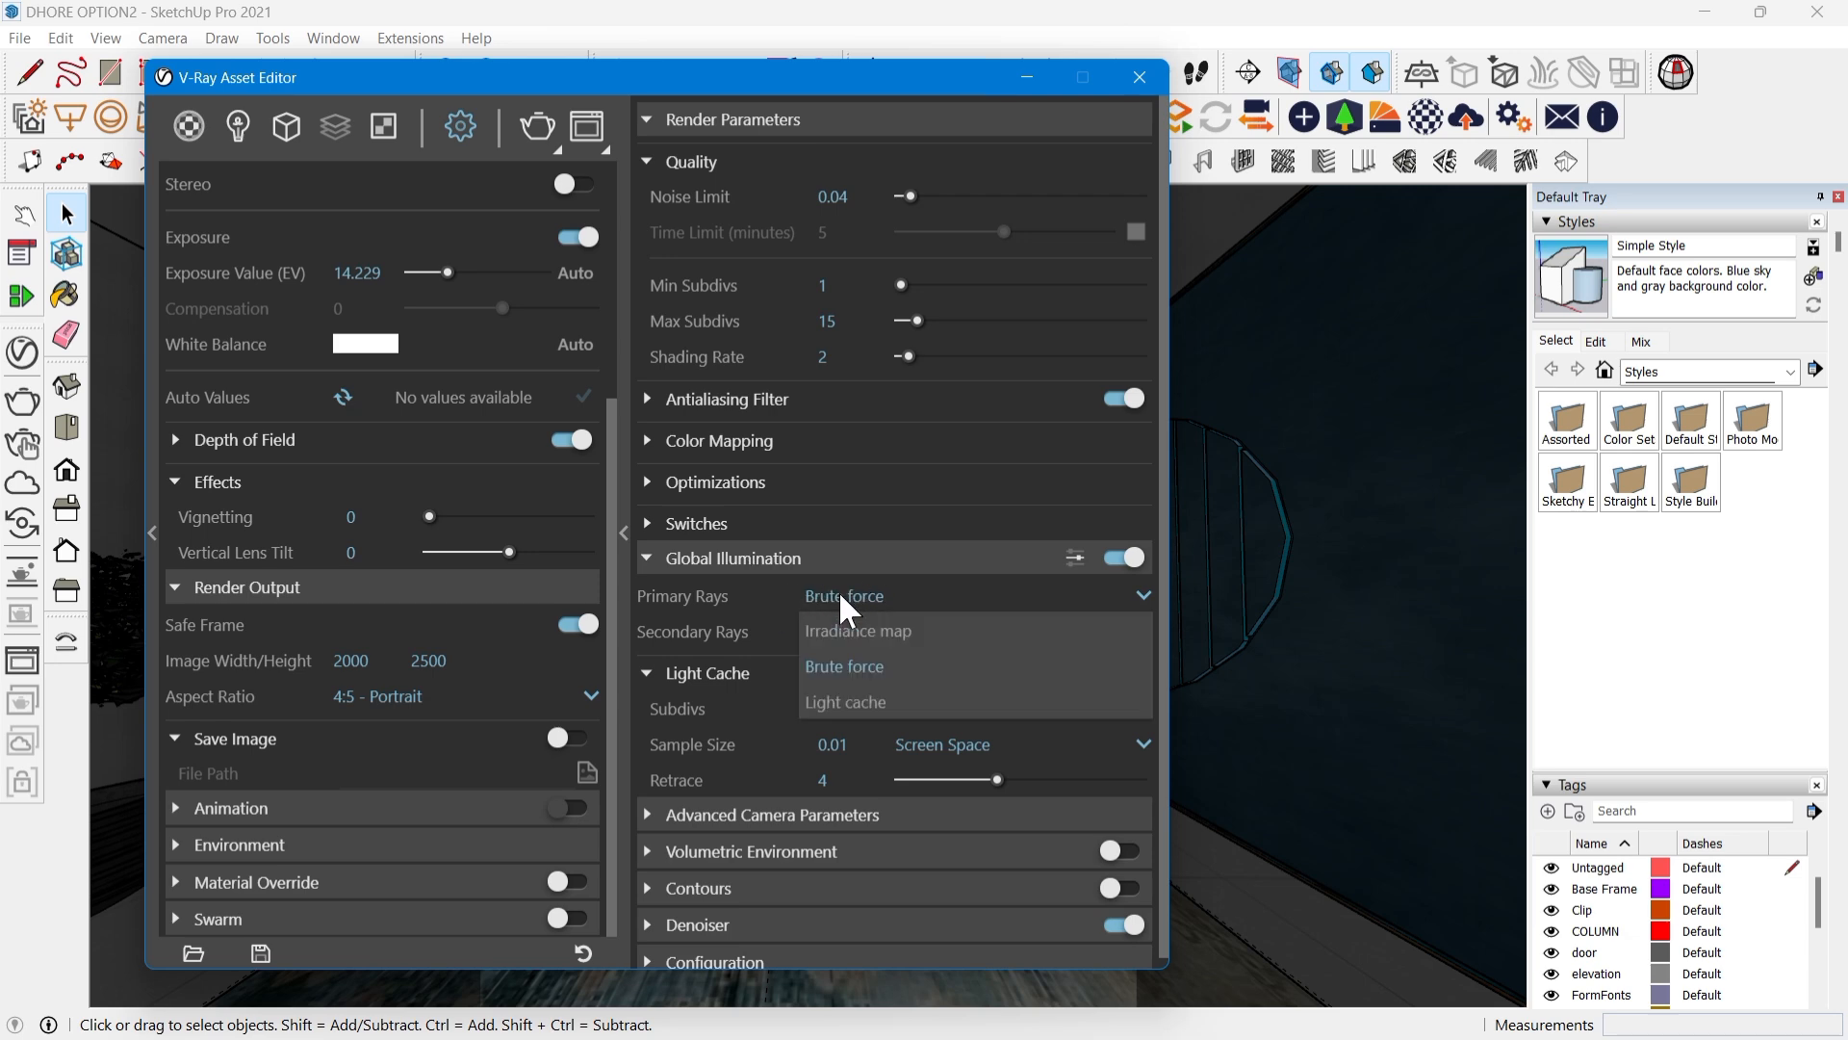
{"action": "left_click", "coordinate": [928, 631]}
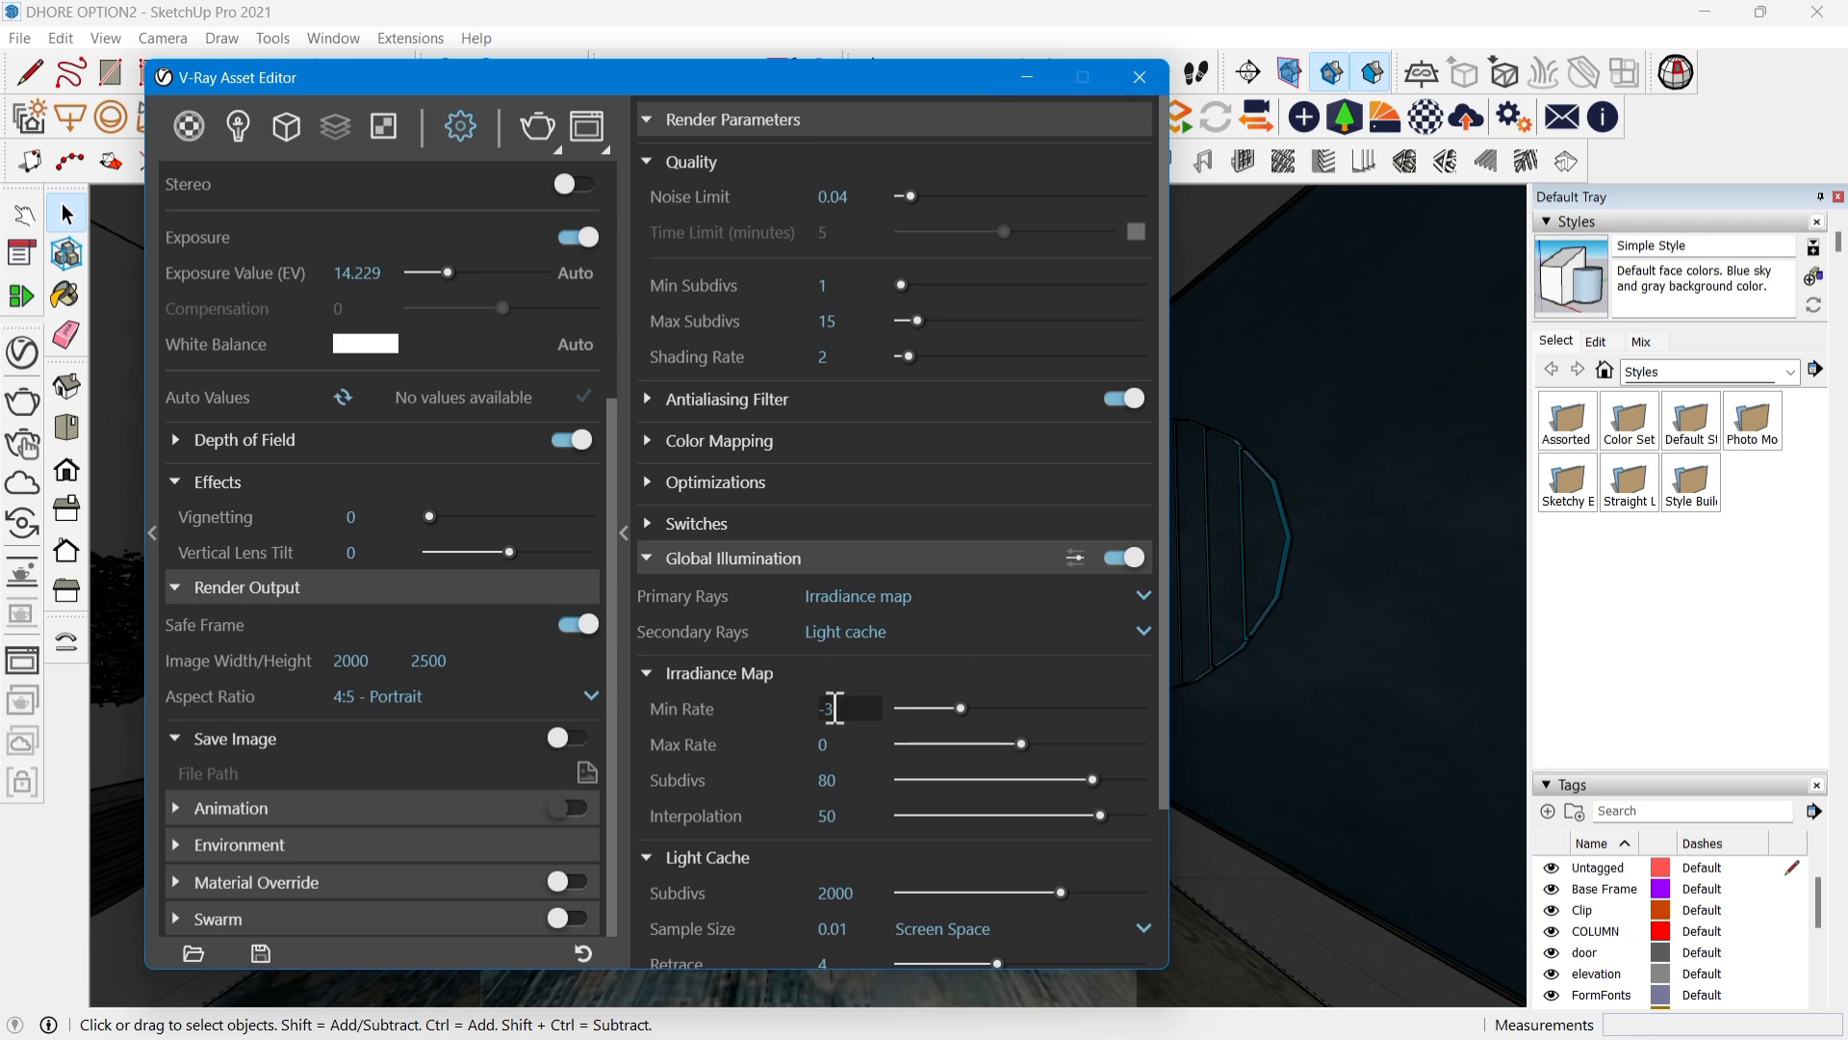
{"action": "scroll", "coordinate": [741, 653], "scroll_direction": "down", "scroll_amount": 3}
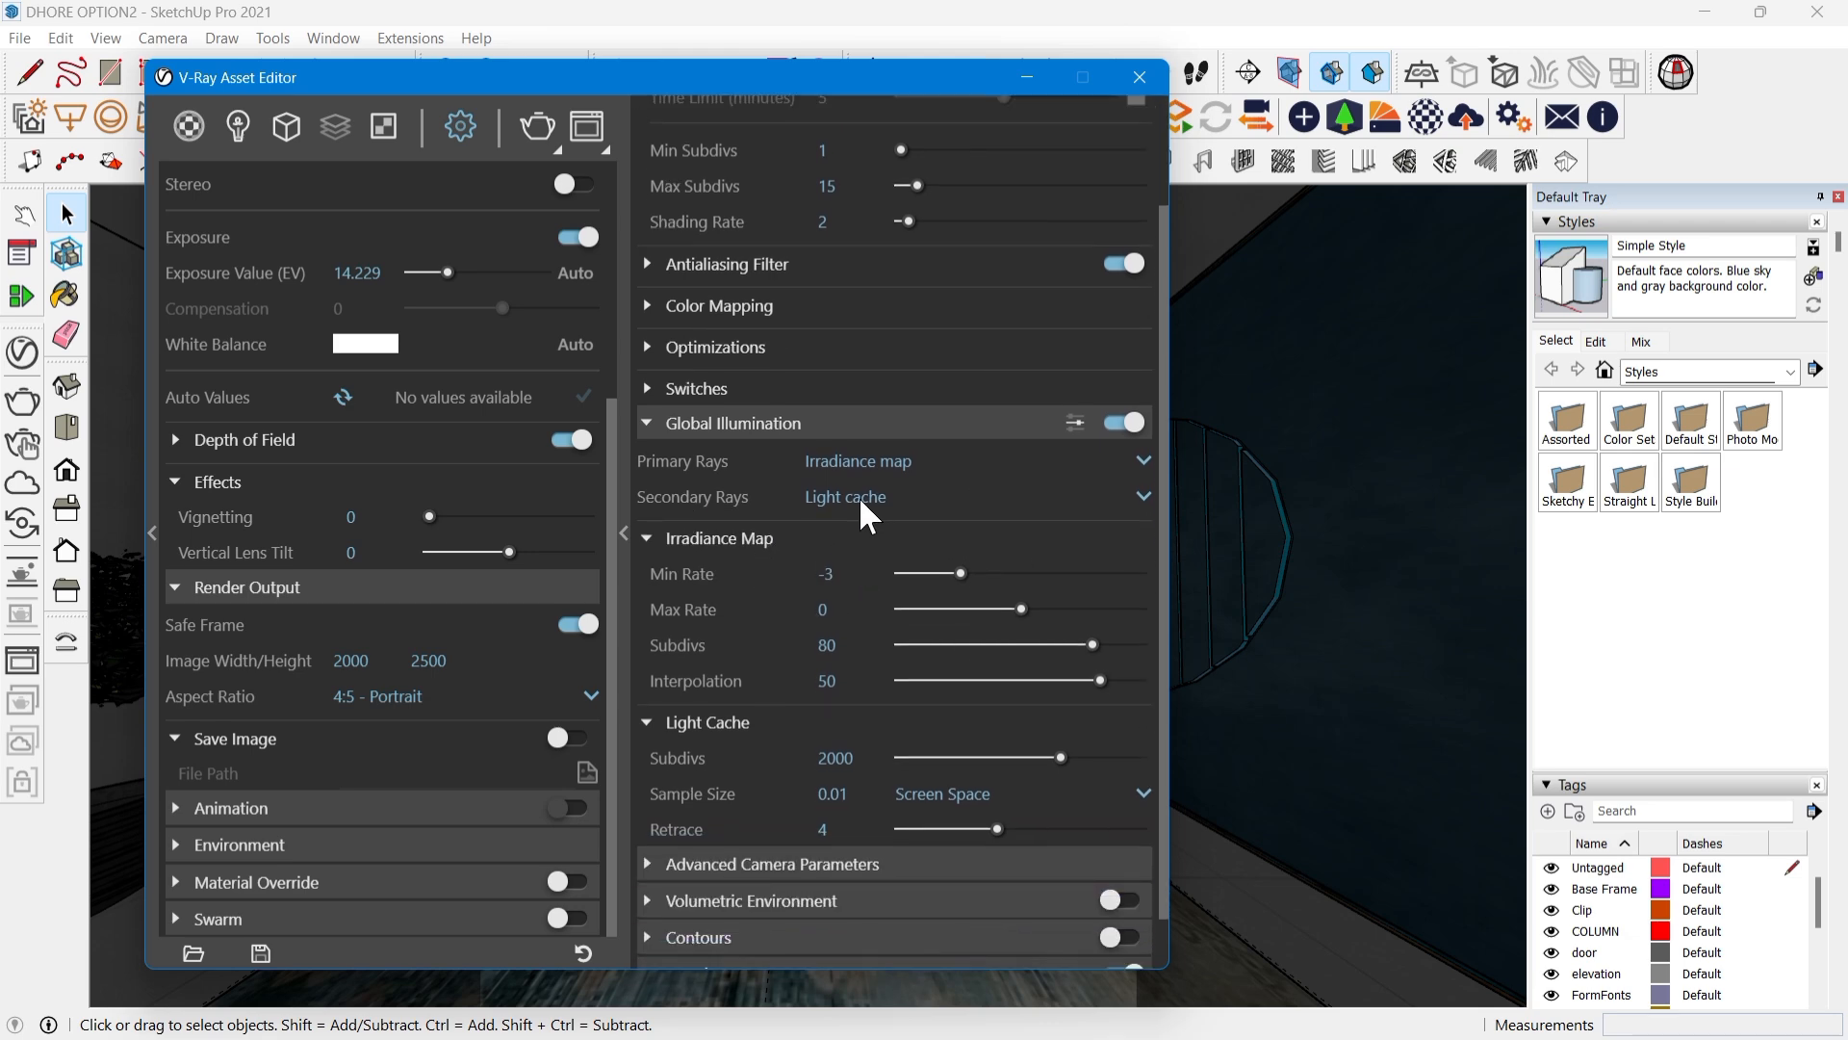
{"action": "left_click", "coordinate": [1143, 496]}
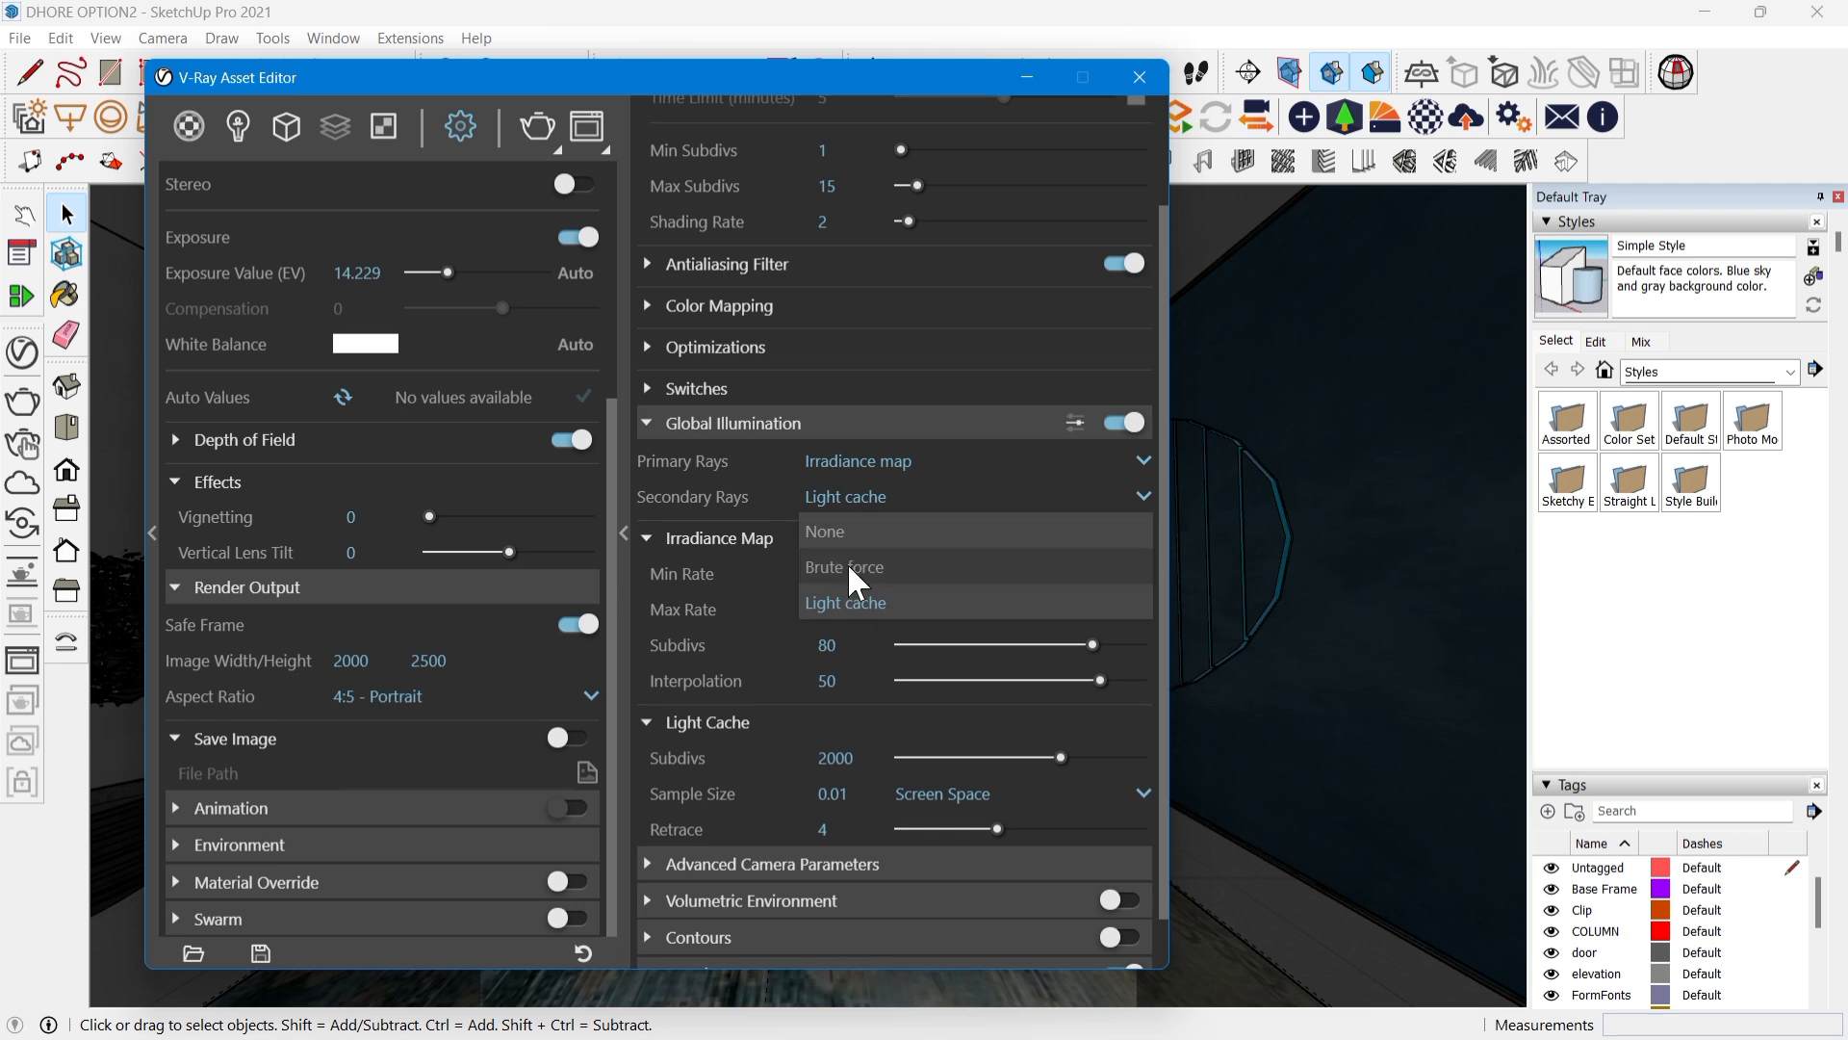
{"action": "left_click", "coordinate": [905, 610]}
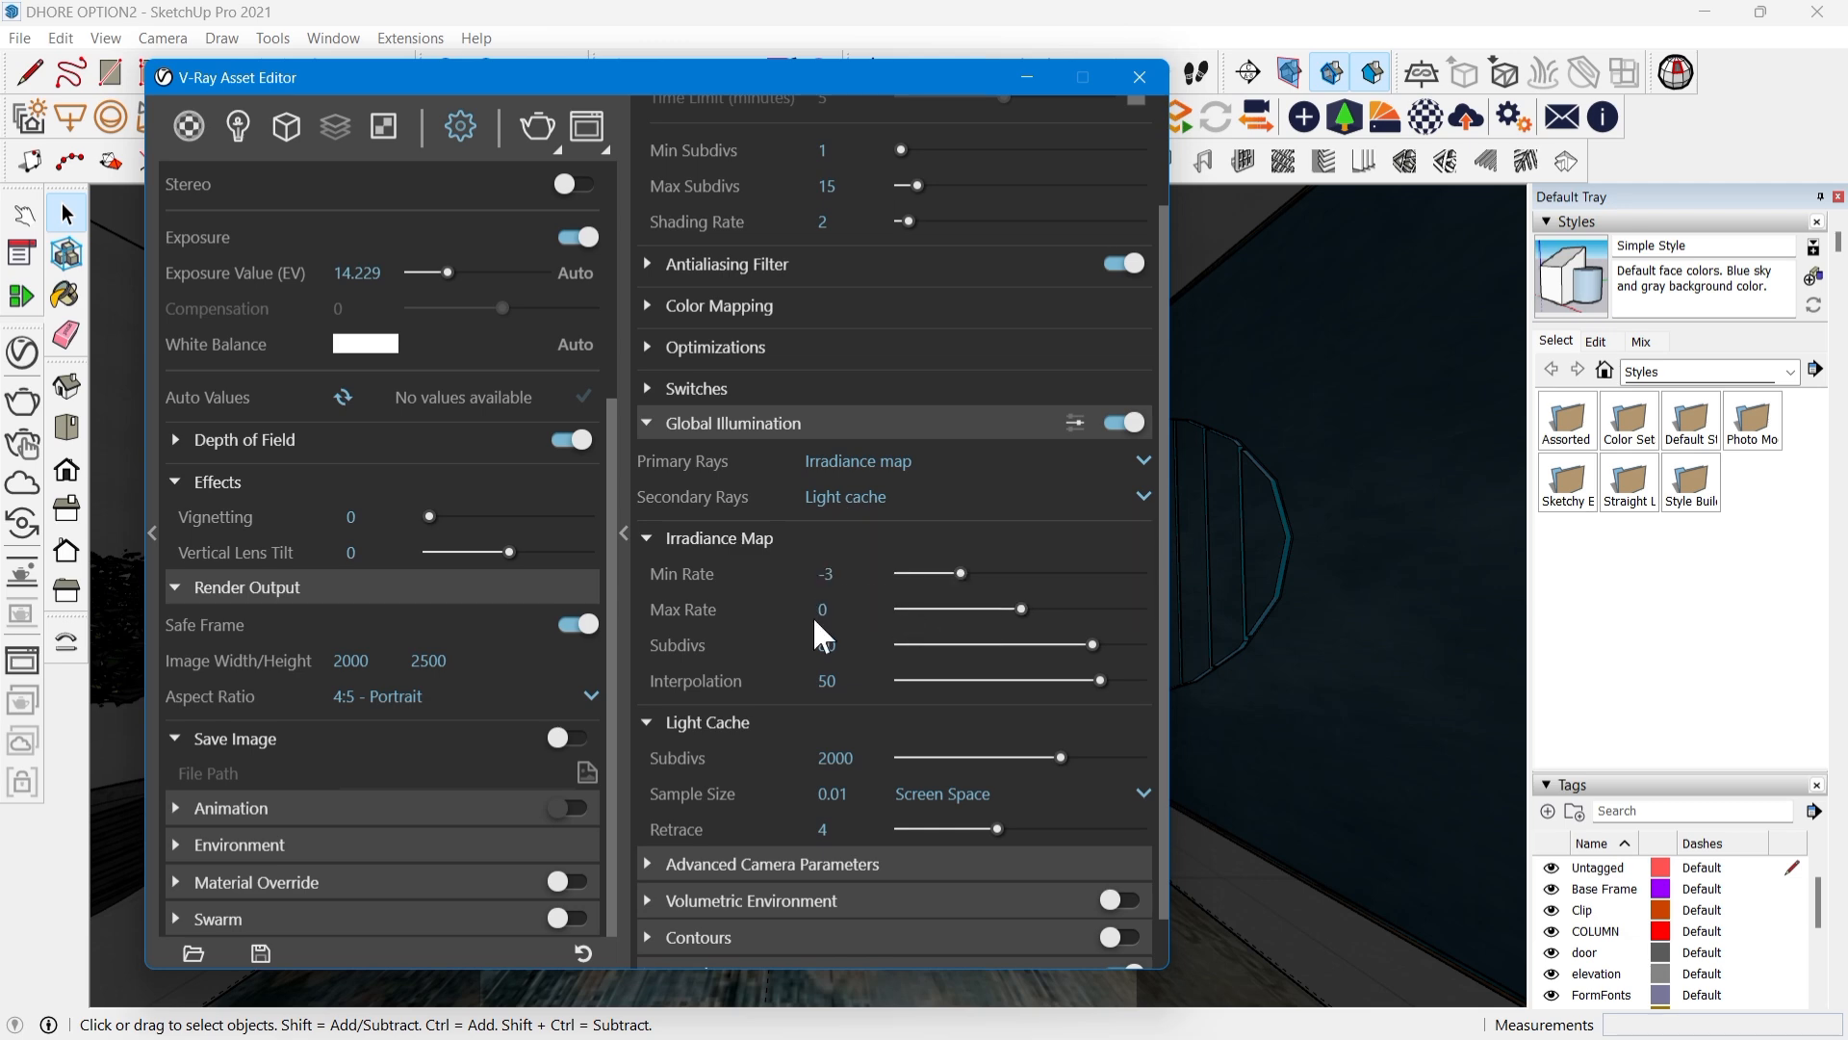
Step: Set the Irradiance Map's minimum rate to -5 and maximum rate to -3
{"action": "scroll", "coordinate": [814, 621], "scroll_direction": "down", "scroll_amount": 1}
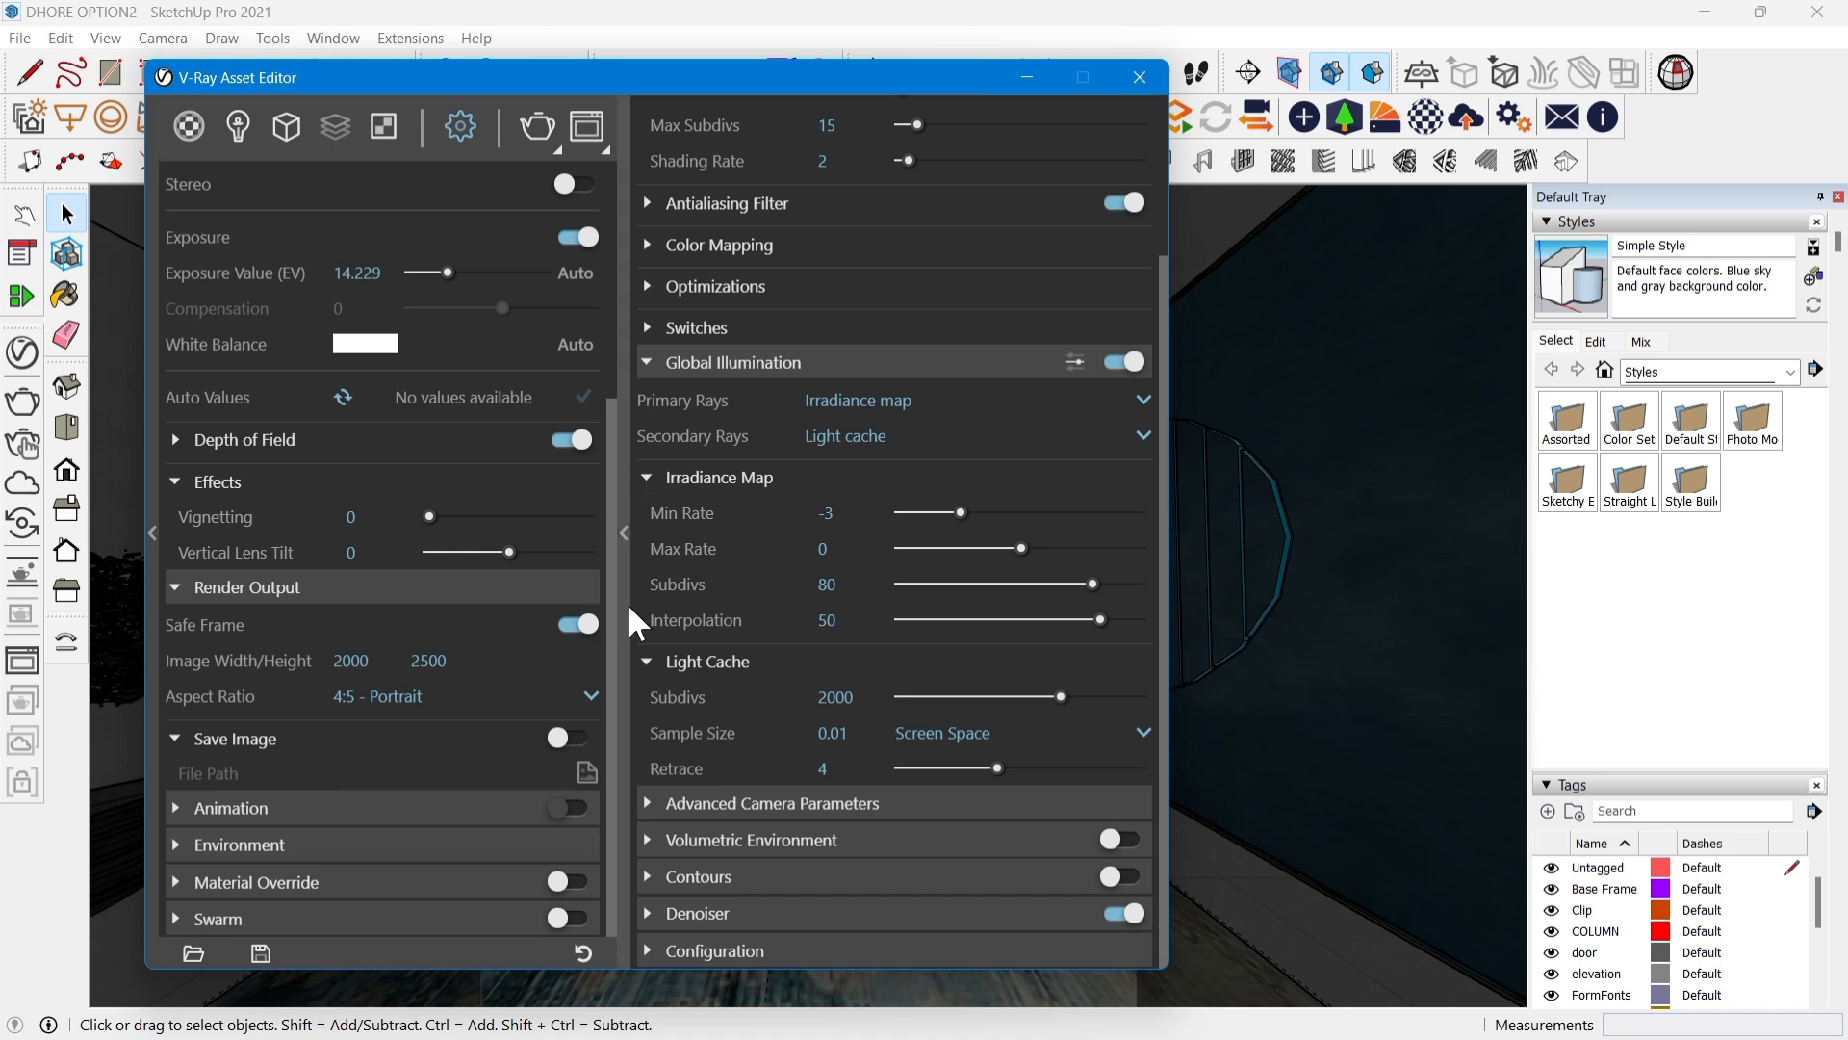
{"action": "left_click", "coordinate": [855, 508]}
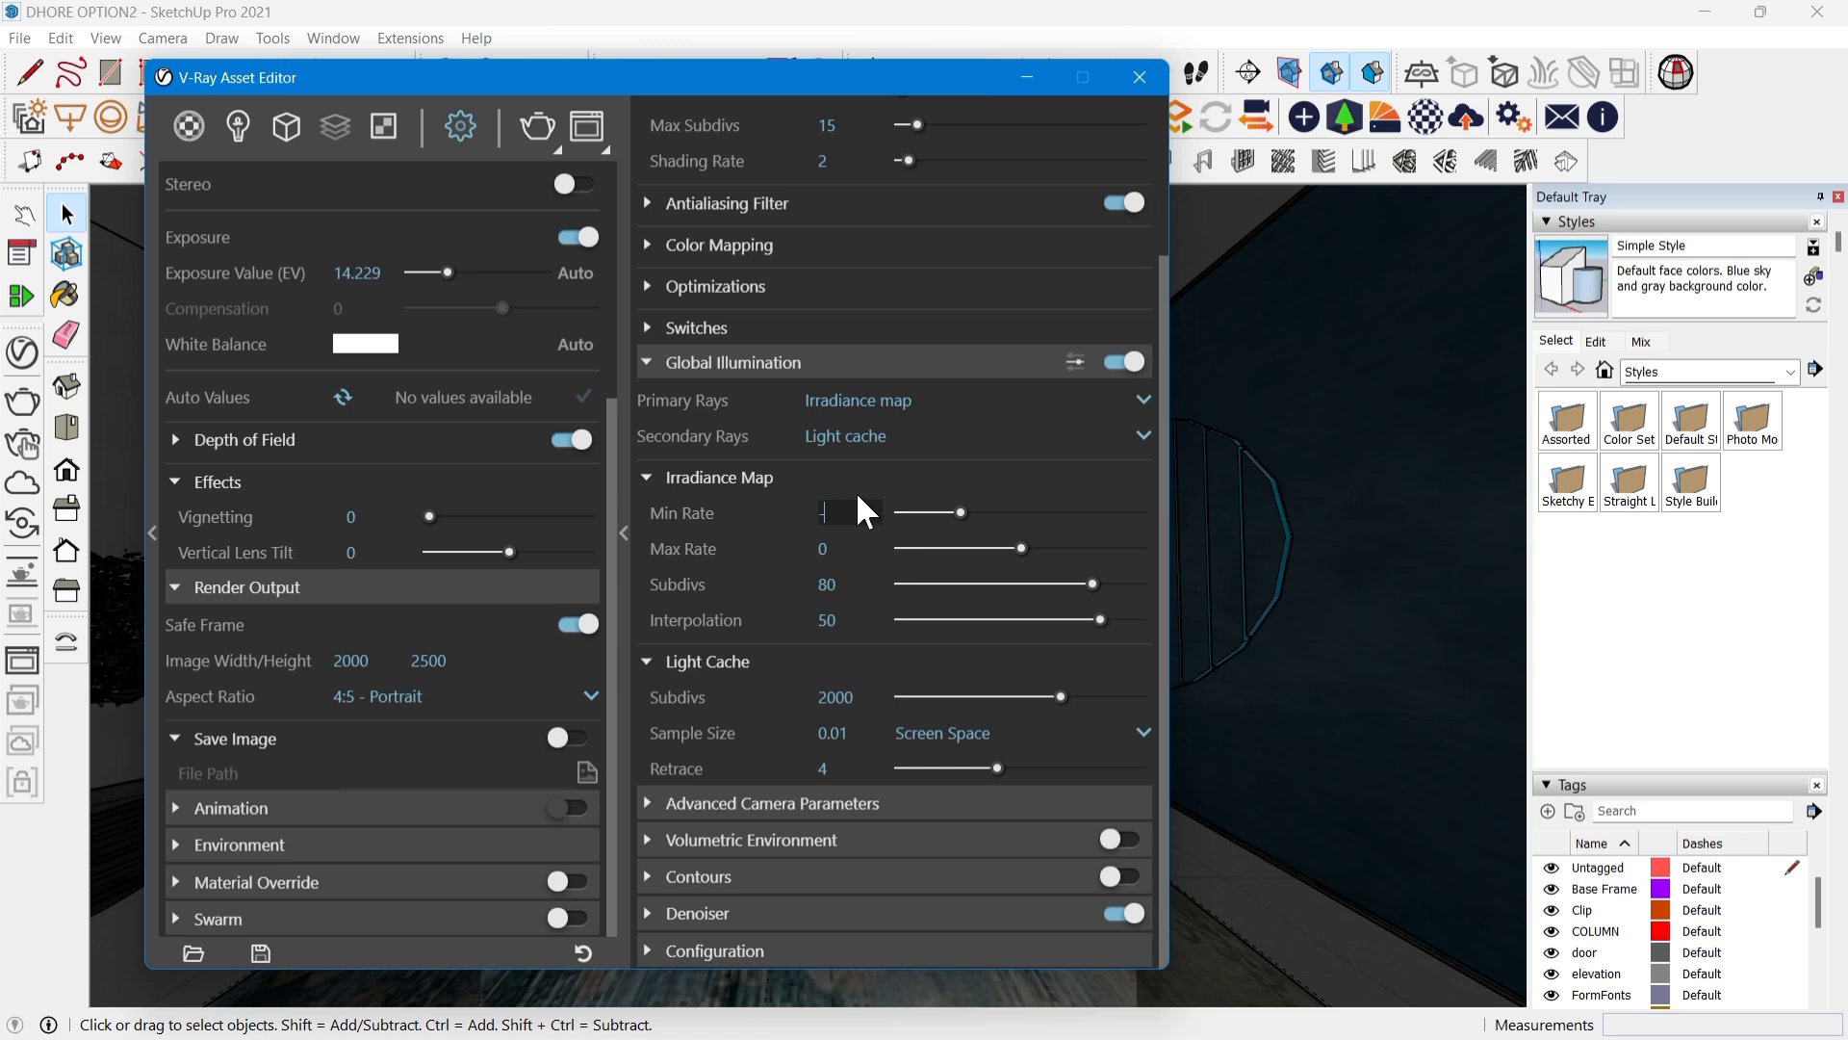
{"action": "key", "text": "Return"}
{"action": "left_click", "coordinate": [857, 548]}
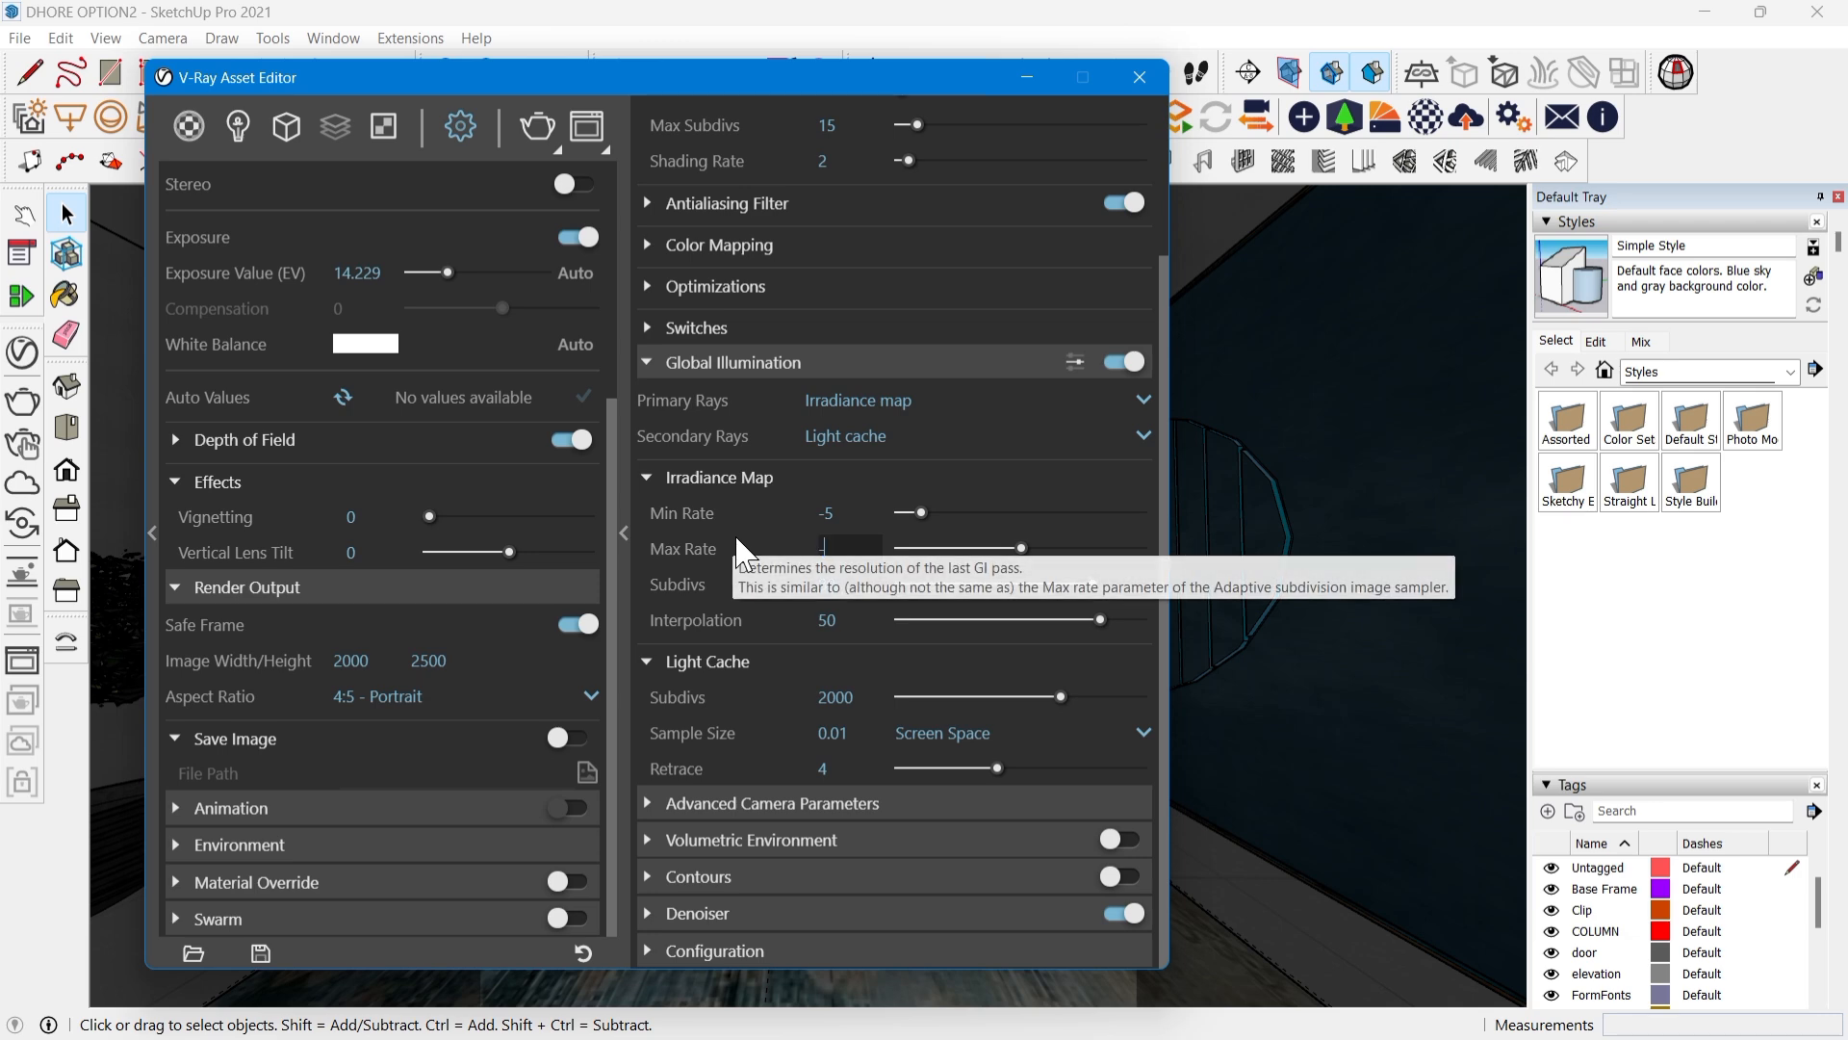
{"action": "type", "text": "-3"}
{"action": "key", "text": "Return"}
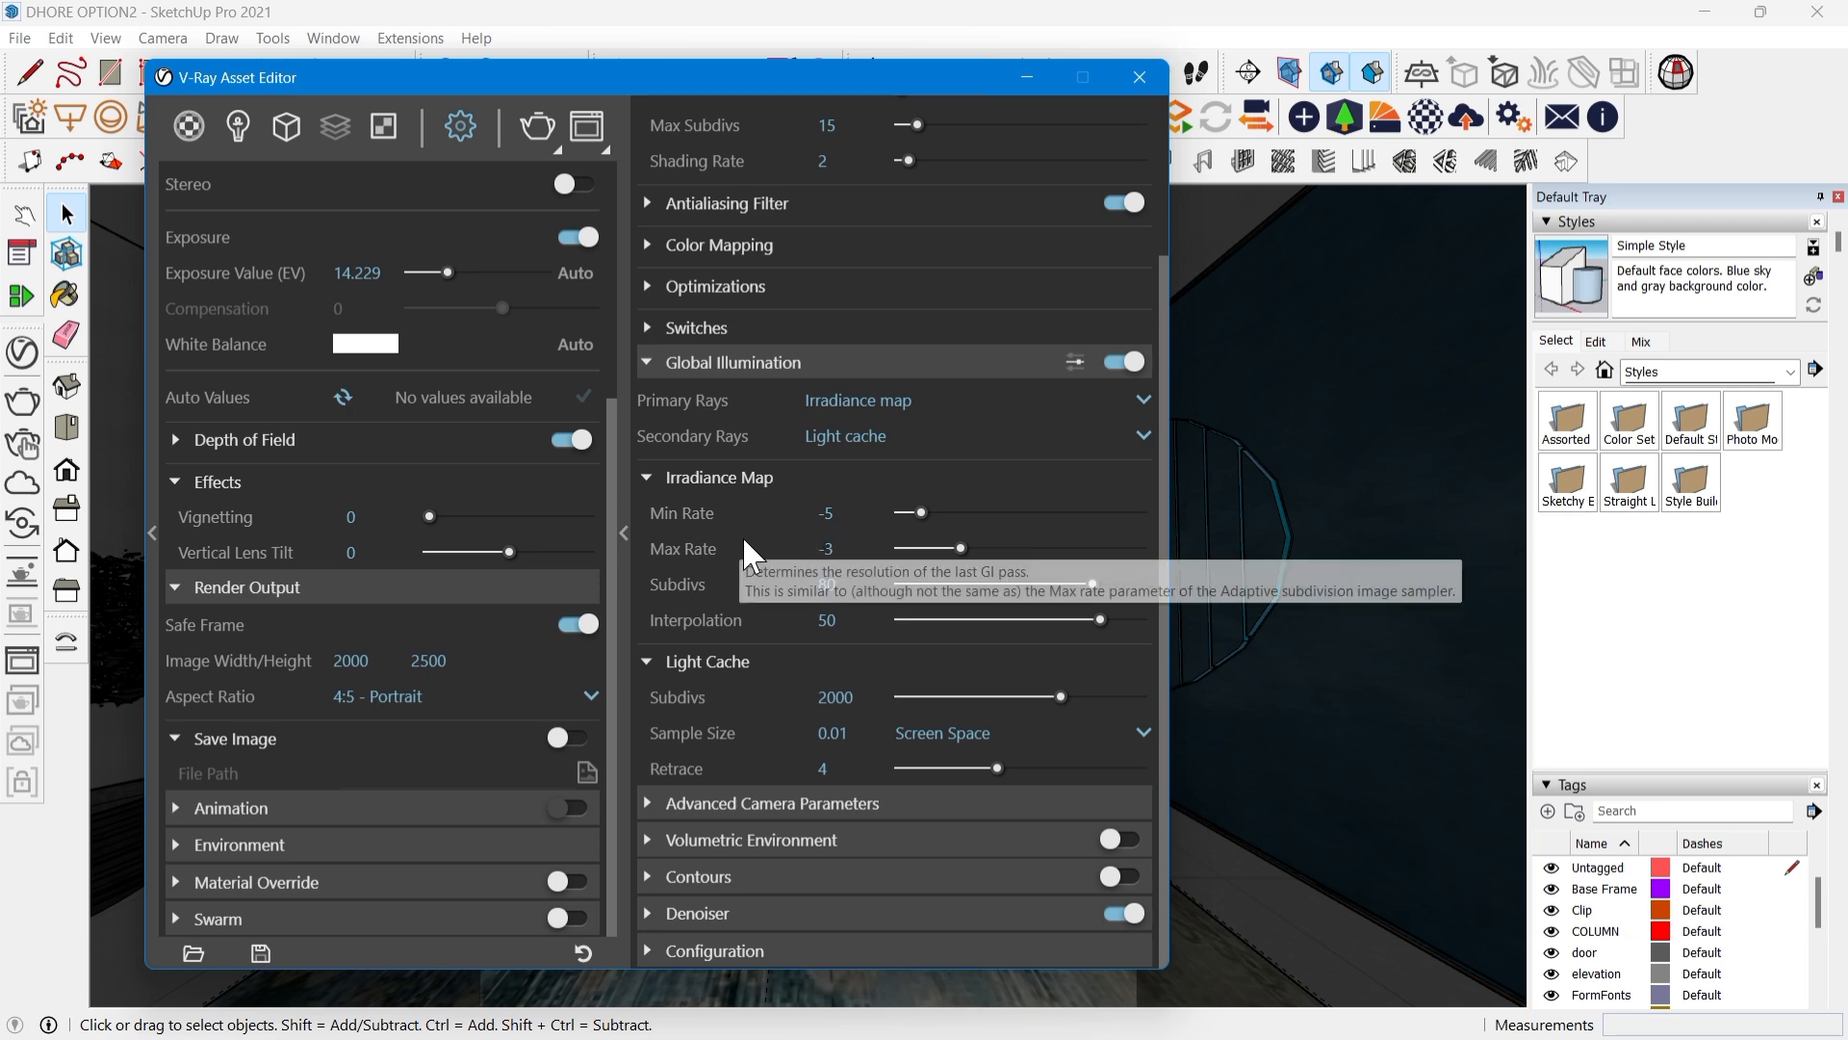
Step: Set the Irradiance Map subdivisions to 50
{"action": "left_click", "coordinate": [834, 583]}
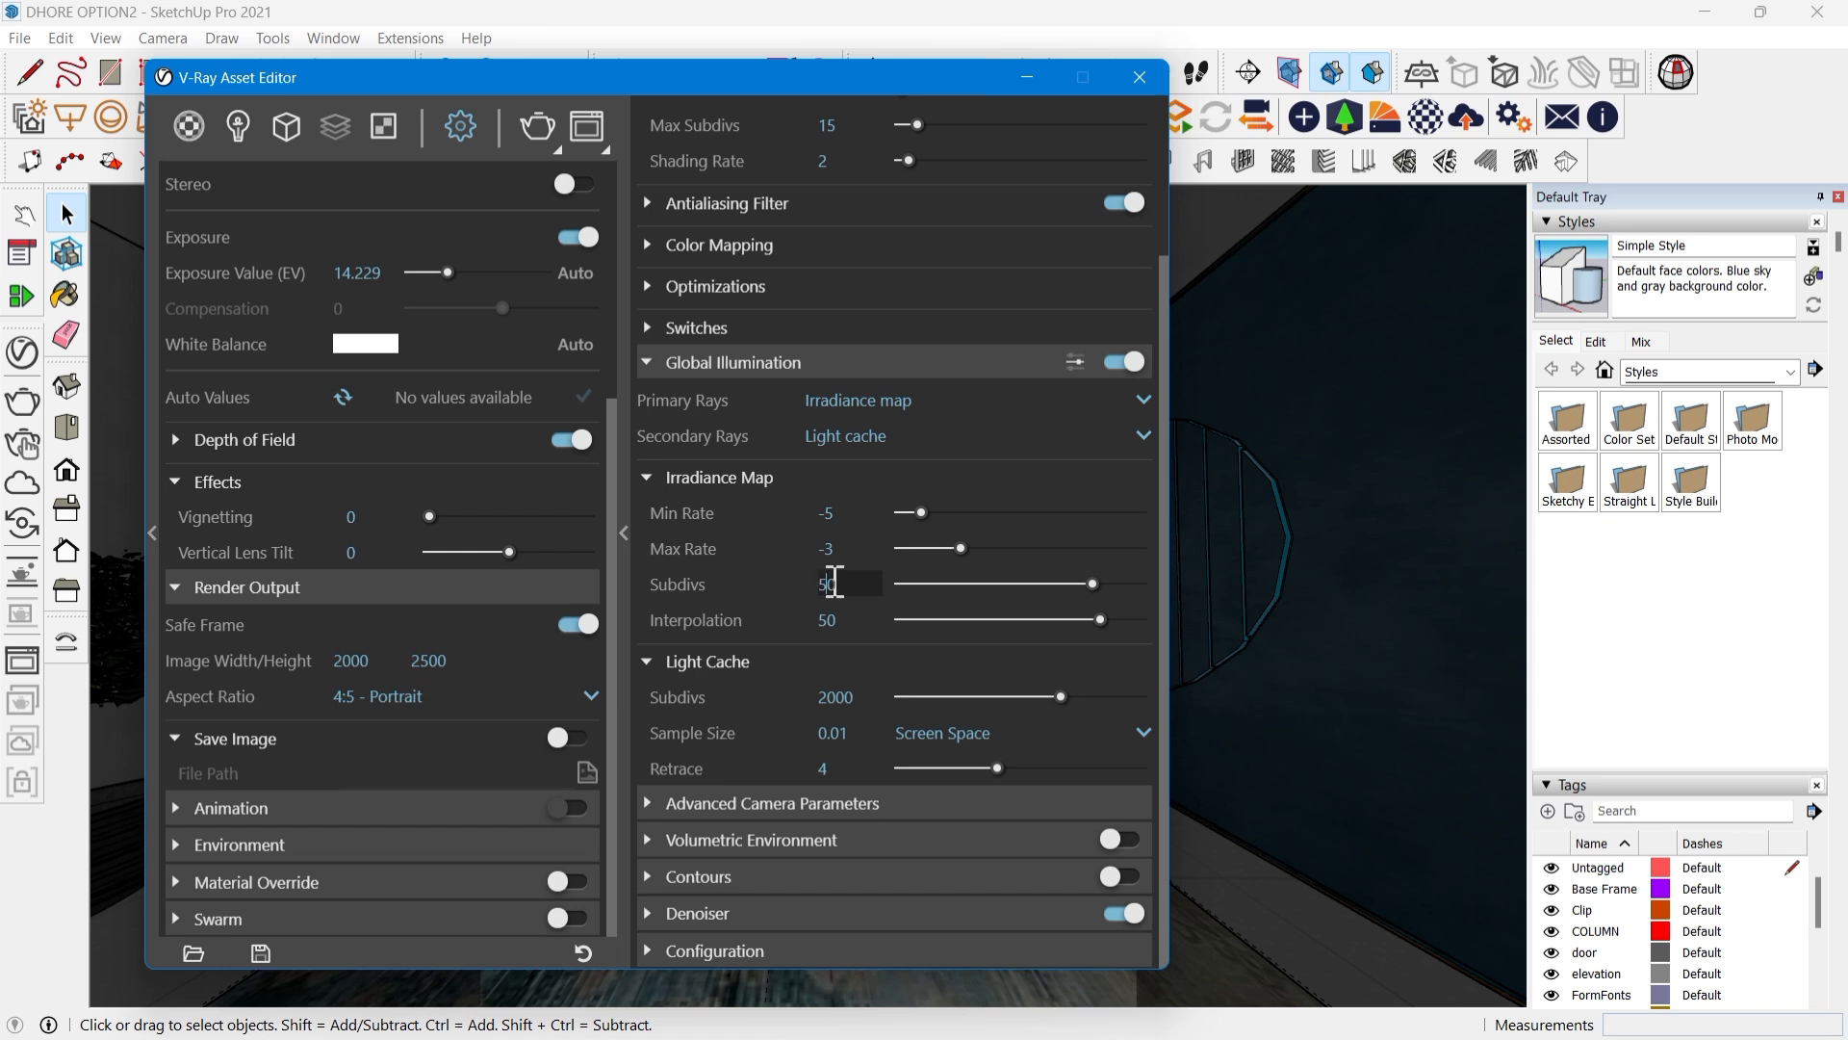
{"action": "type", "text": "50"}
{"action": "key", "text": "Return"}
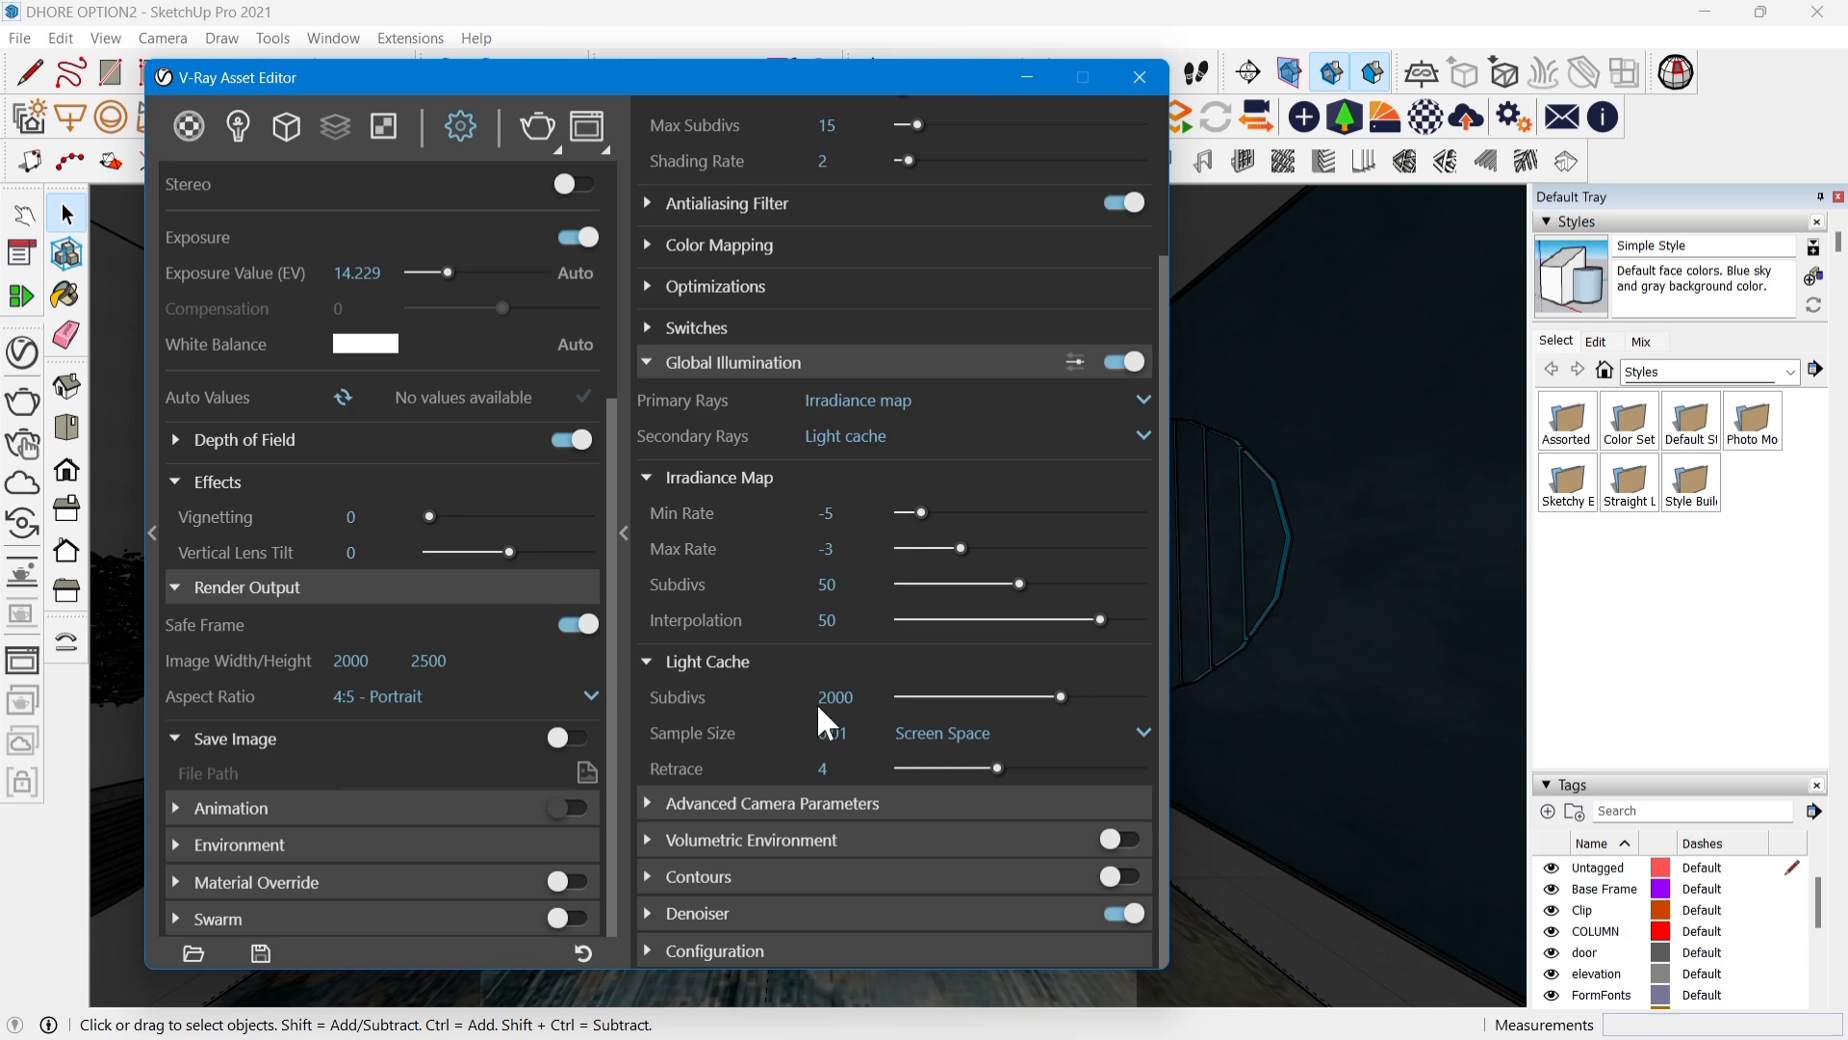
Step: Set the Light Cache subdivisions to 700 and its retrace value to 2
{"action": "double_click", "coordinate": [860, 695]}
{"action": "type", "text": "700"}
{"action": "key", "text": "Return"}
{"action": "left_click", "coordinate": [847, 768]}
{"action": "key", "text": "BackSpace"}
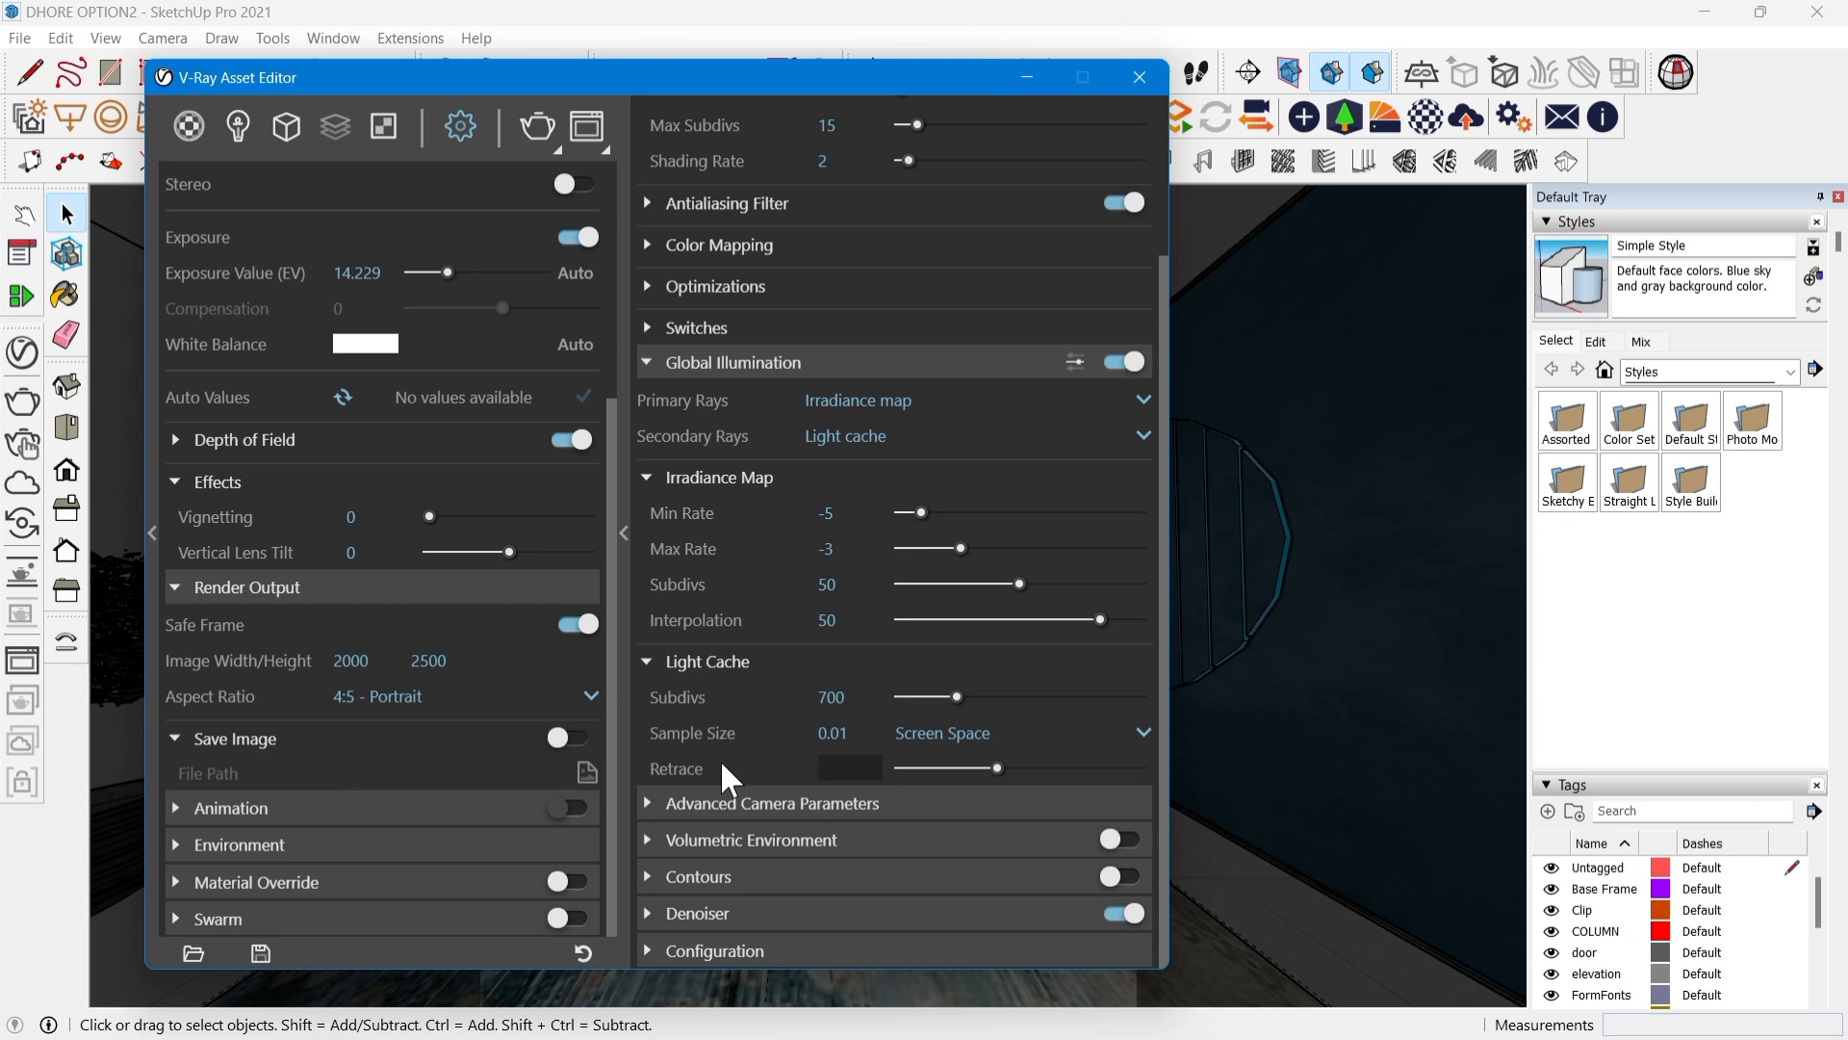
{"action": "type", "text": "2"}
{"action": "key", "text": "Return"}
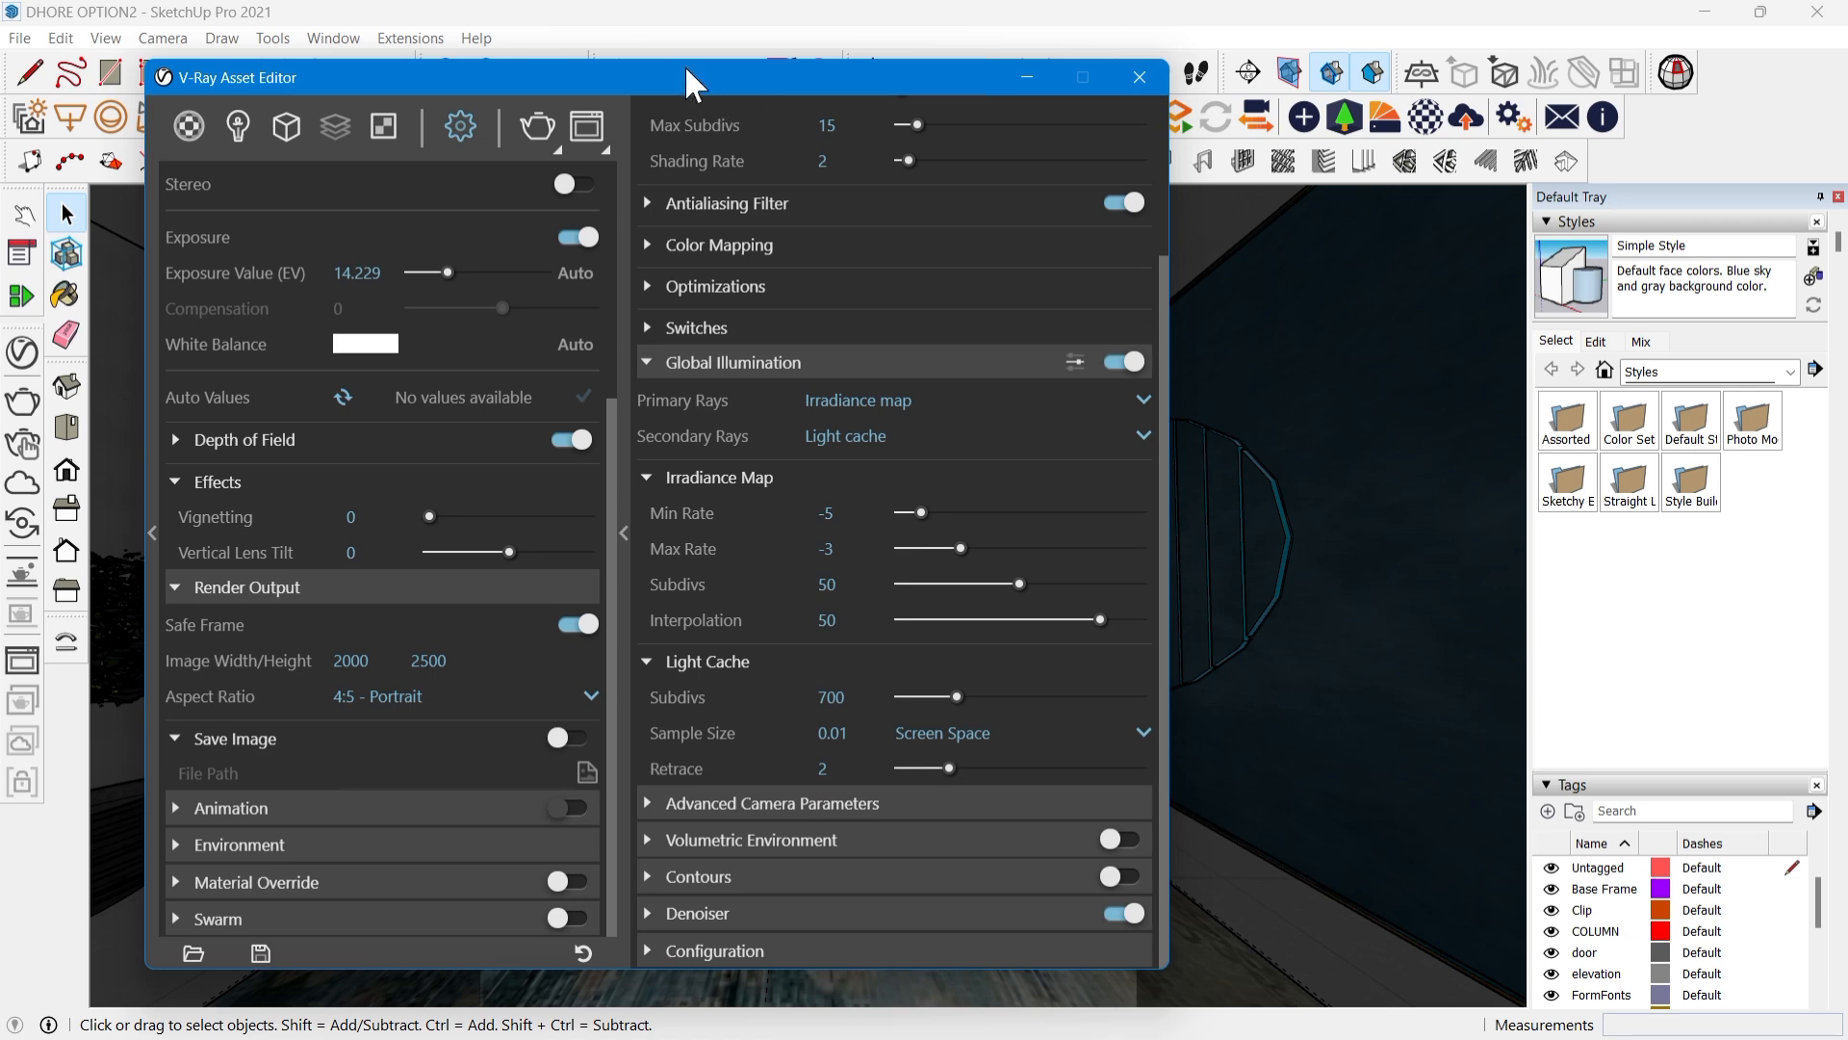
Step: Configure the denoiser to use the V-Ray Denoiser engine with the Mild preset
{"action": "left_click_drag", "start_coordinate": [686, 70], "coordinate": [658, 17]}
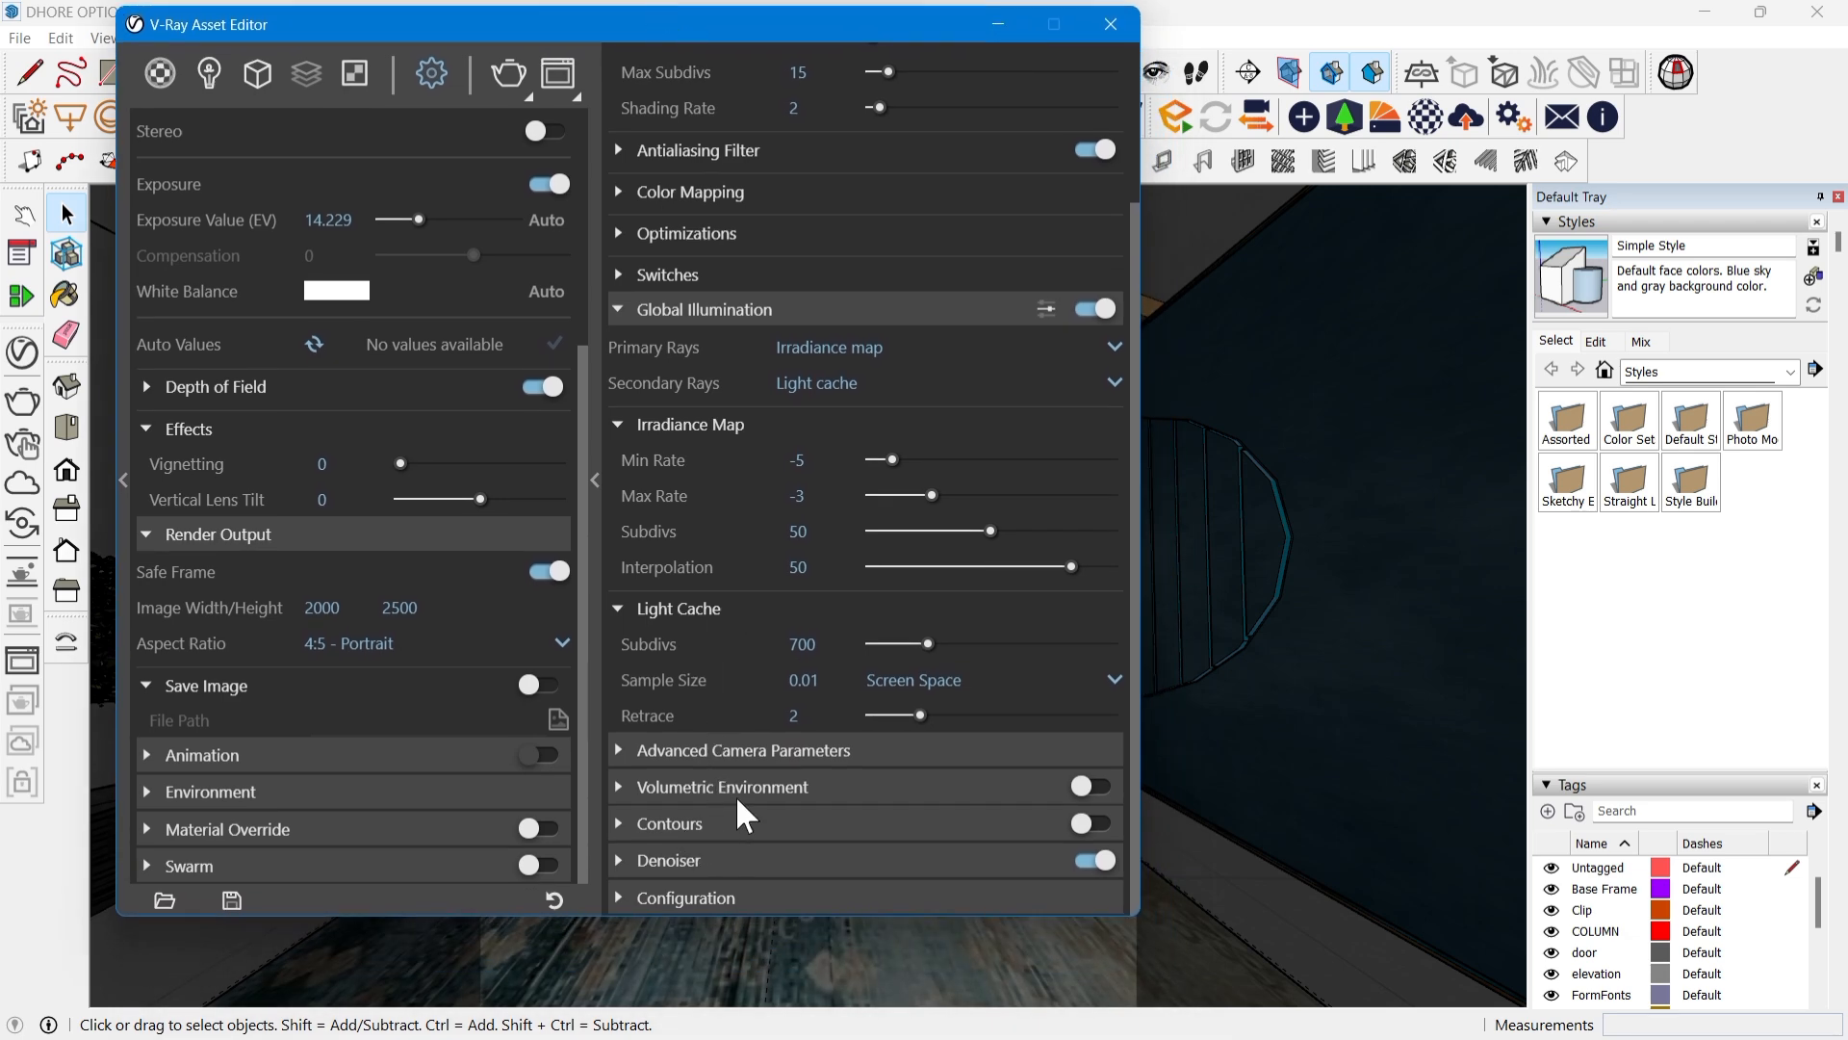
{"action": "left_click", "coordinate": [707, 857]}
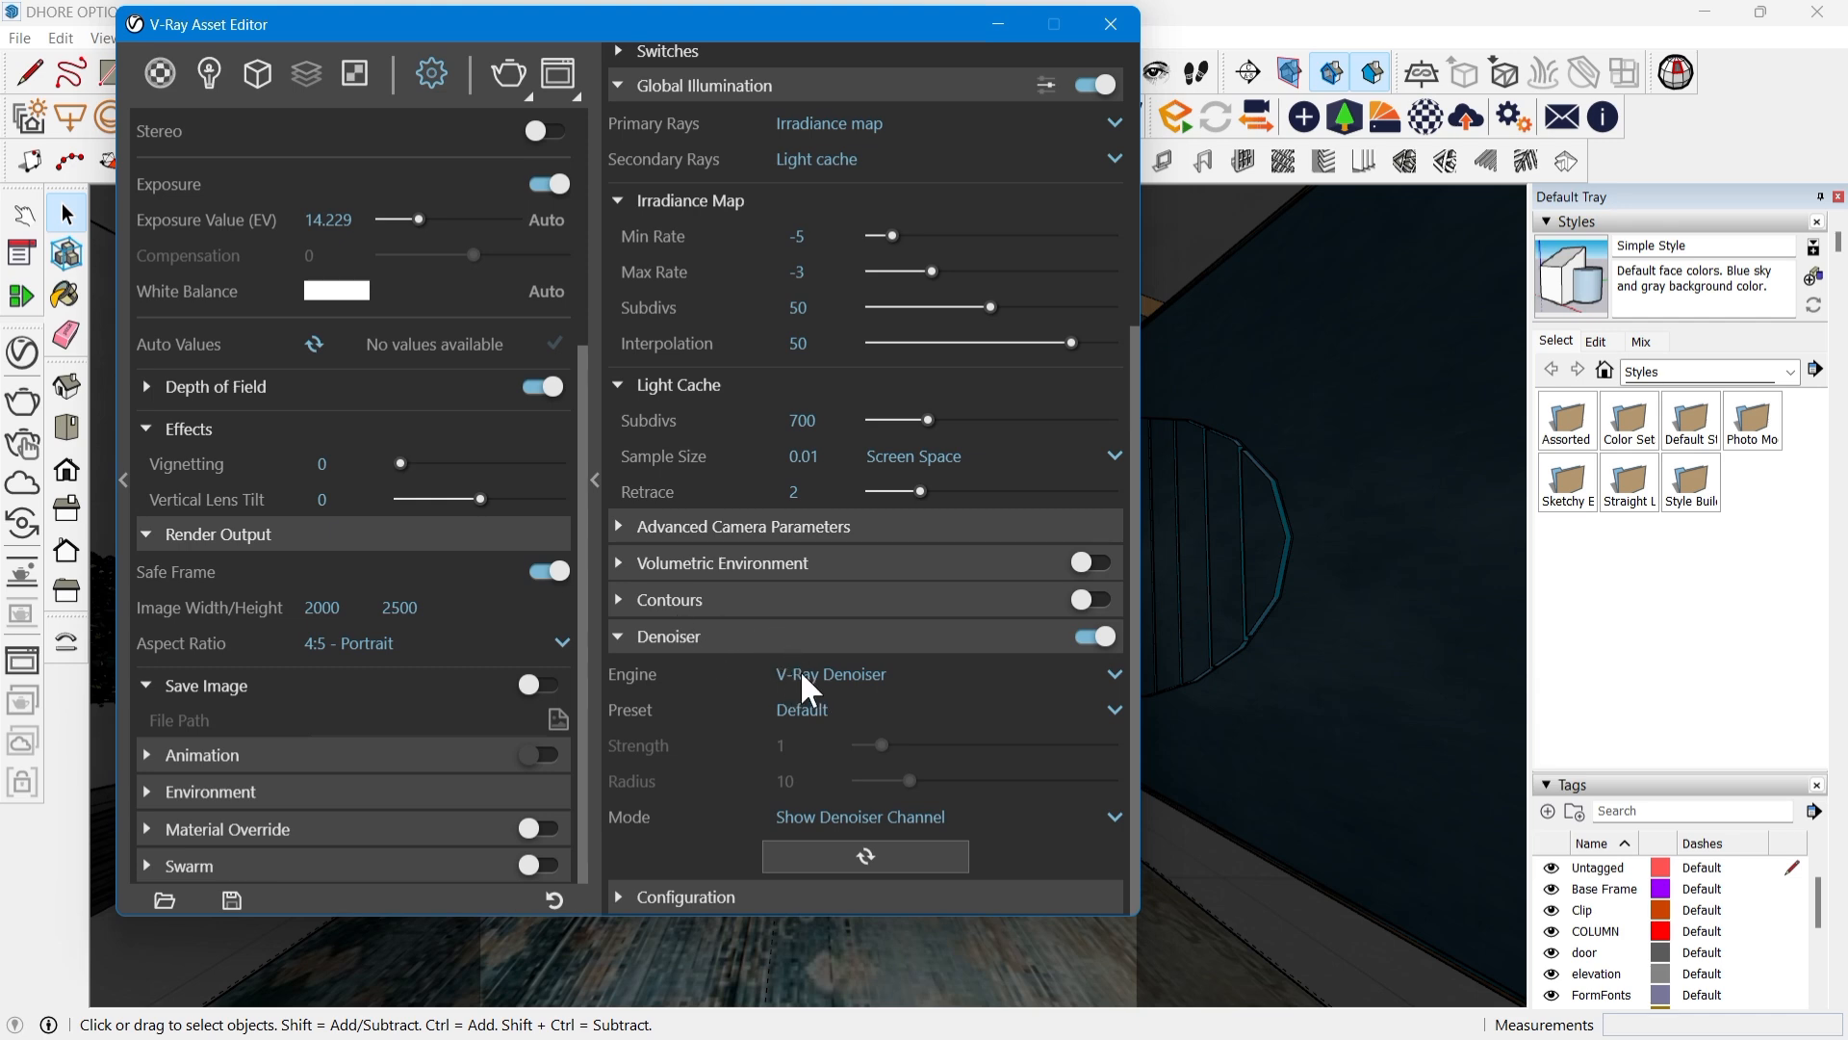
{"action": "left_click", "coordinate": [829, 671]}
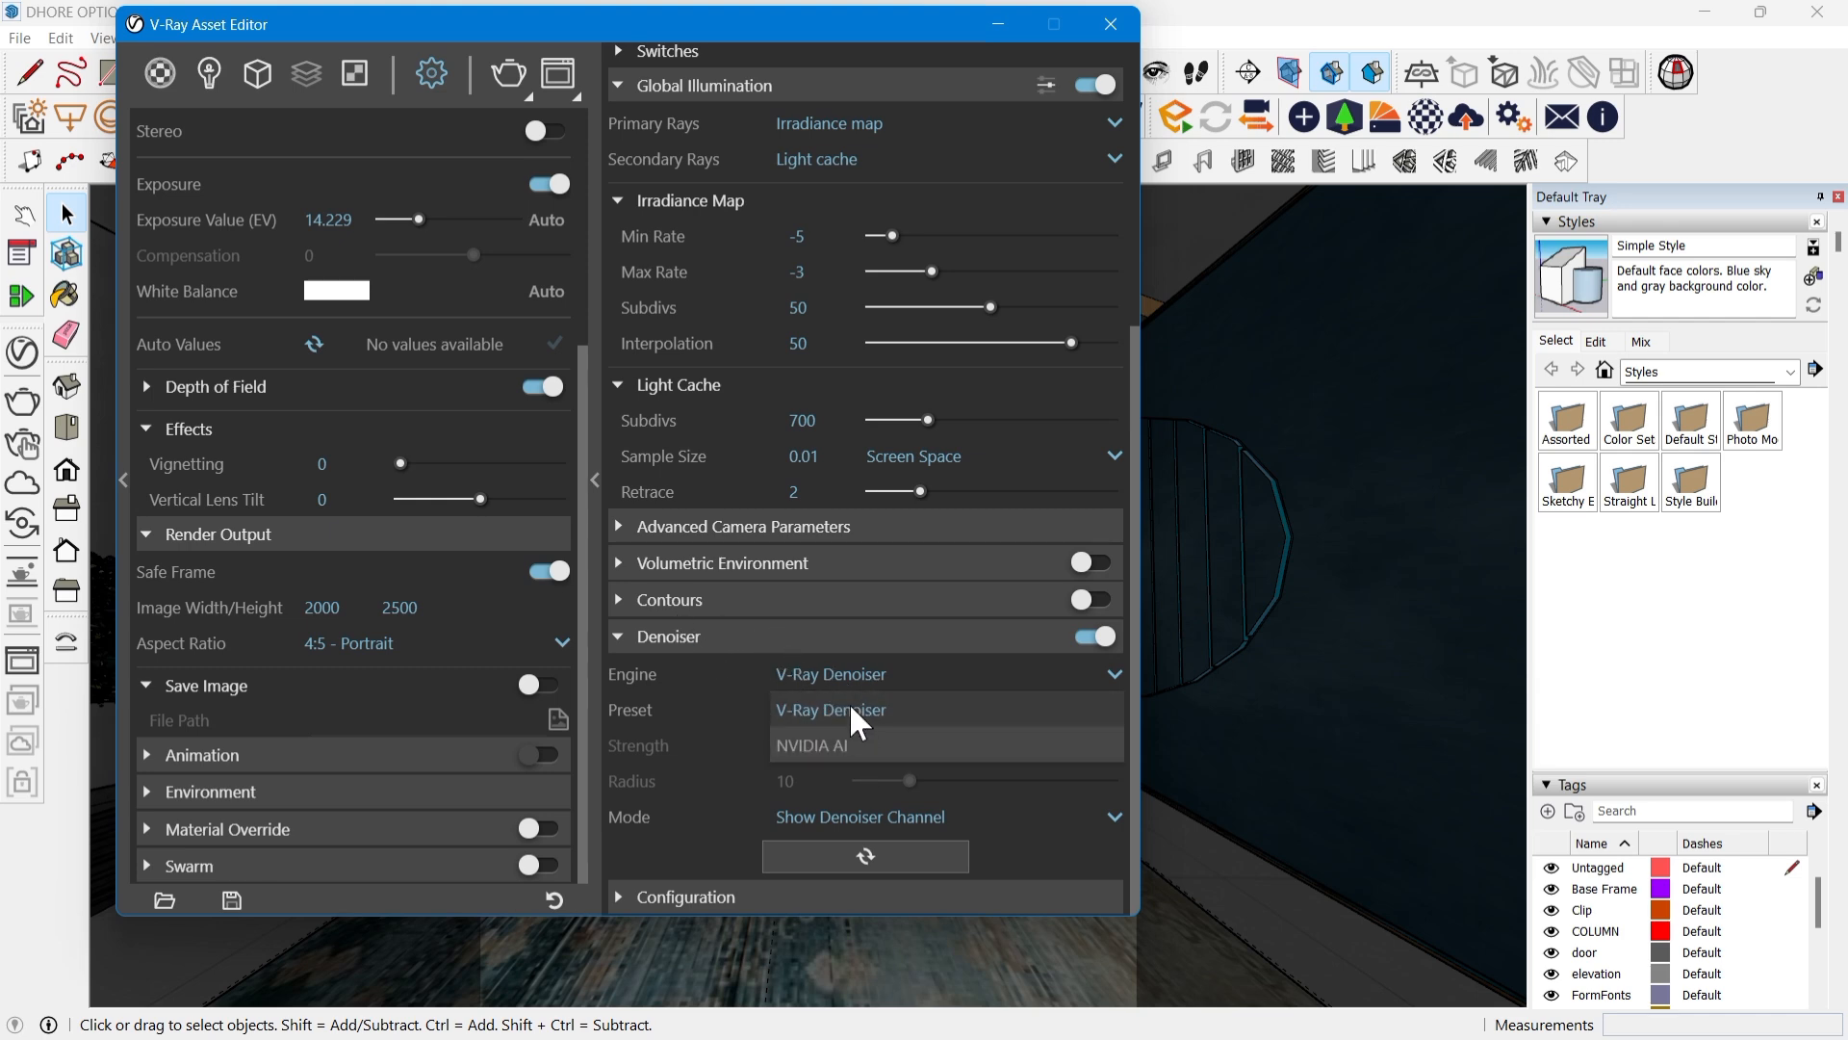
{"action": "left_click", "coordinate": [905, 702]}
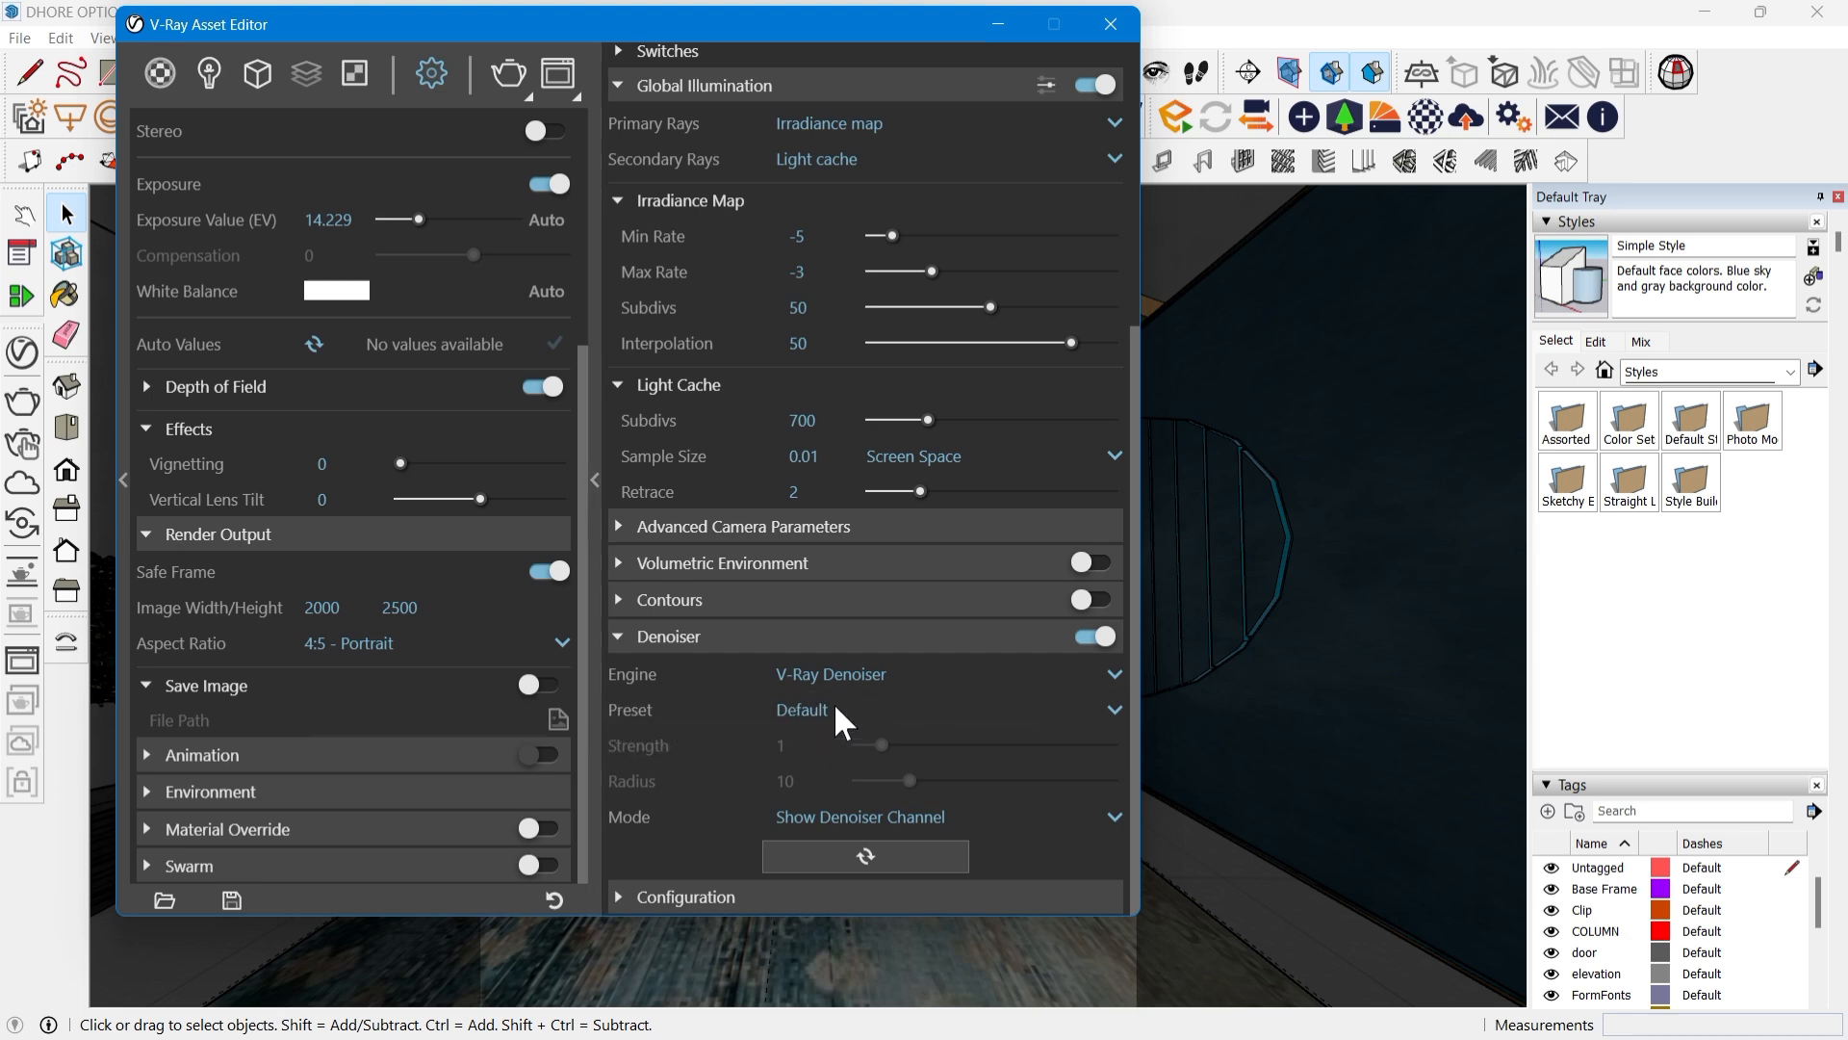
{"action": "left_click", "coordinate": [1098, 713]}
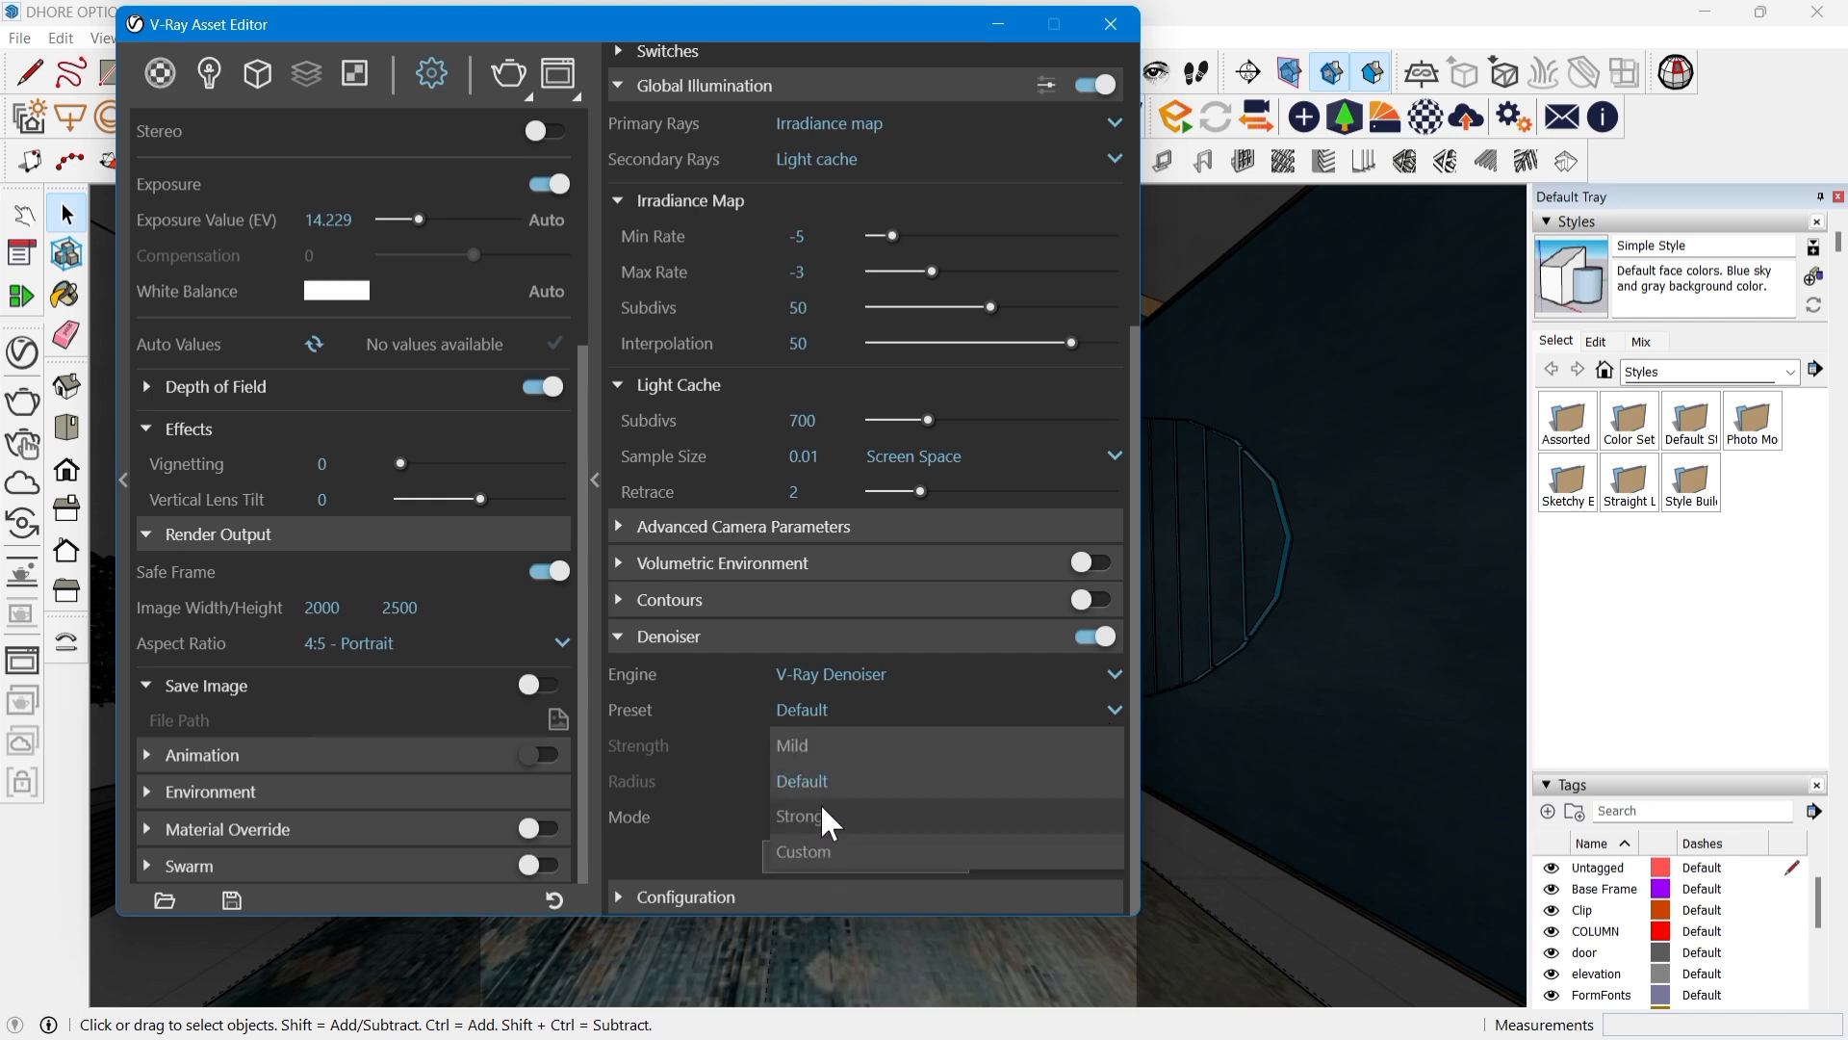
{"action": "left_click", "coordinate": [821, 743]}
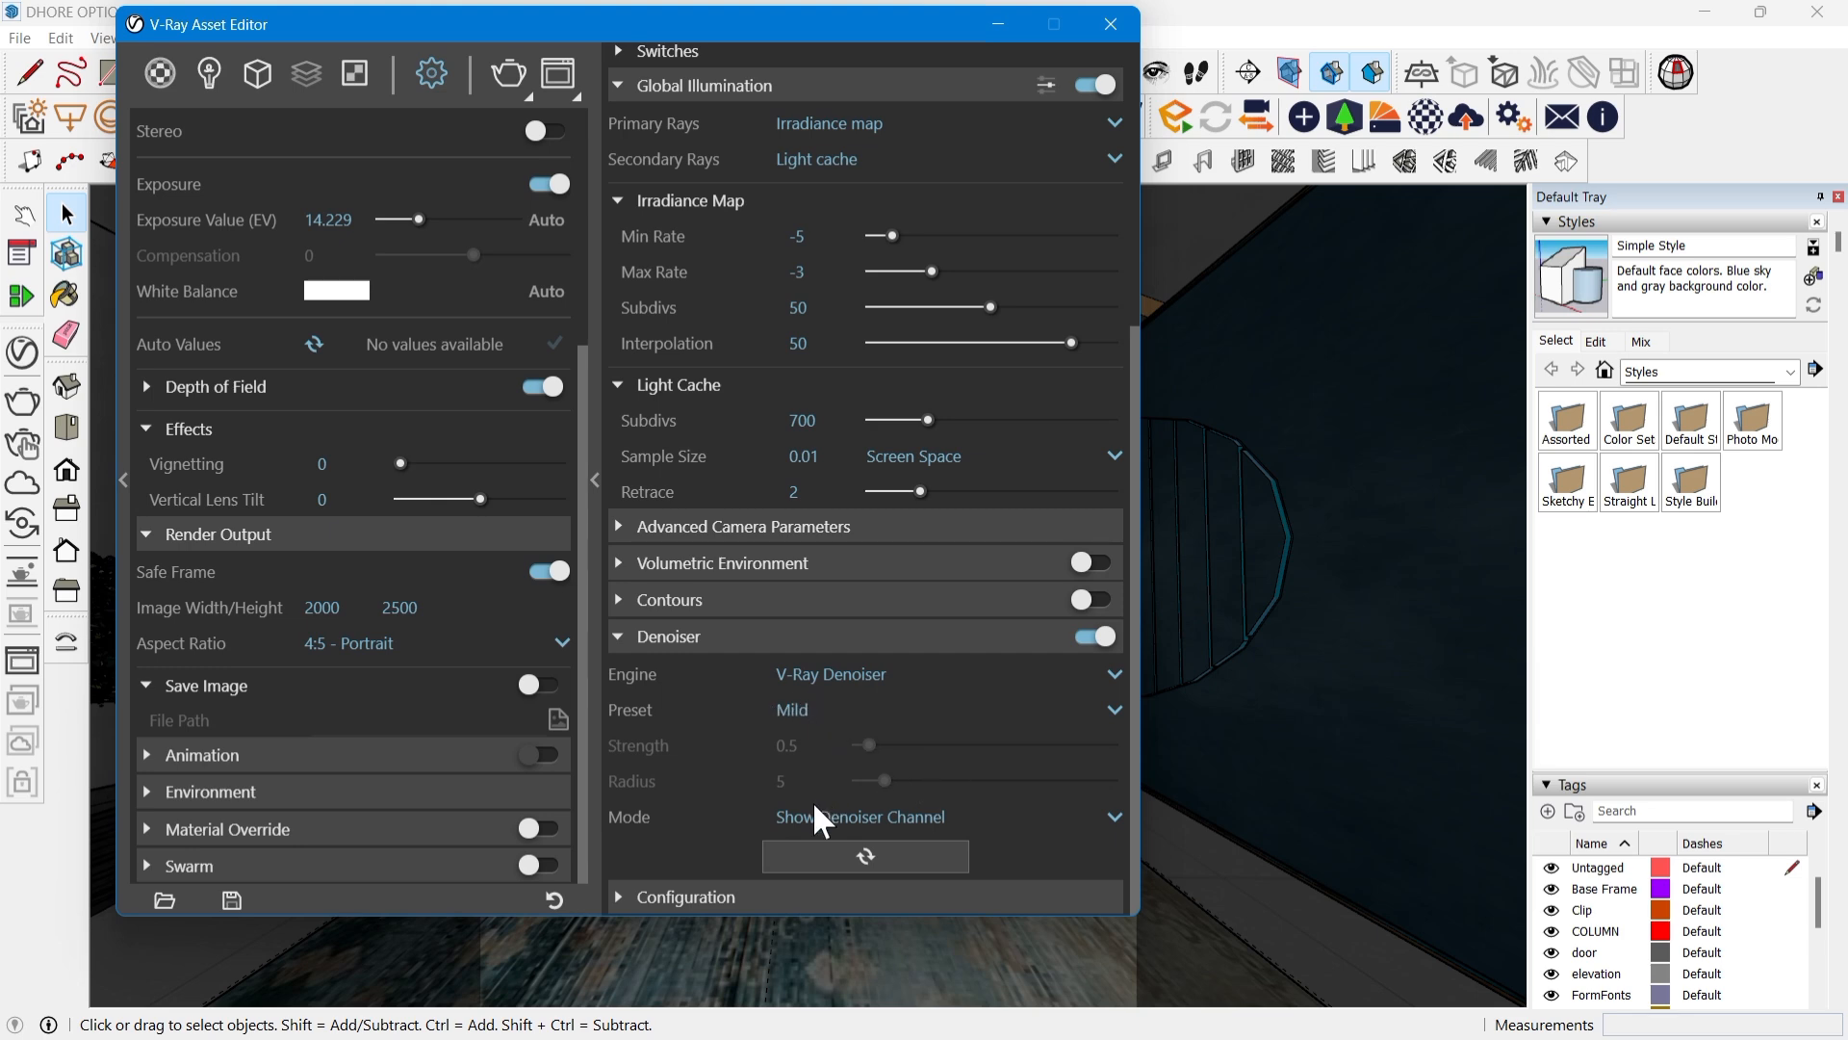
Step: Minimize the V-Ray Asset Editor to uncover the bedroom model
{"action": "scroll", "coordinate": [681, 810], "scroll_direction": "up", "scroll_amount": 5}
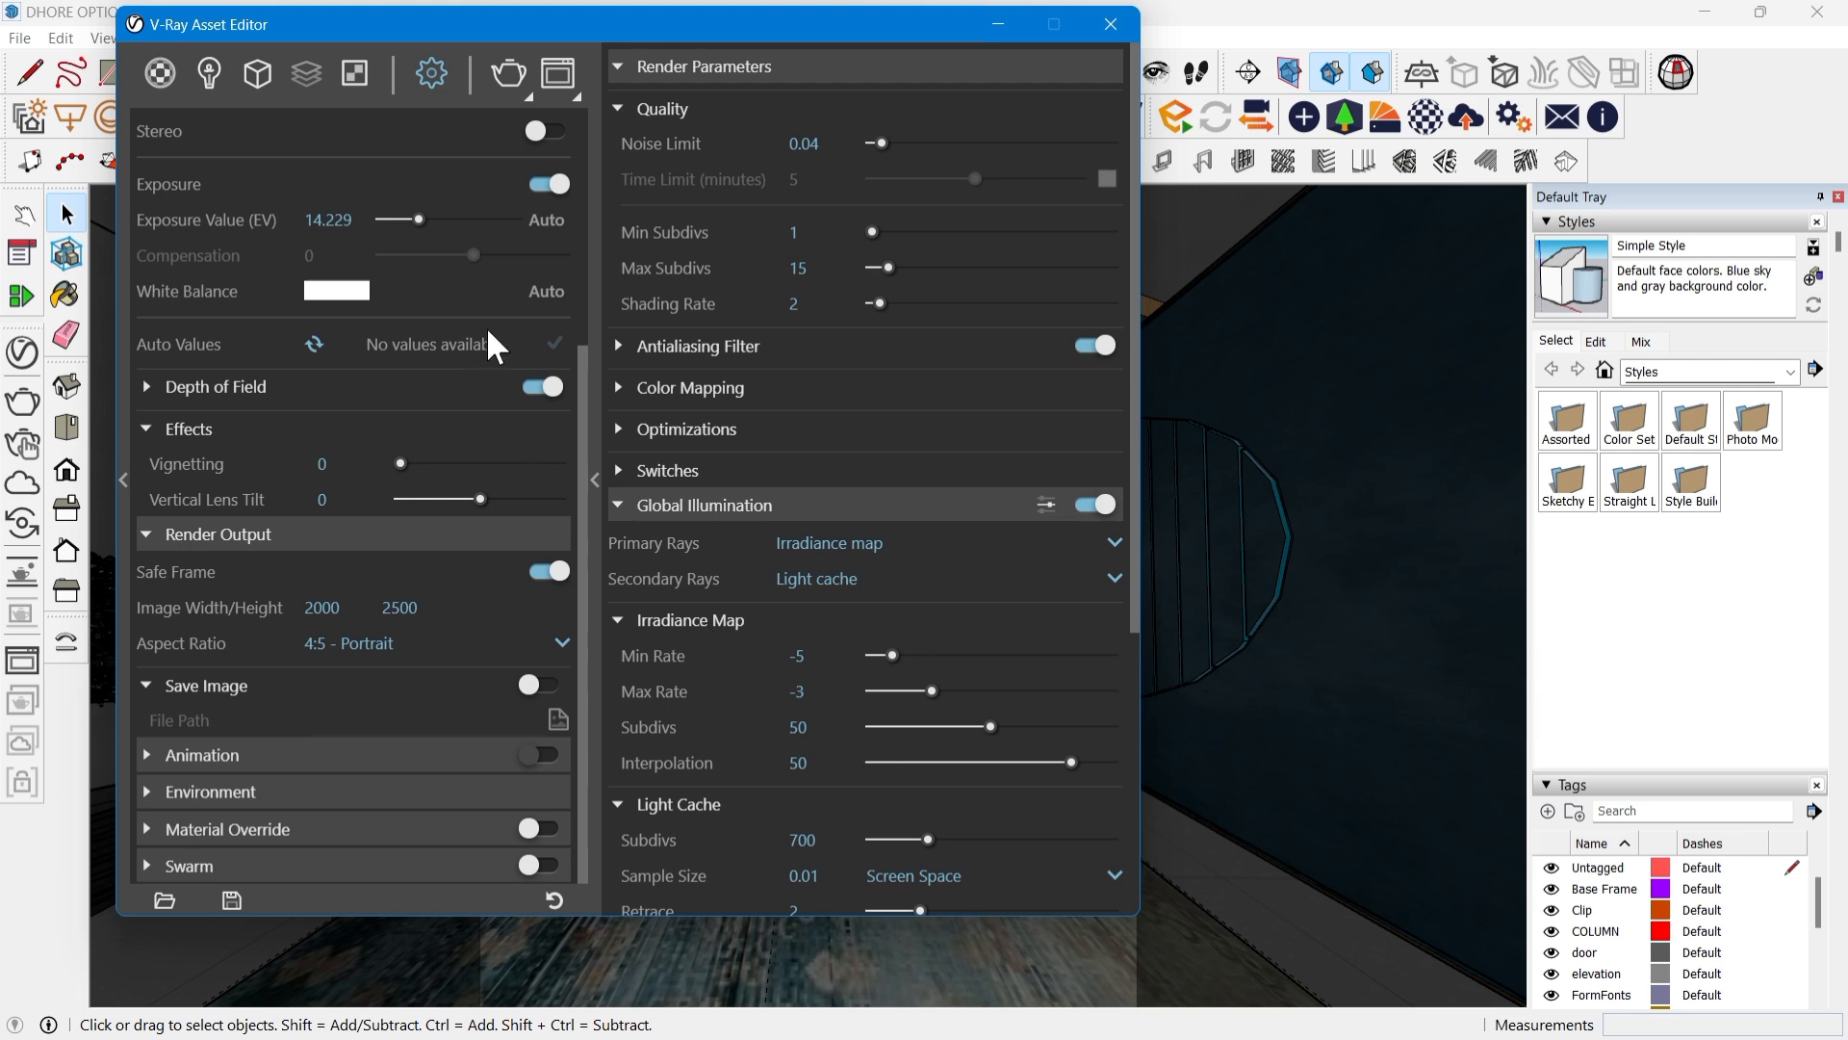
{"action": "mouse_move", "coordinate": [581, 33]}
{"action": "left_mouse_down"}
{"action": "mouse_move", "coordinate": [550, 530]}
{"action": "mouse_move", "coordinate": [611, 543]}
{"action": "left_mouse_up"}
{"action": "left_click", "coordinate": [989, 550]}
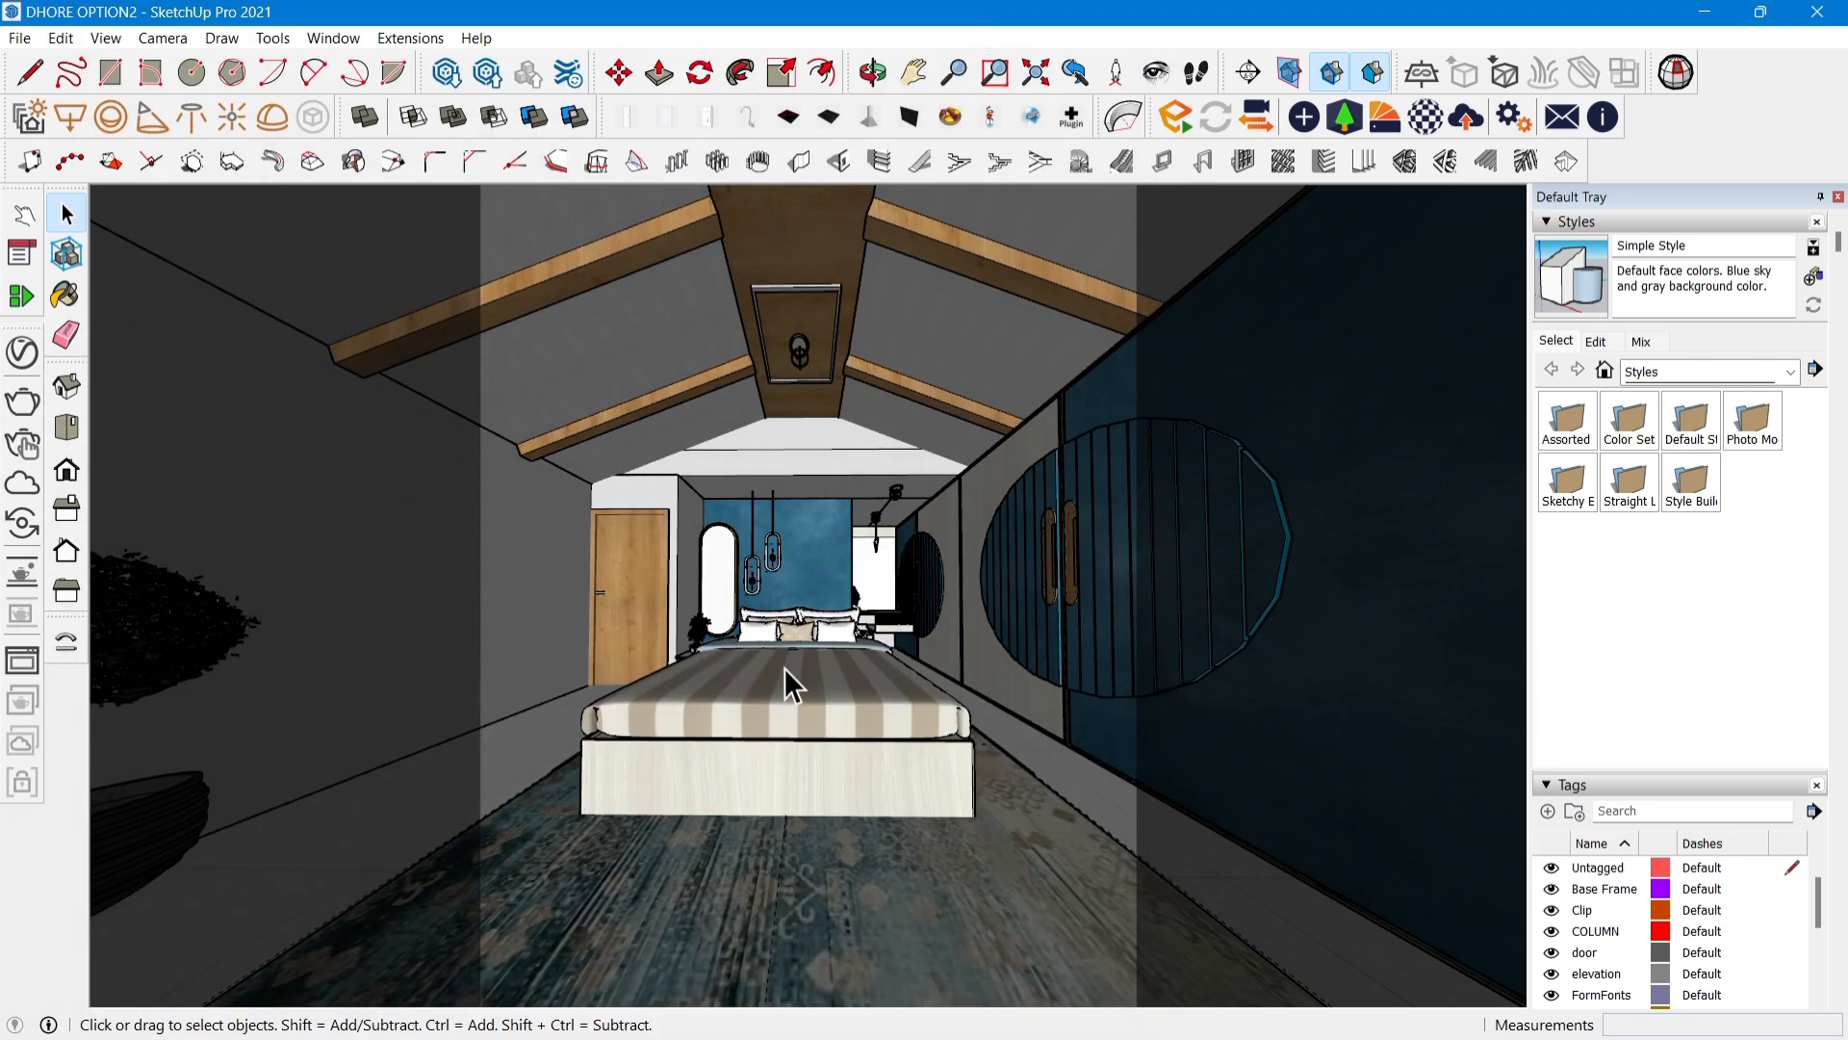
Step: Frame an angled view across the bed towards the headboard wall, mirror and round-patterned wardrobe, and start a non-interactive V-Ray render of it
{"action": "middle_click_drag", "start_coordinate": [799, 535], "coordinate": [781, 572], "text": "shift"}
{"action": "scroll", "coordinate": [825, 712], "scroll_direction": "up", "scroll_amount": 2}
{"action": "middle_click_drag", "start_coordinate": [876, 693], "coordinate": [1133, 689]}
{"action": "key", "text": "space"}
{"action": "middle_click_drag", "start_coordinate": [928, 735], "coordinate": [741, 705]}
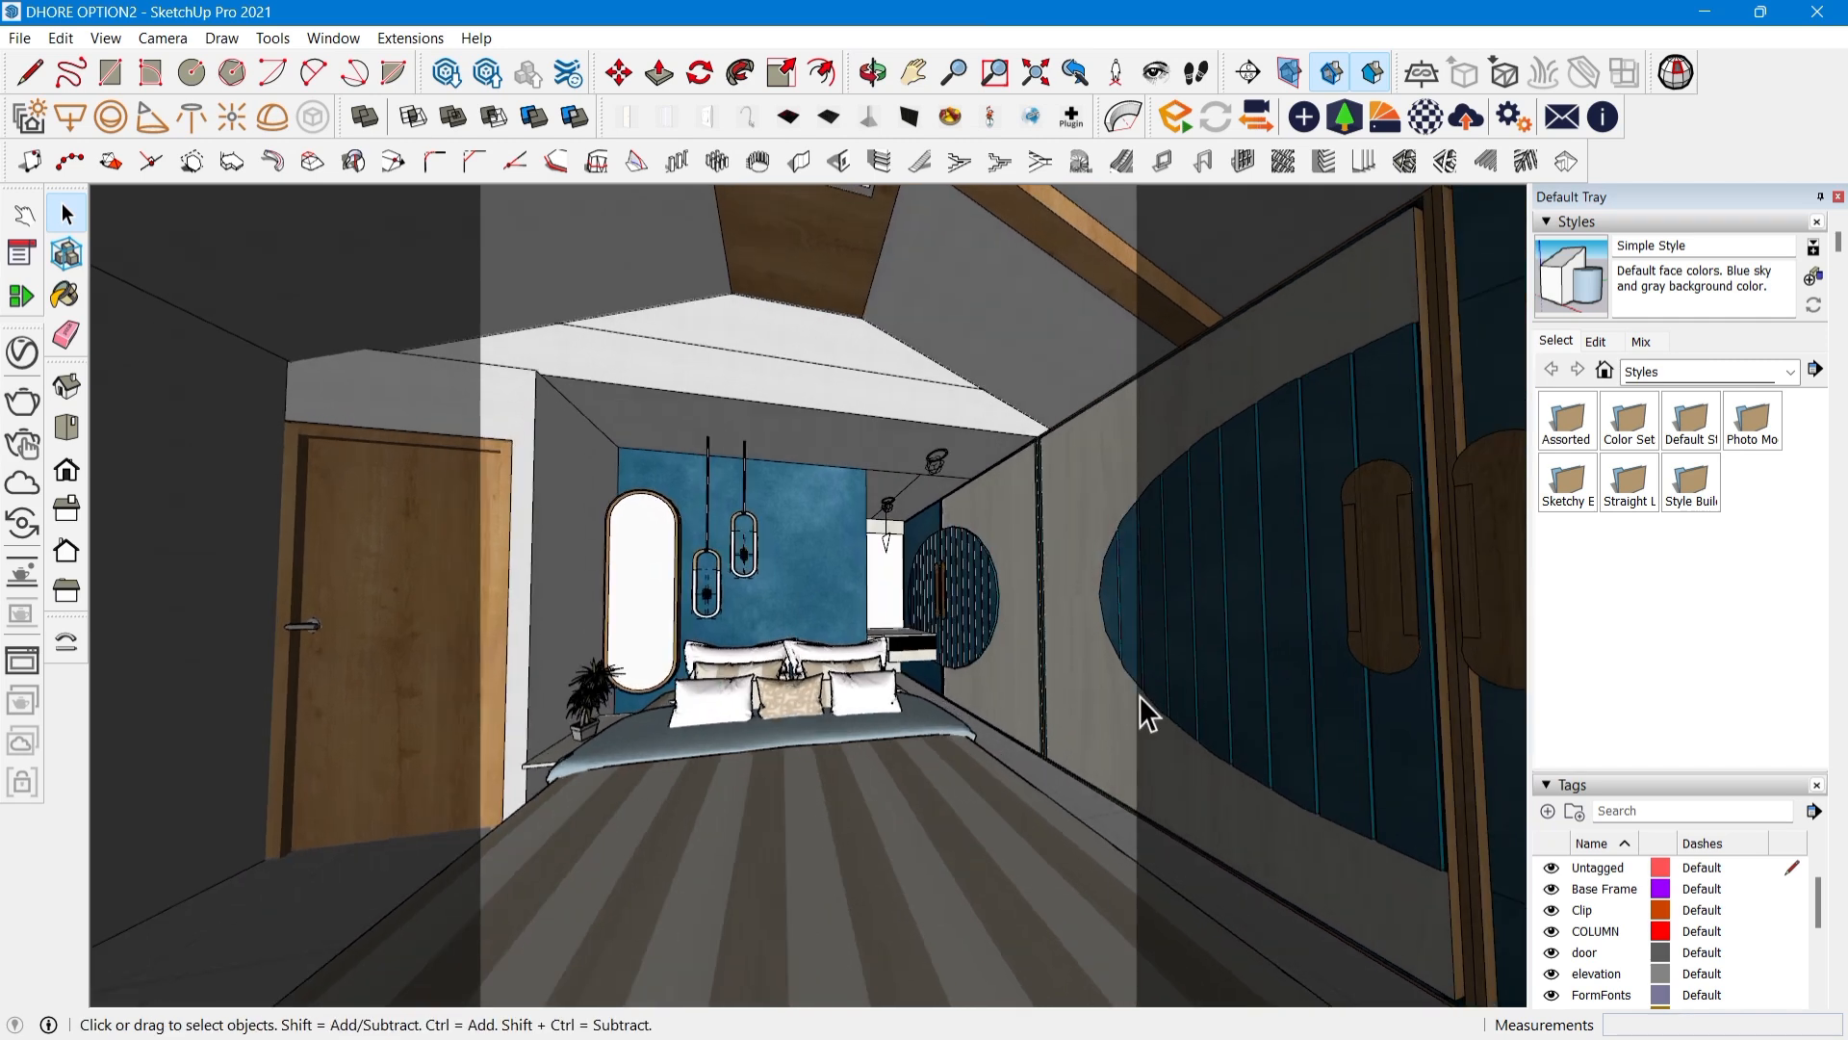
{"action": "scroll", "coordinate": [1139, 709], "scroll_direction": "down", "scroll_amount": 2}
{"action": "middle_click_drag", "start_coordinate": [1068, 701], "coordinate": [1015, 684]}
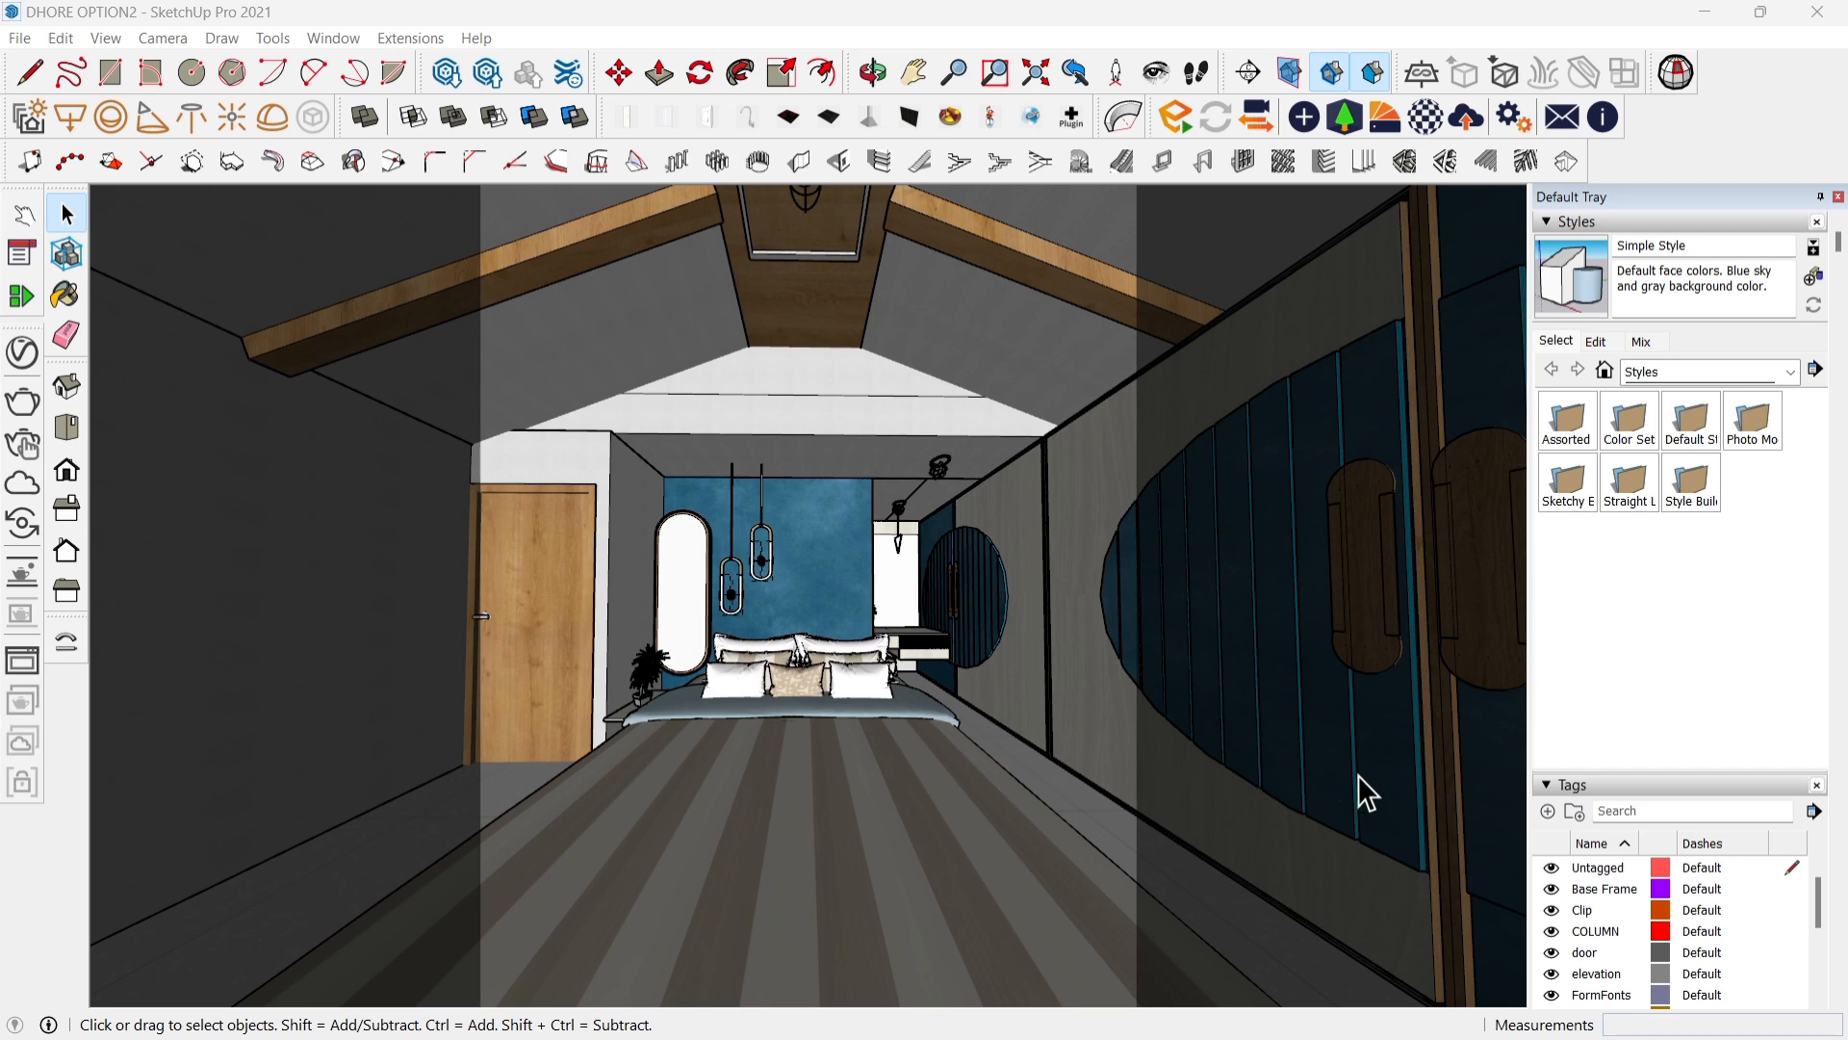
{"action": "left_click", "coordinate": [1367, 752]}
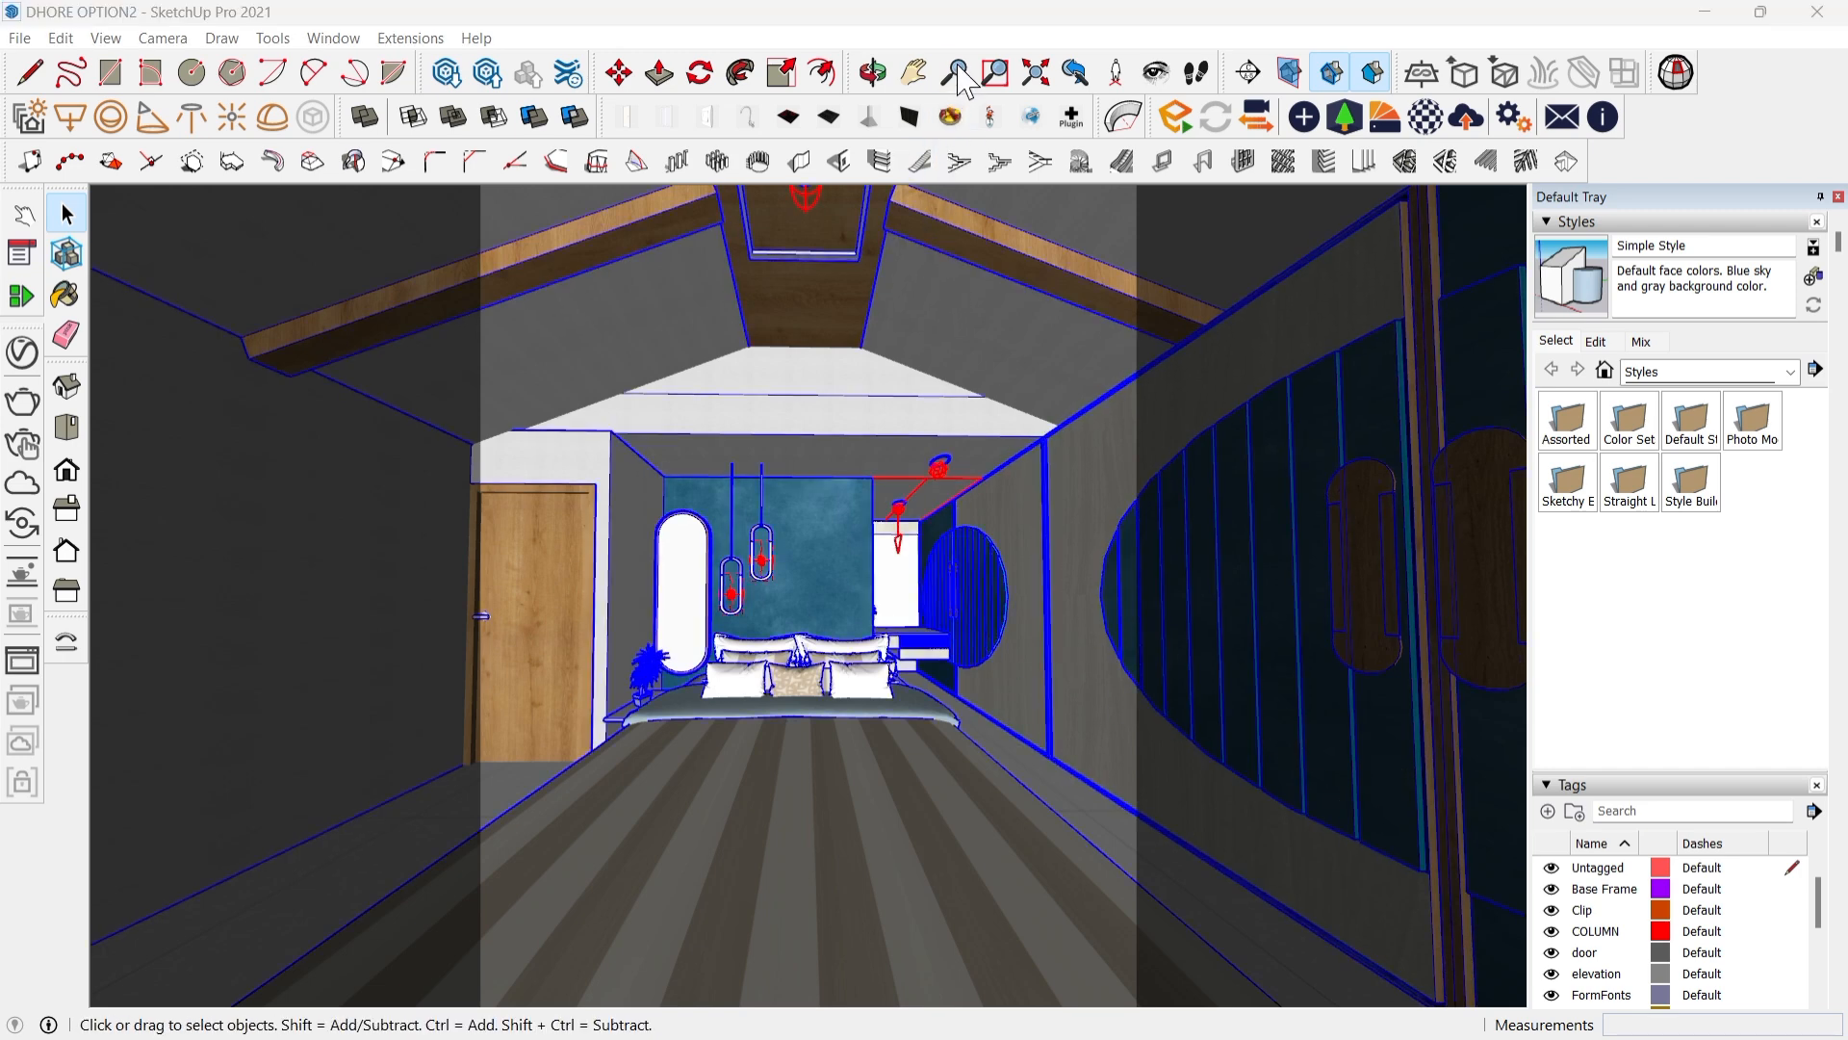
{"action": "scroll", "coordinate": [813, 700], "scroll_direction": "up", "scroll_amount": 1}
{"action": "middle_click_drag", "start_coordinate": [813, 699], "coordinate": [763, 690]}
{"action": "scroll", "coordinate": [763, 686], "scroll_direction": "down", "scroll_amount": 8}
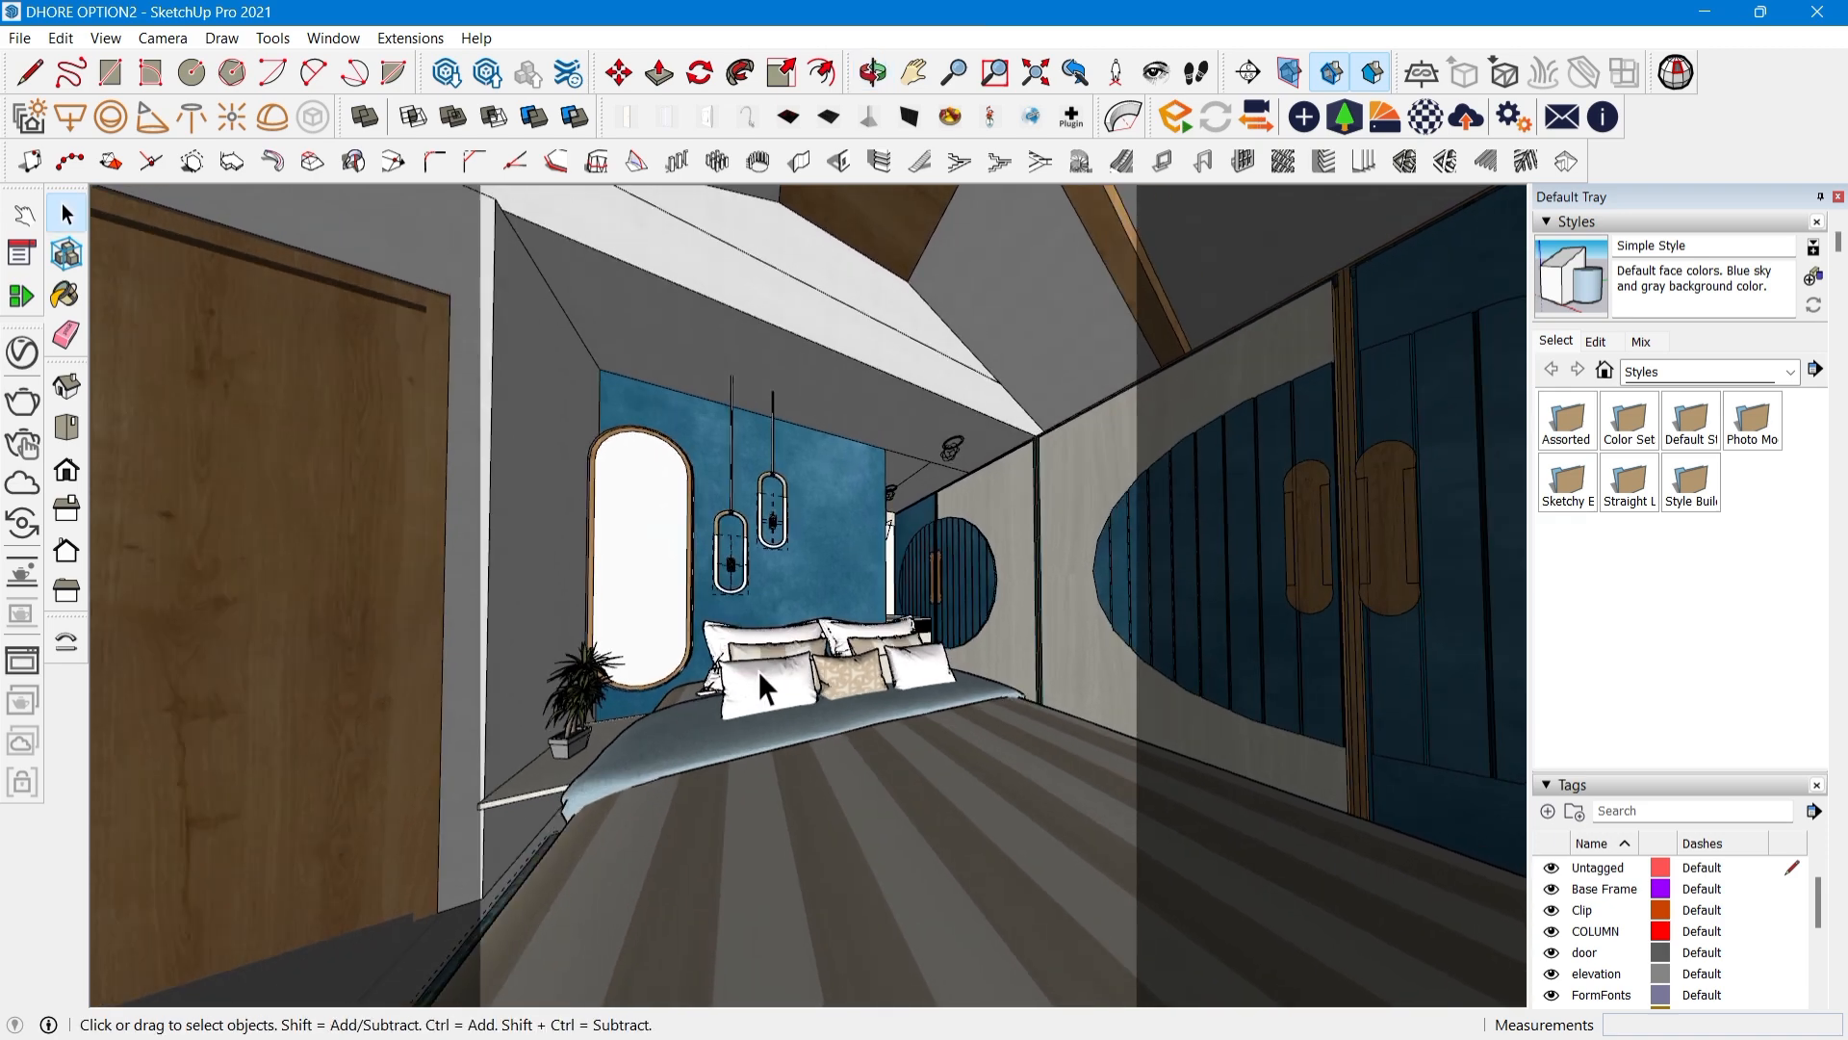
{"action": "mouse_move", "coordinate": [860, 663]}
{"action": "middle_mouse_down"}
{"action": "mouse_move", "coordinate": [855, 624]}
{"action": "mouse_move", "coordinate": [863, 664]}
{"action": "middle_mouse_up"}
{"action": "scroll", "coordinate": [864, 664], "scroll_direction": "up", "scroll_amount": 2}
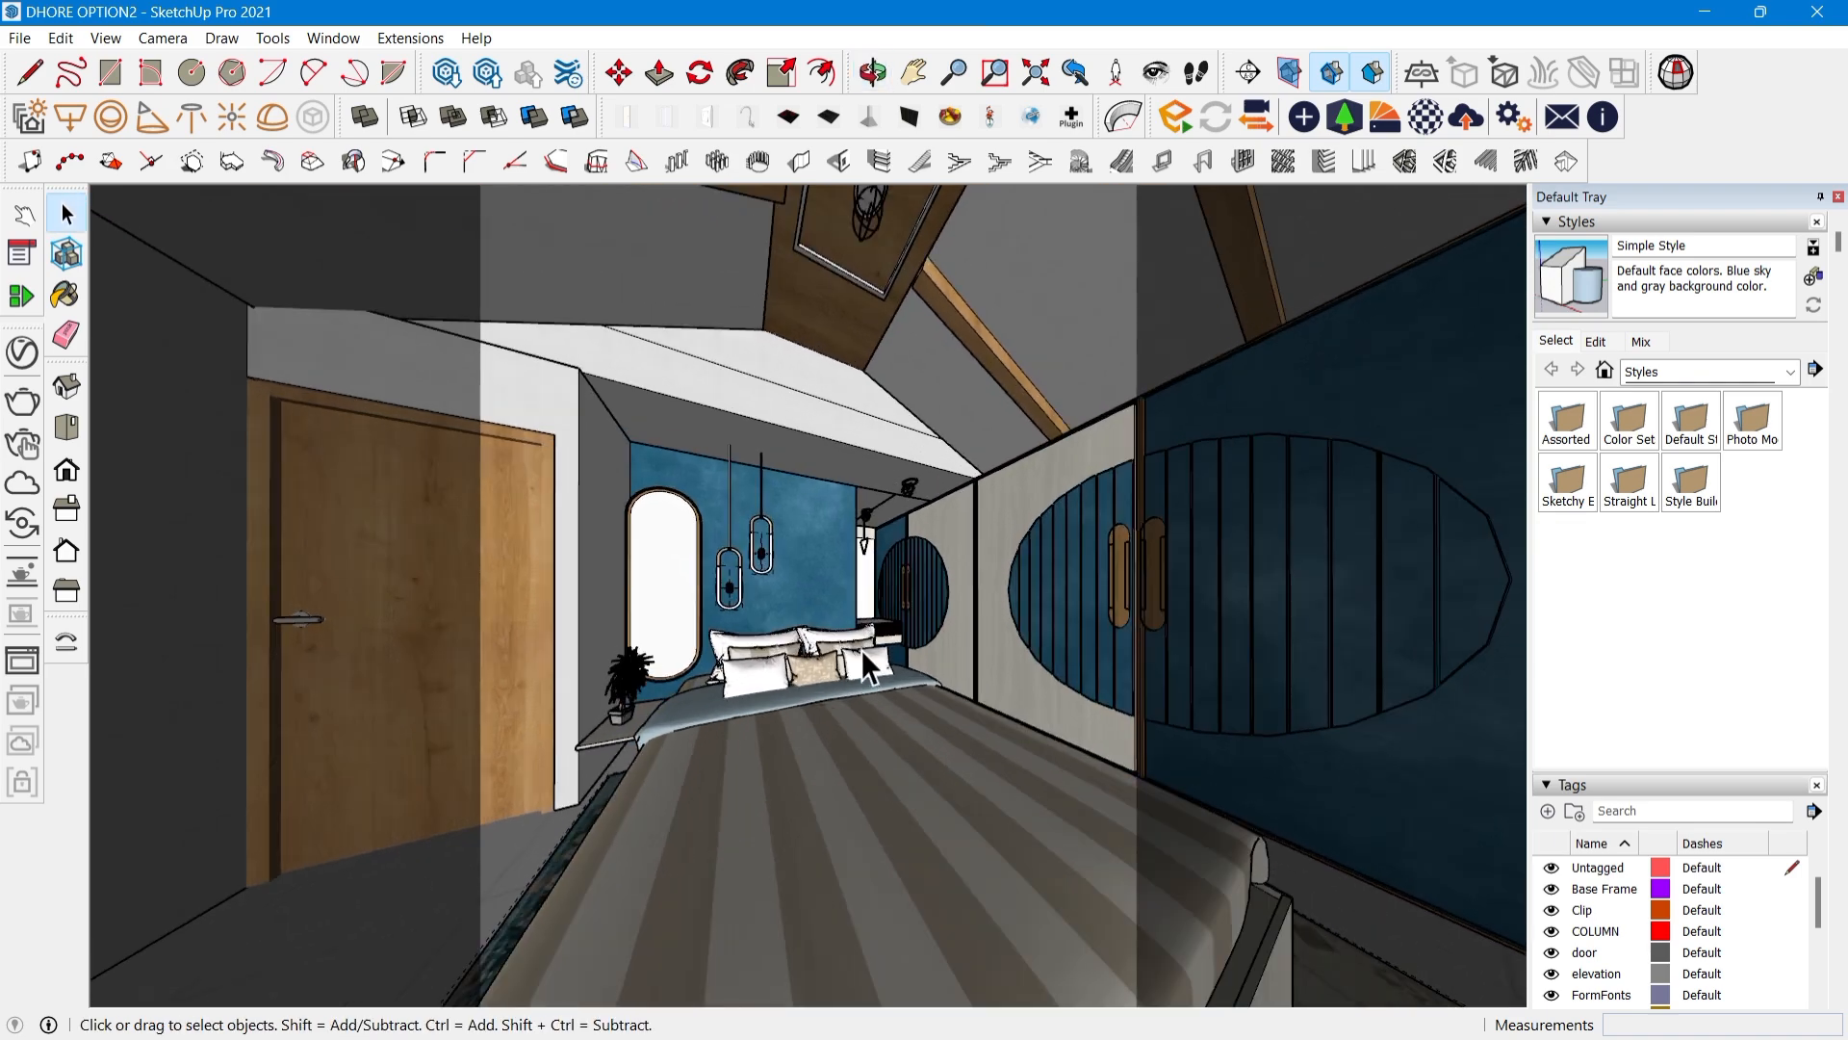
{"action": "scroll", "coordinate": [863, 664], "scroll_direction": "down", "scroll_amount": 3}
{"action": "mouse_move", "coordinate": [864, 664]}
{"action": "middle_mouse_down"}
{"action": "mouse_move", "coordinate": [924, 643]}
{"action": "mouse_move", "coordinate": [885, 641]}
{"action": "middle_mouse_up"}
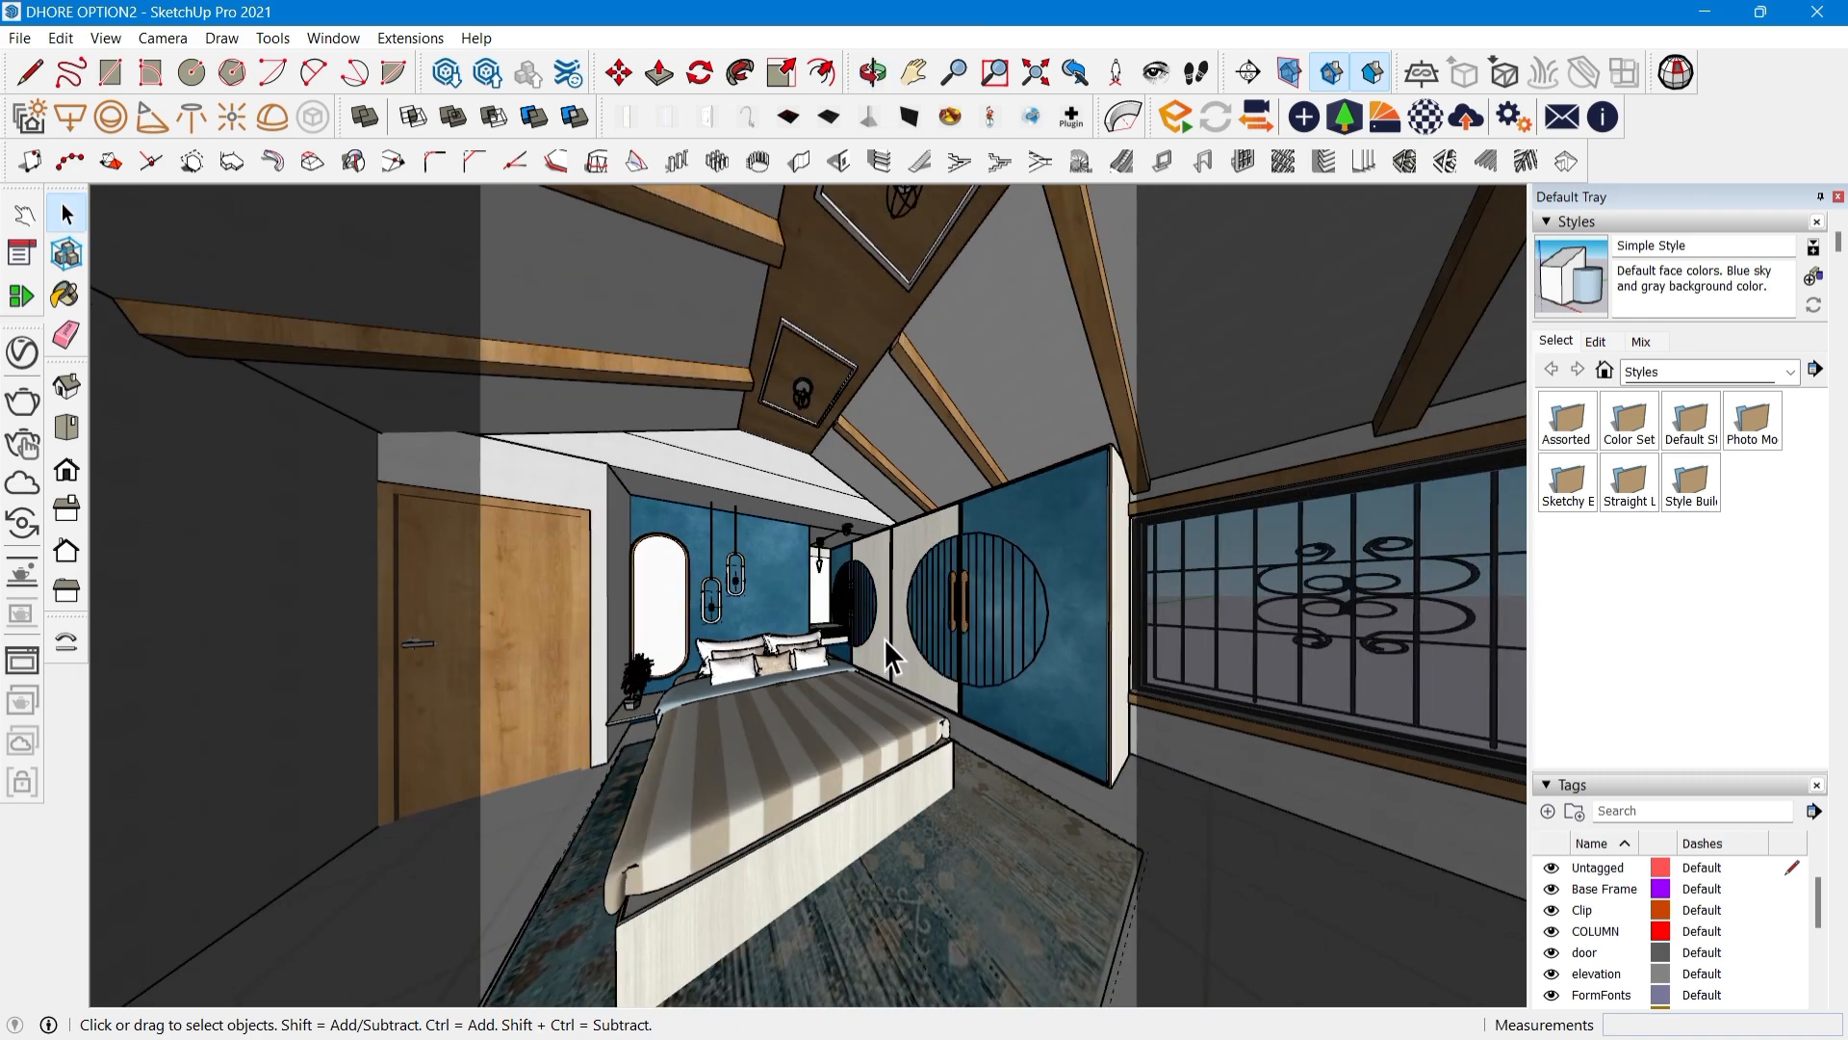
{"action": "scroll", "coordinate": [884, 640], "scroll_direction": "up", "scroll_amount": 3}
{"action": "scroll", "coordinate": [862, 647], "scroll_direction": "up", "scroll_amount": 3}
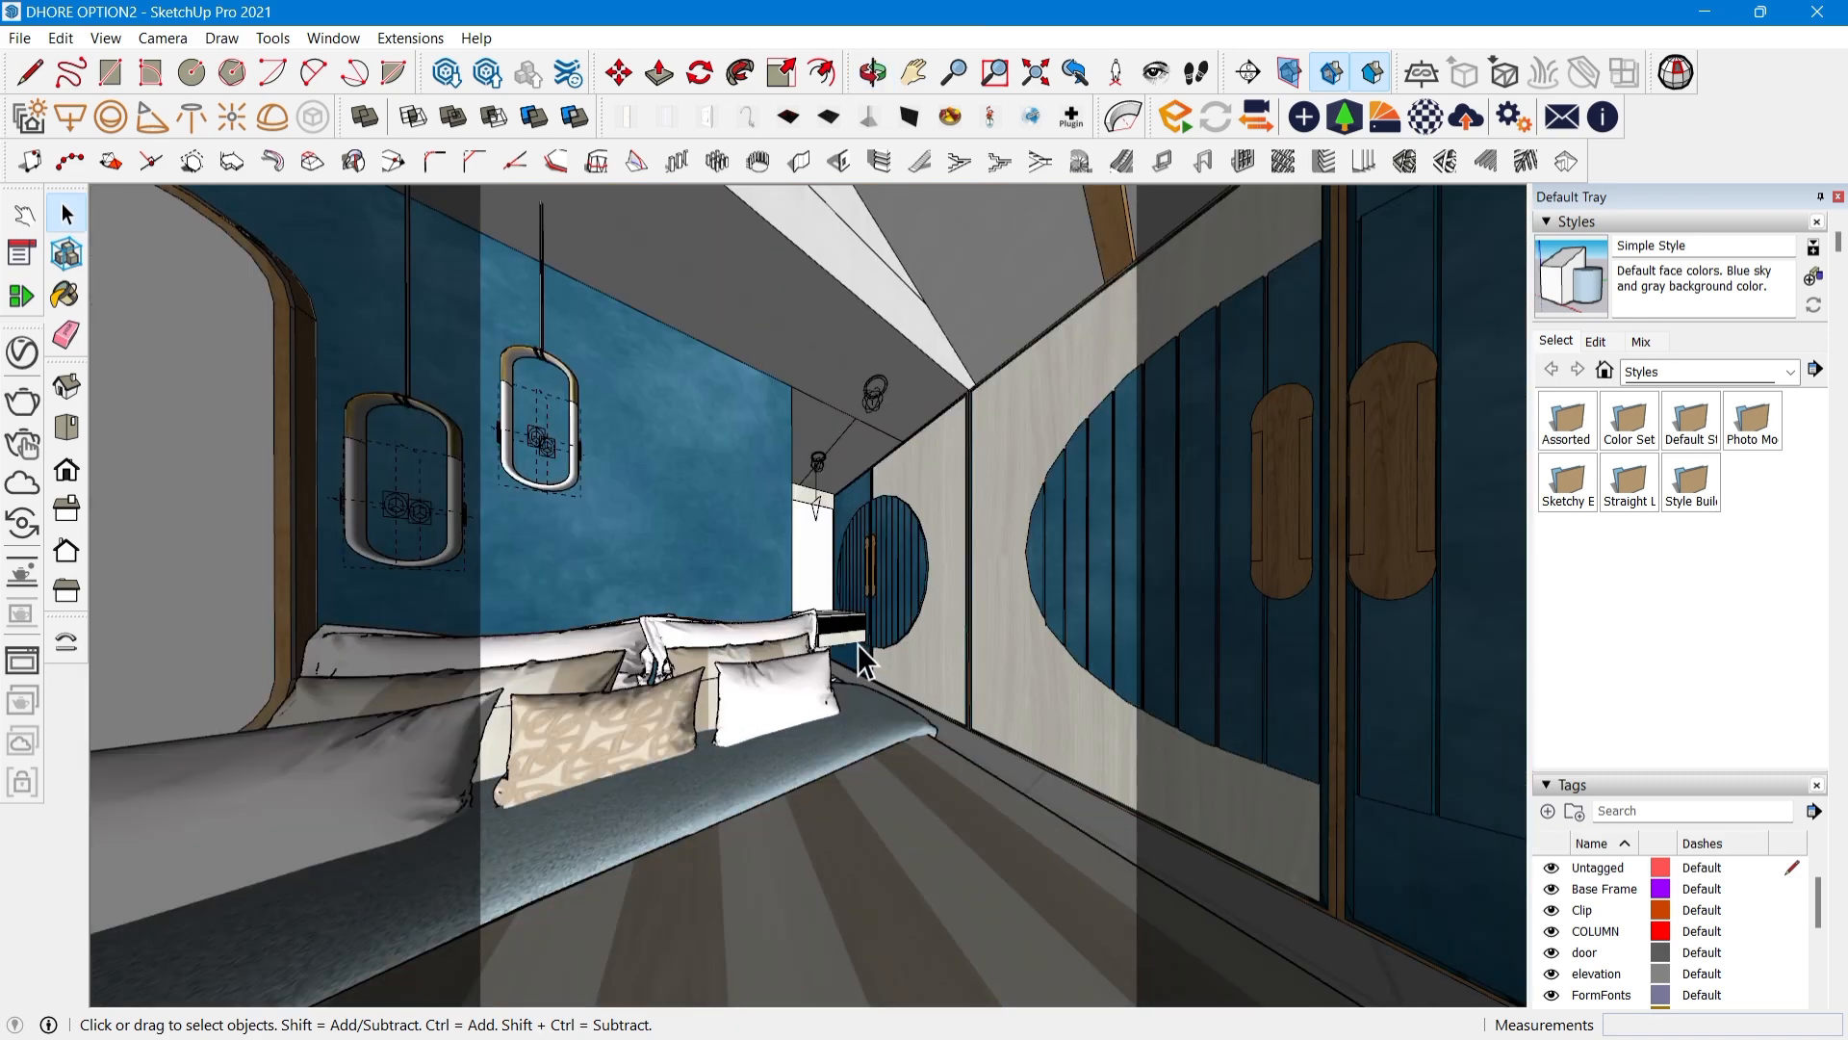
{"action": "scroll", "coordinate": [856, 643], "scroll_direction": "down", "scroll_amount": 2}
{"action": "mouse_move", "coordinate": [859, 659]}
{"action": "middle_mouse_down"}
{"action": "mouse_move", "coordinate": [827, 657]}
{"action": "mouse_move", "coordinate": [867, 623]}
{"action": "middle_mouse_up"}
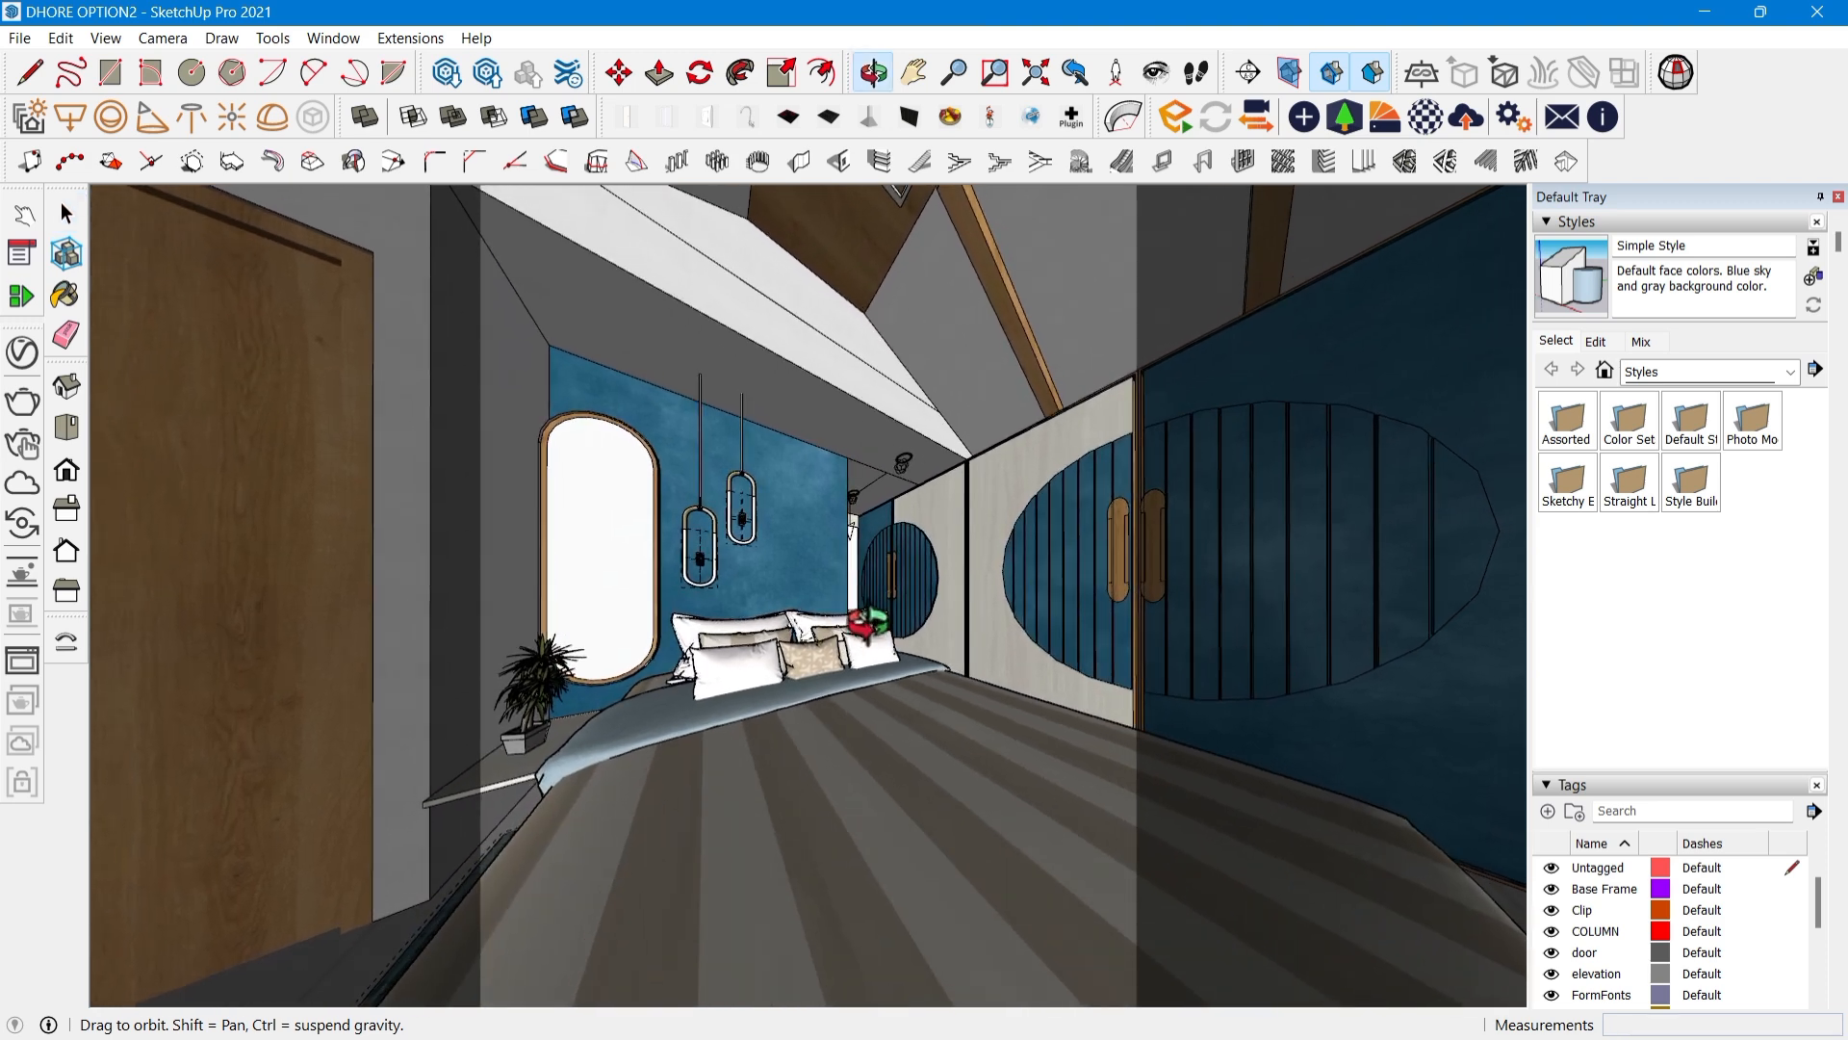
{"action": "scroll", "coordinate": [816, 614], "scroll_direction": "down", "scroll_amount": 1}
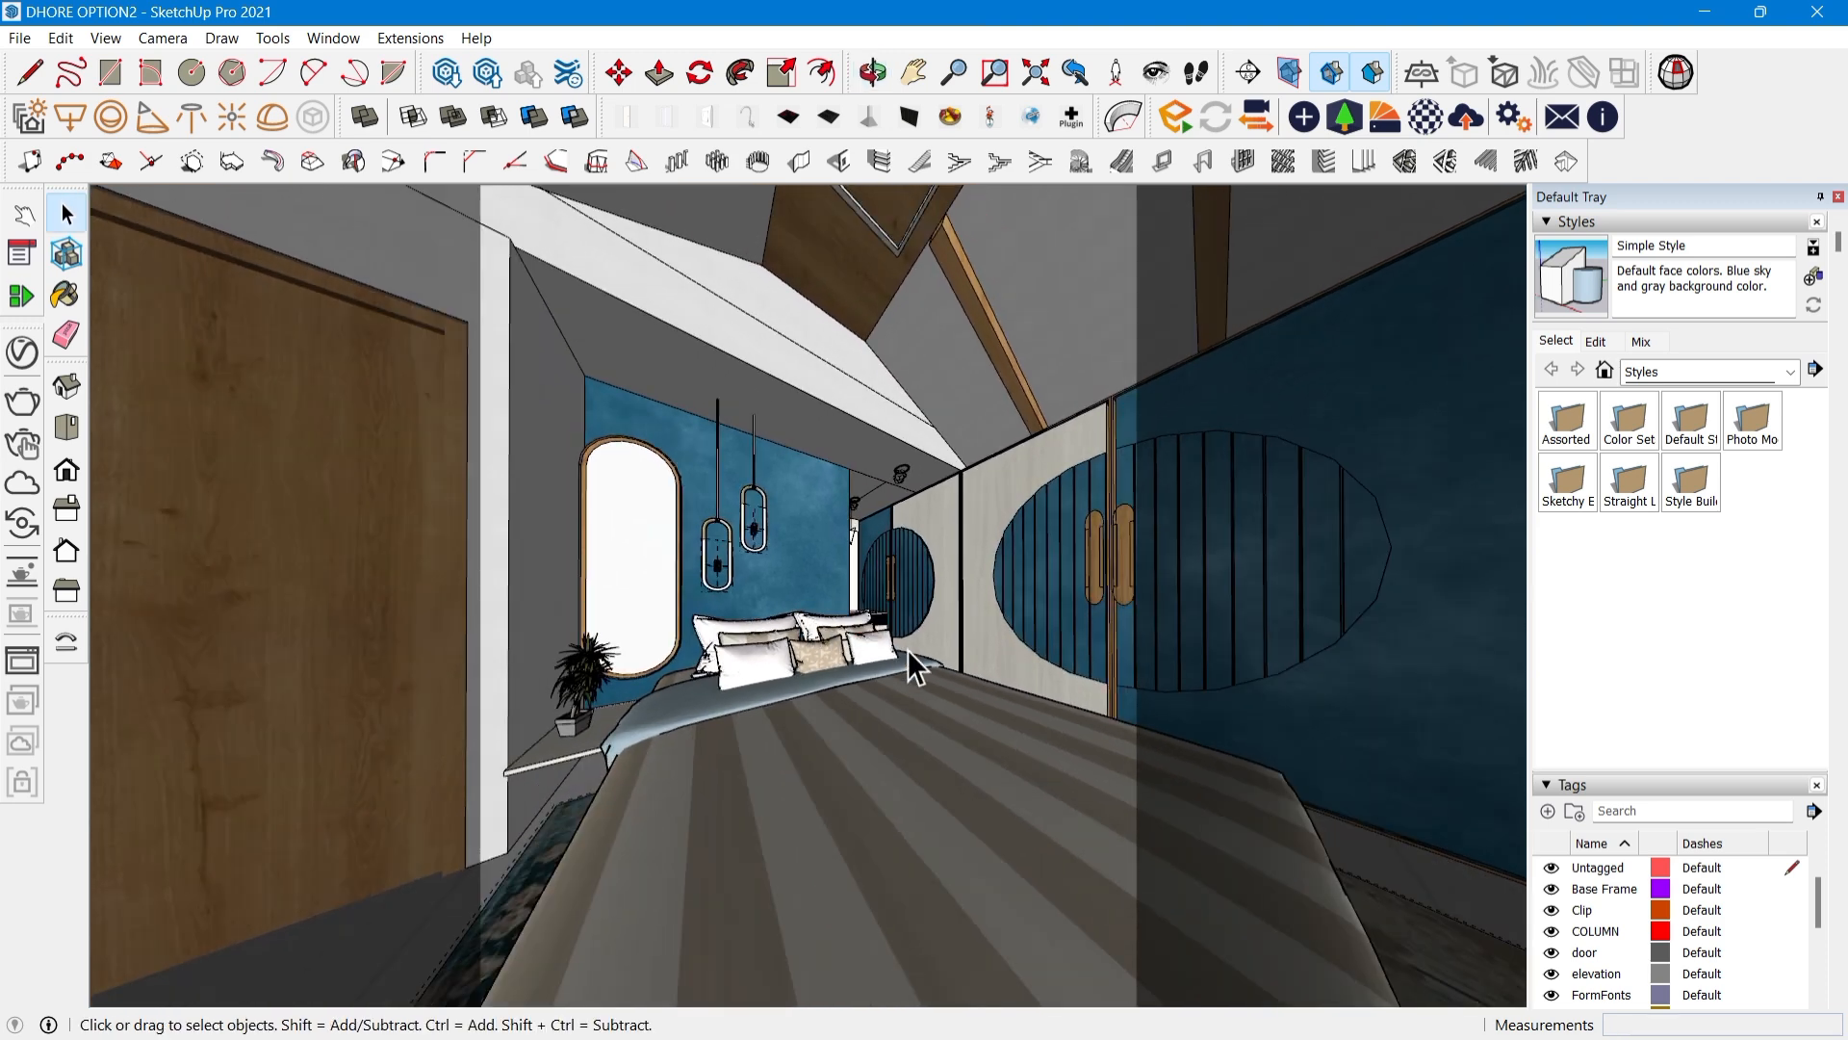
{"action": "scroll", "coordinate": [909, 653], "scroll_direction": "up", "scroll_amount": 2}
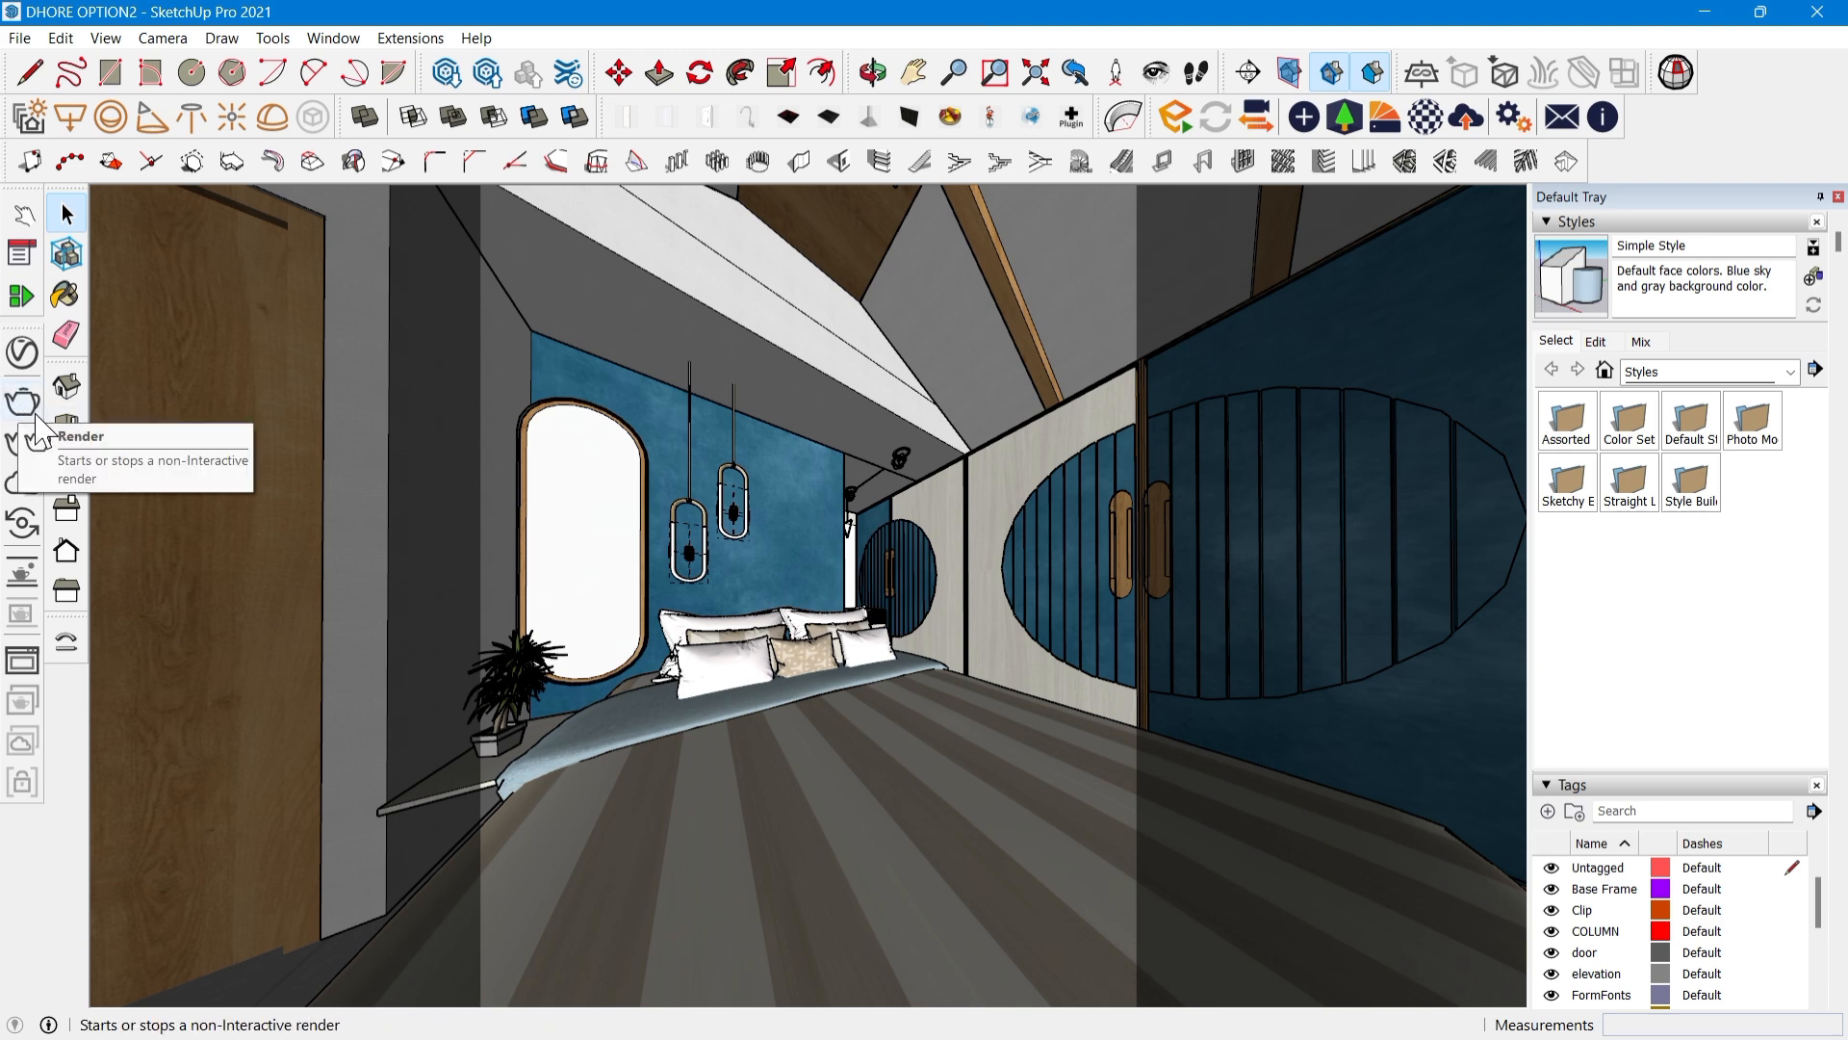
{"action": "left_click", "coordinate": [35, 413]}
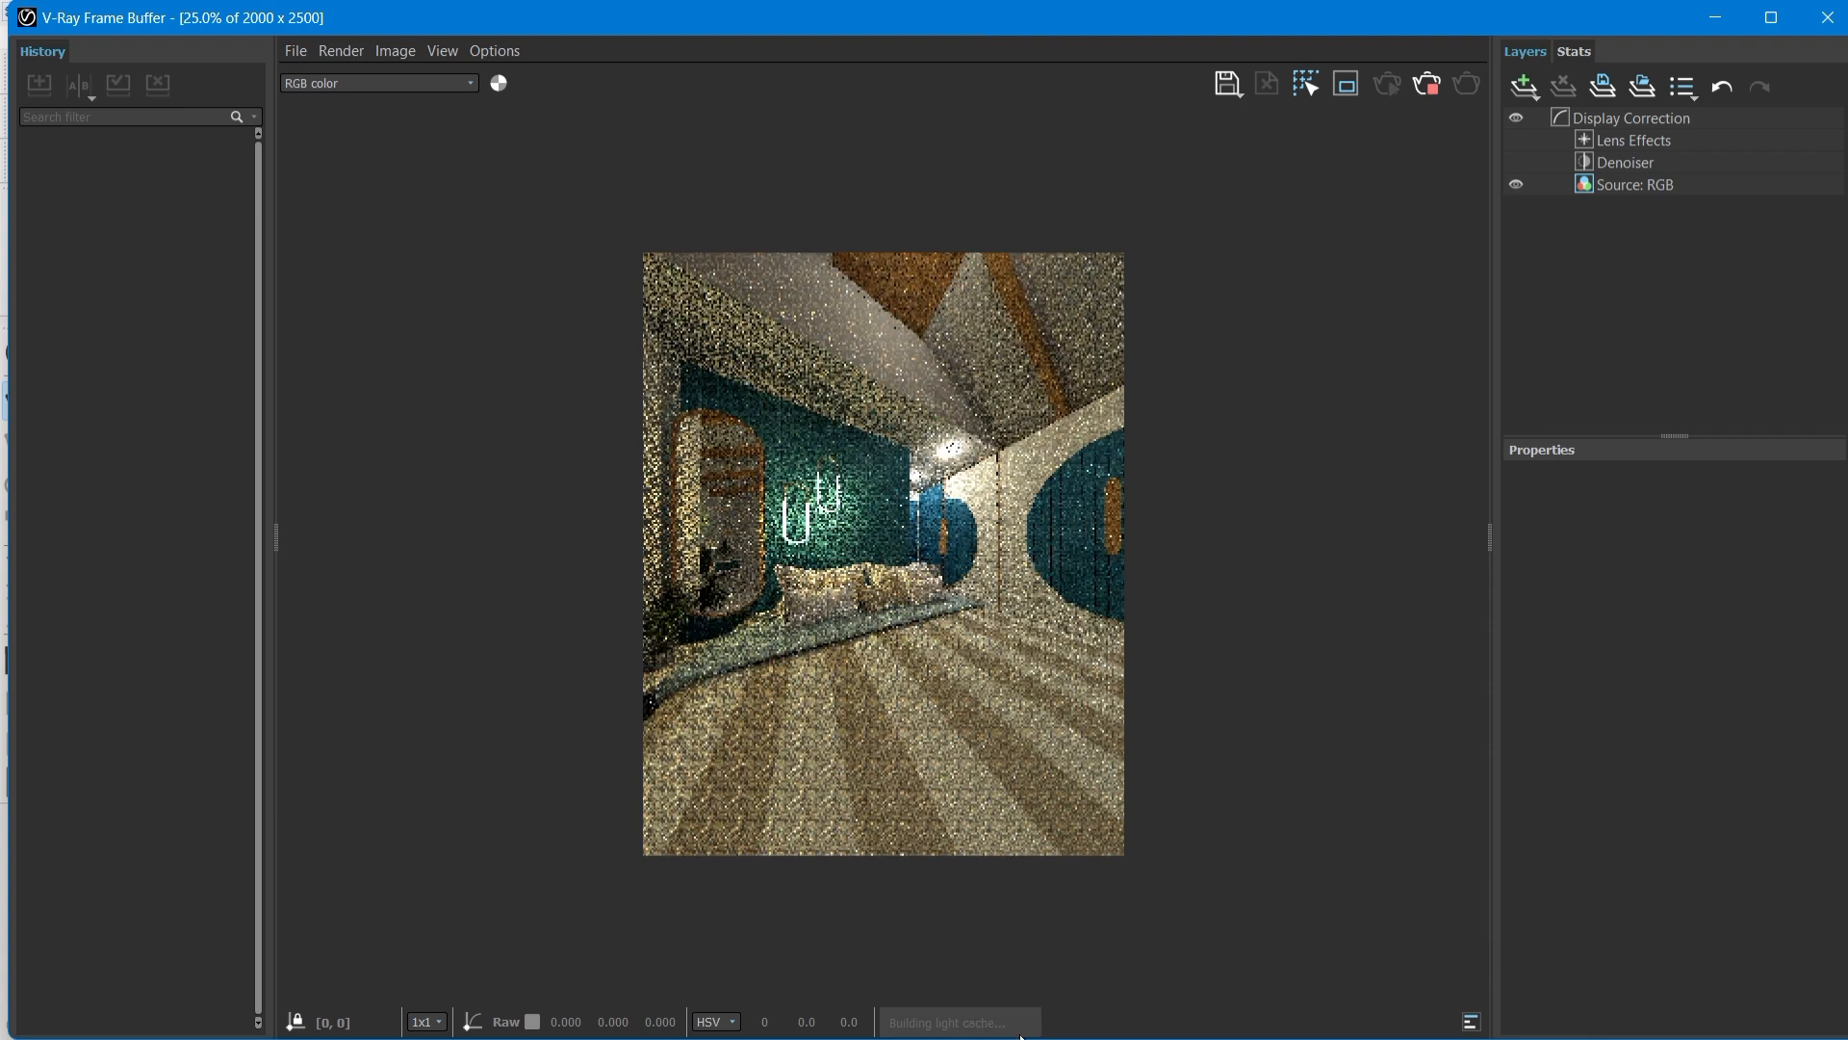
Step: Examine the progressing render up close and as a whole, checking the pendant lamps, pillows, mirror and ceiling
{"action": "scroll", "coordinate": [799, 649], "scroll_direction": "up", "scroll_amount": 1}
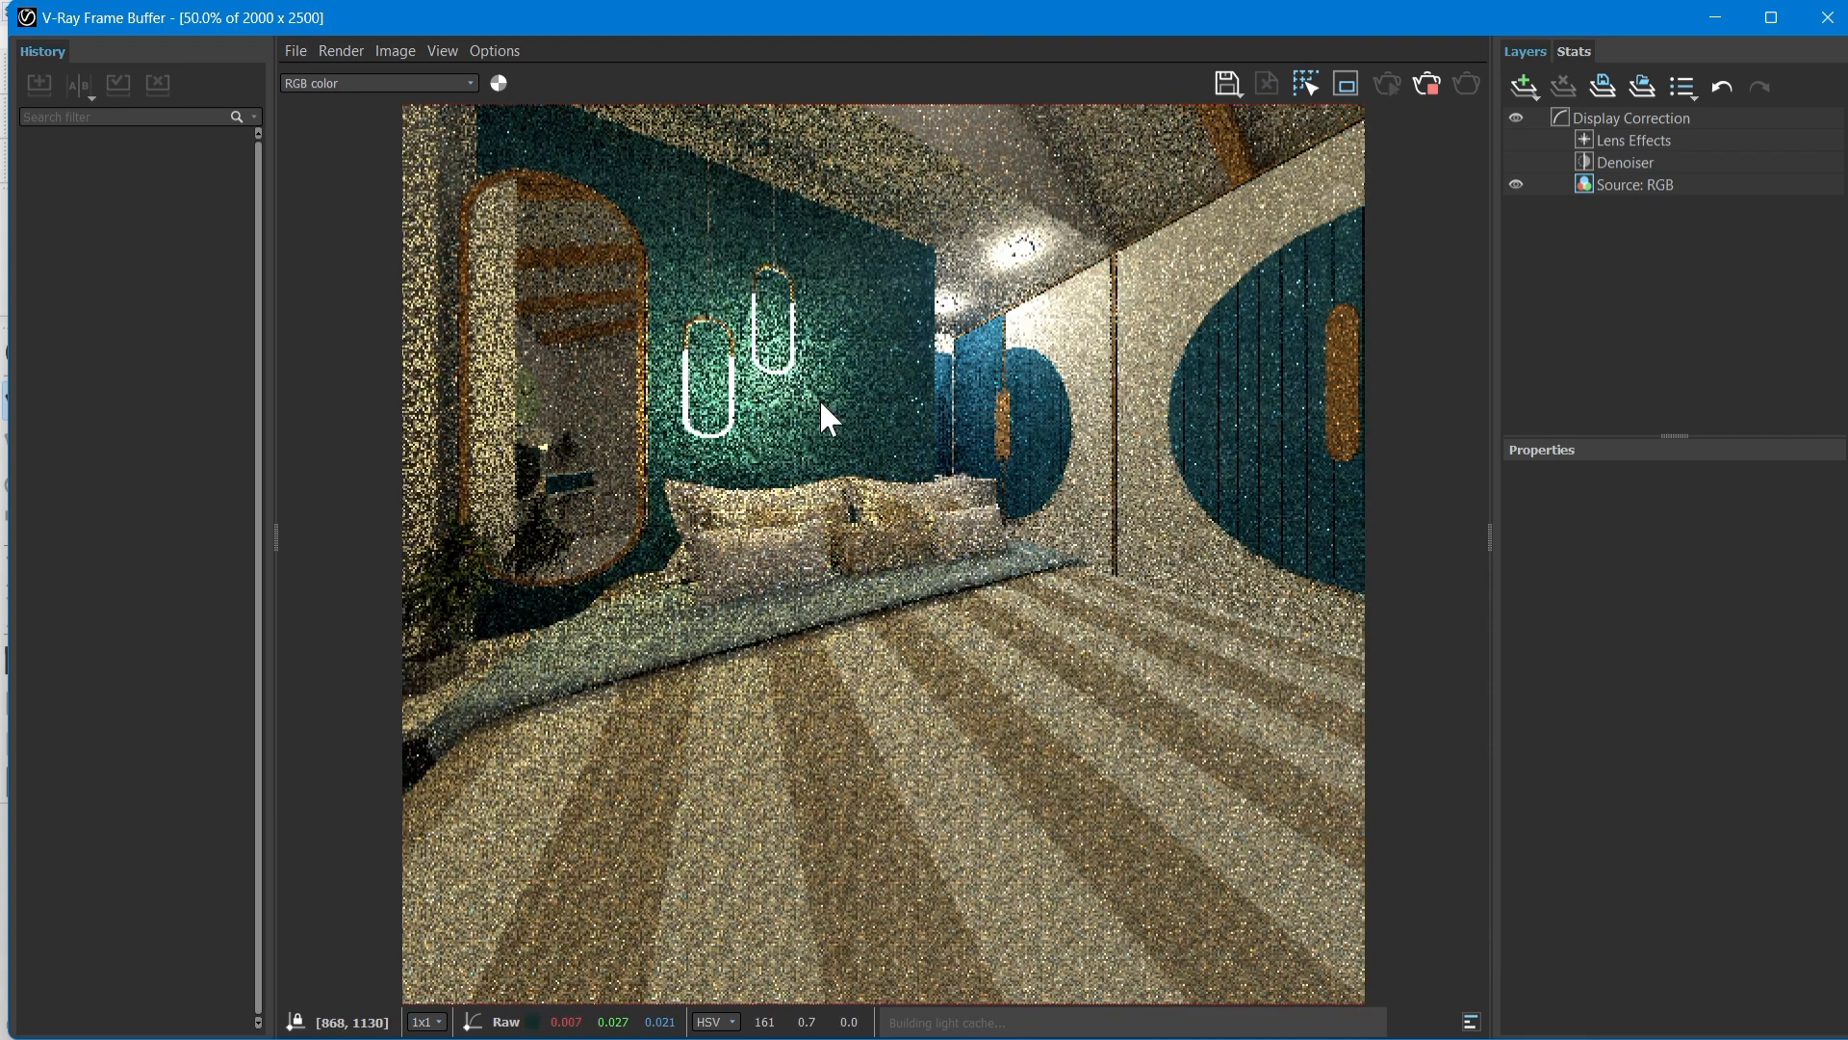
{"action": "scroll", "coordinate": [892, 546], "scroll_direction": "down", "scroll_amount": 1}
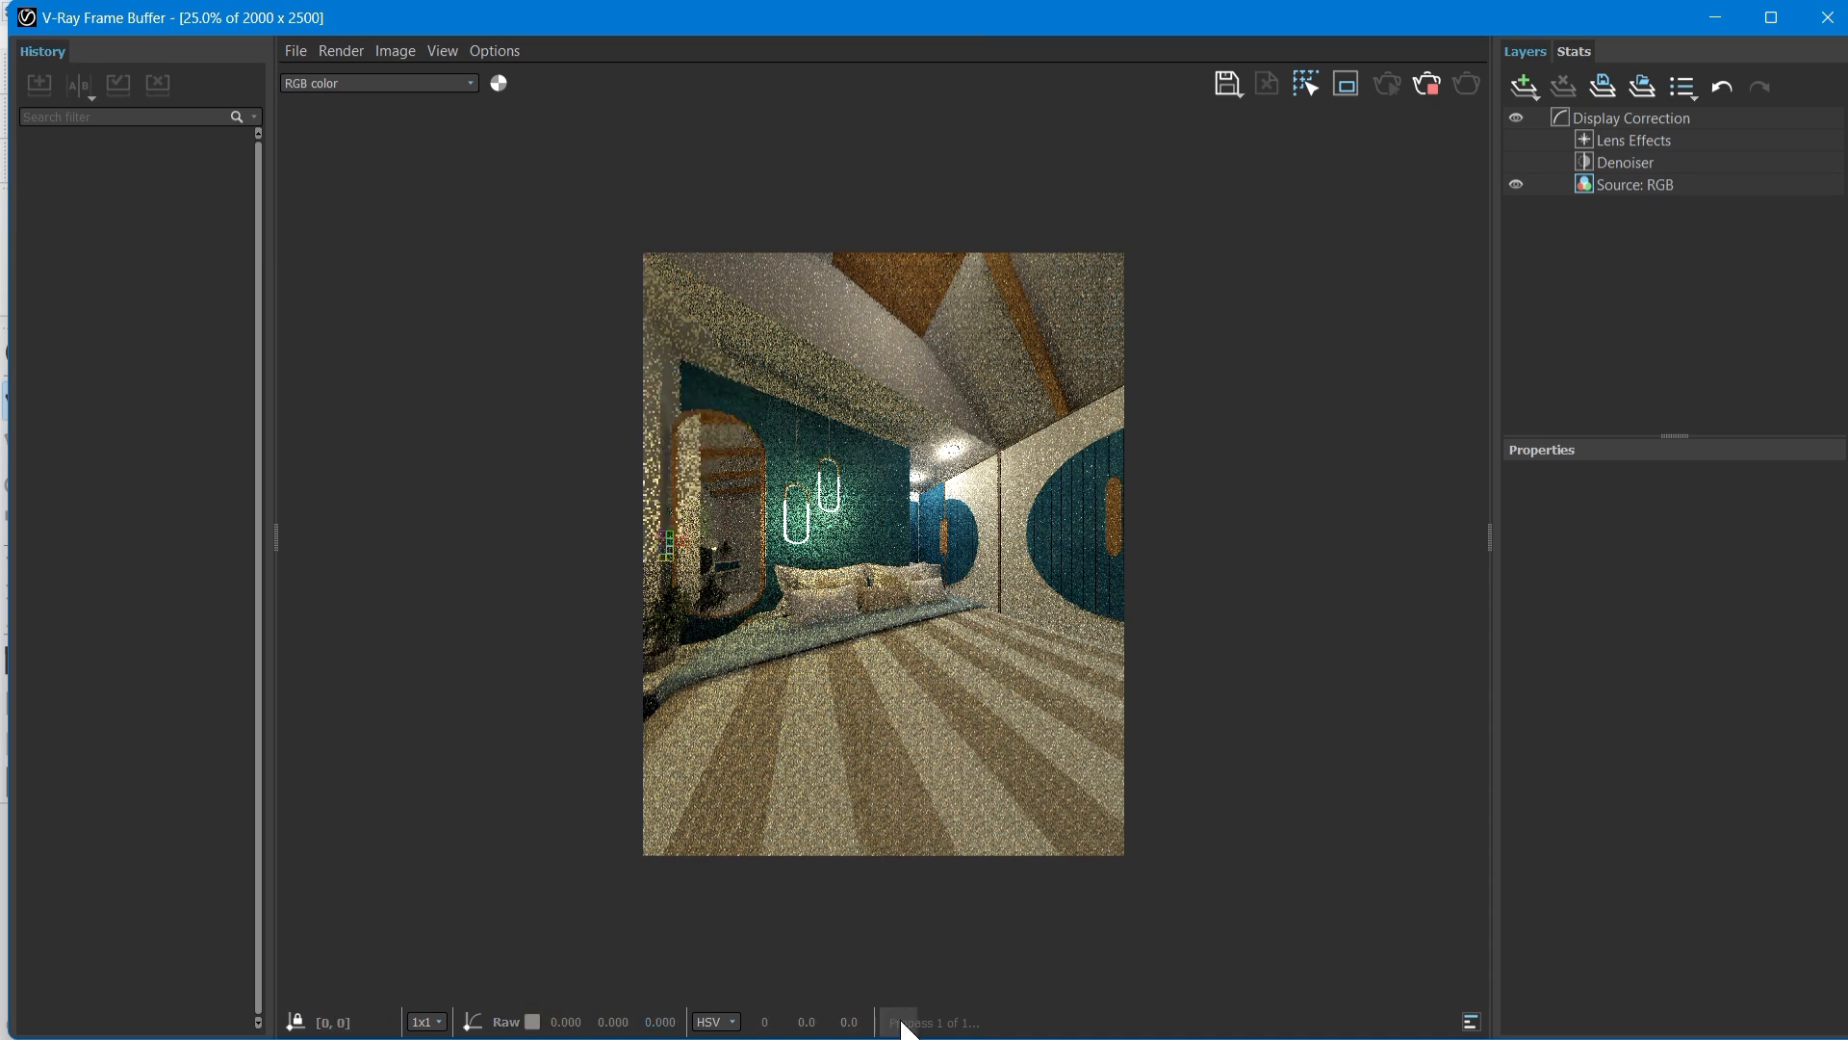
{"action": "scroll", "coordinate": [886, 587], "scroll_direction": "up", "scroll_amount": 1}
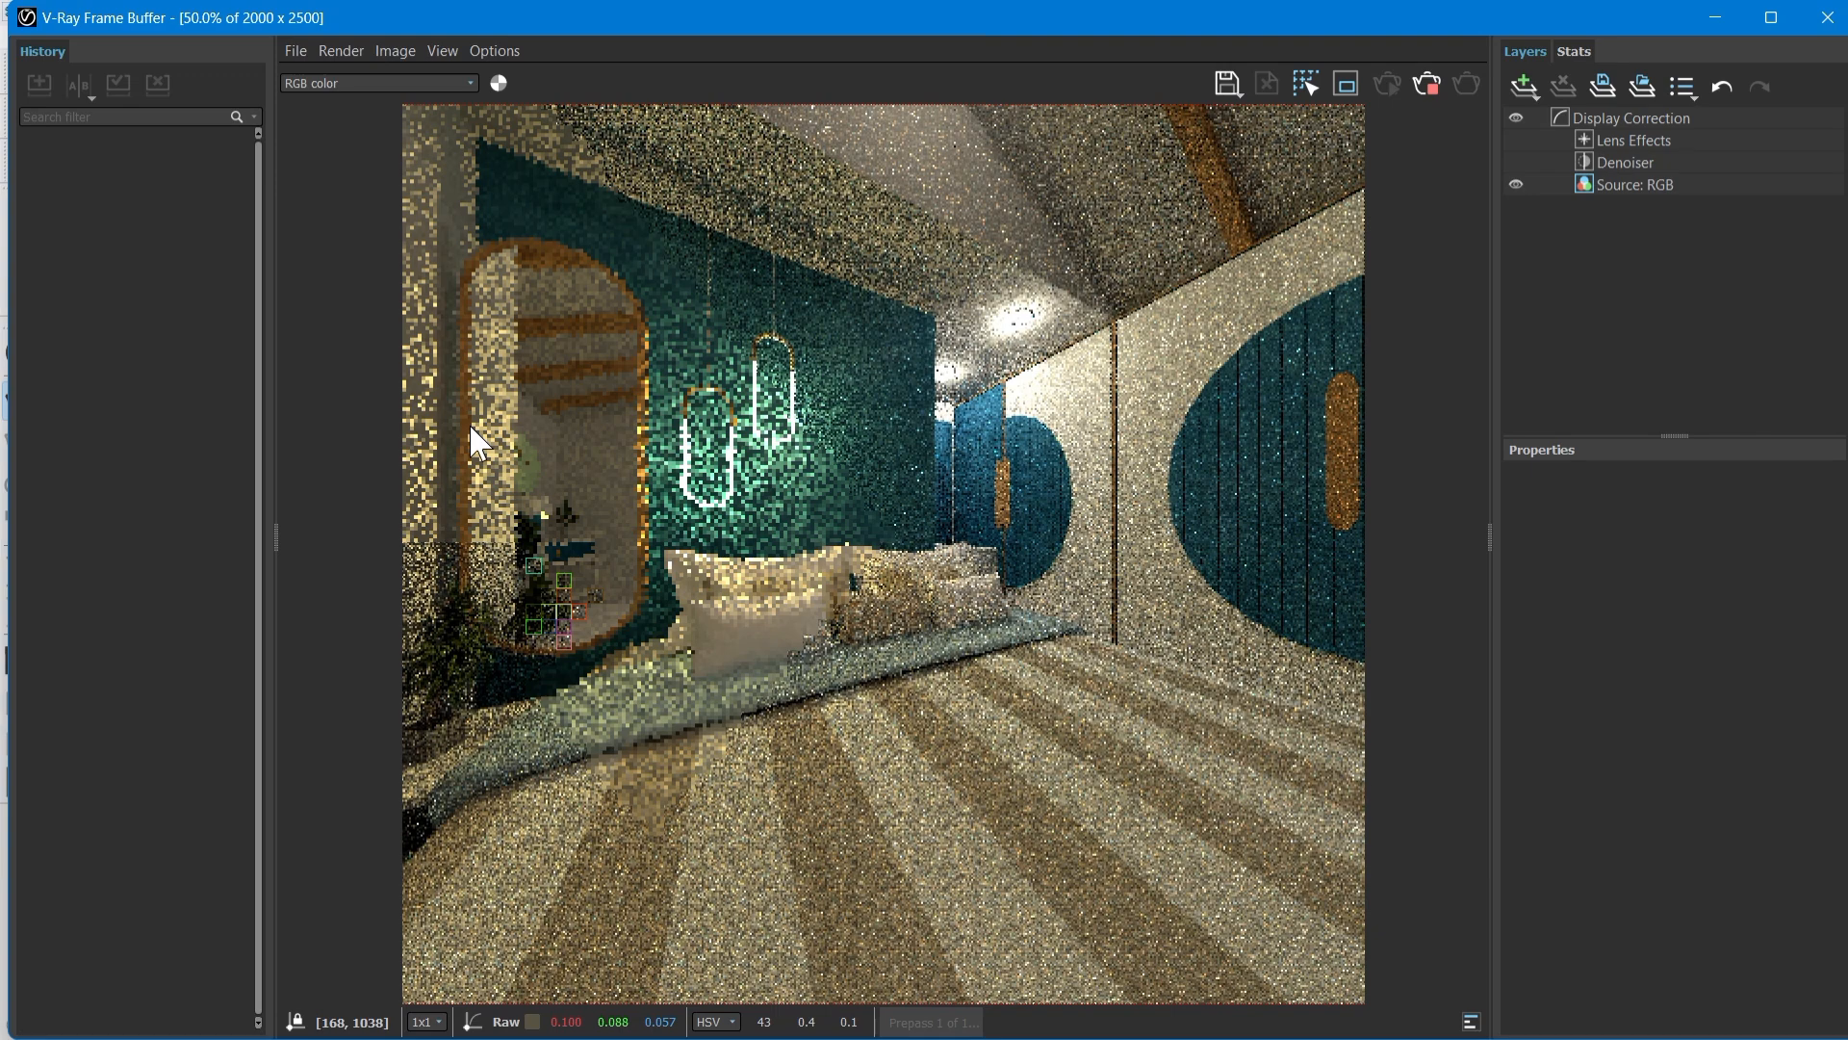
{"action": "scroll", "coordinate": [834, 305], "scroll_direction": "down", "scroll_amount": 1}
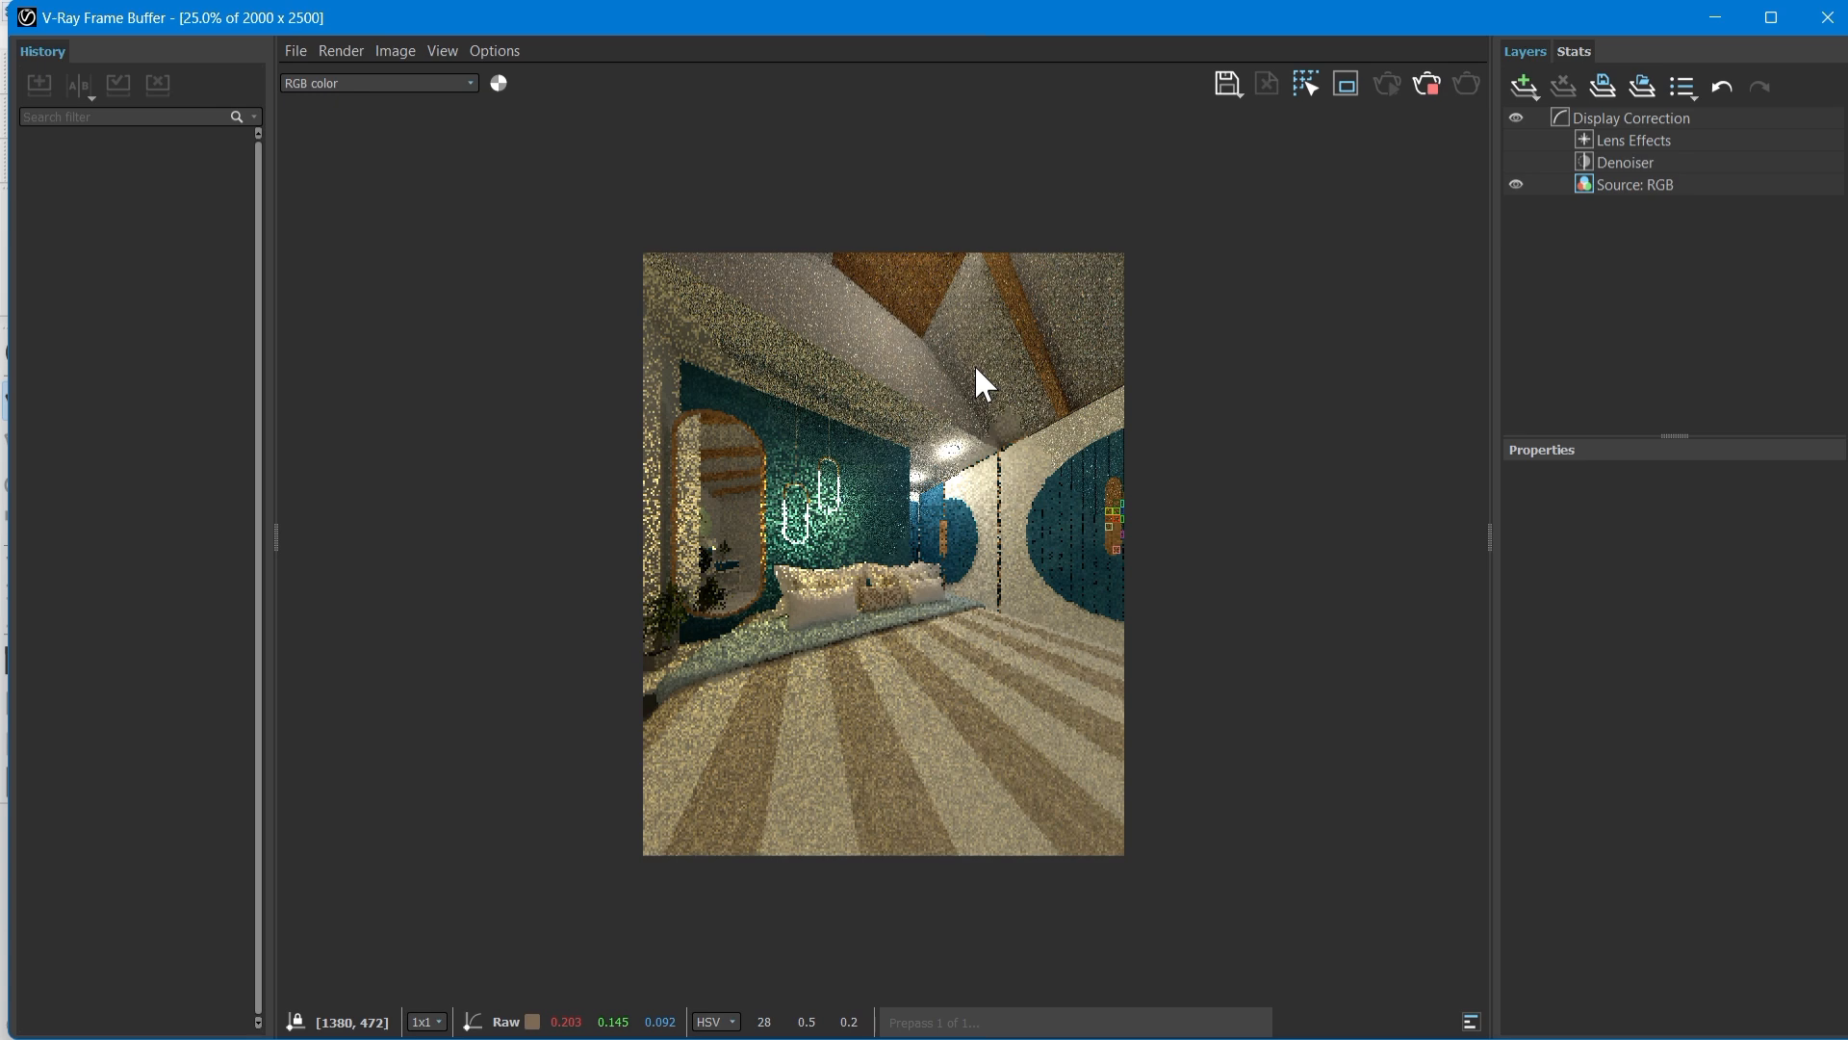
{"action": "scroll", "coordinate": [976, 371], "scroll_direction": "up", "scroll_amount": 2}
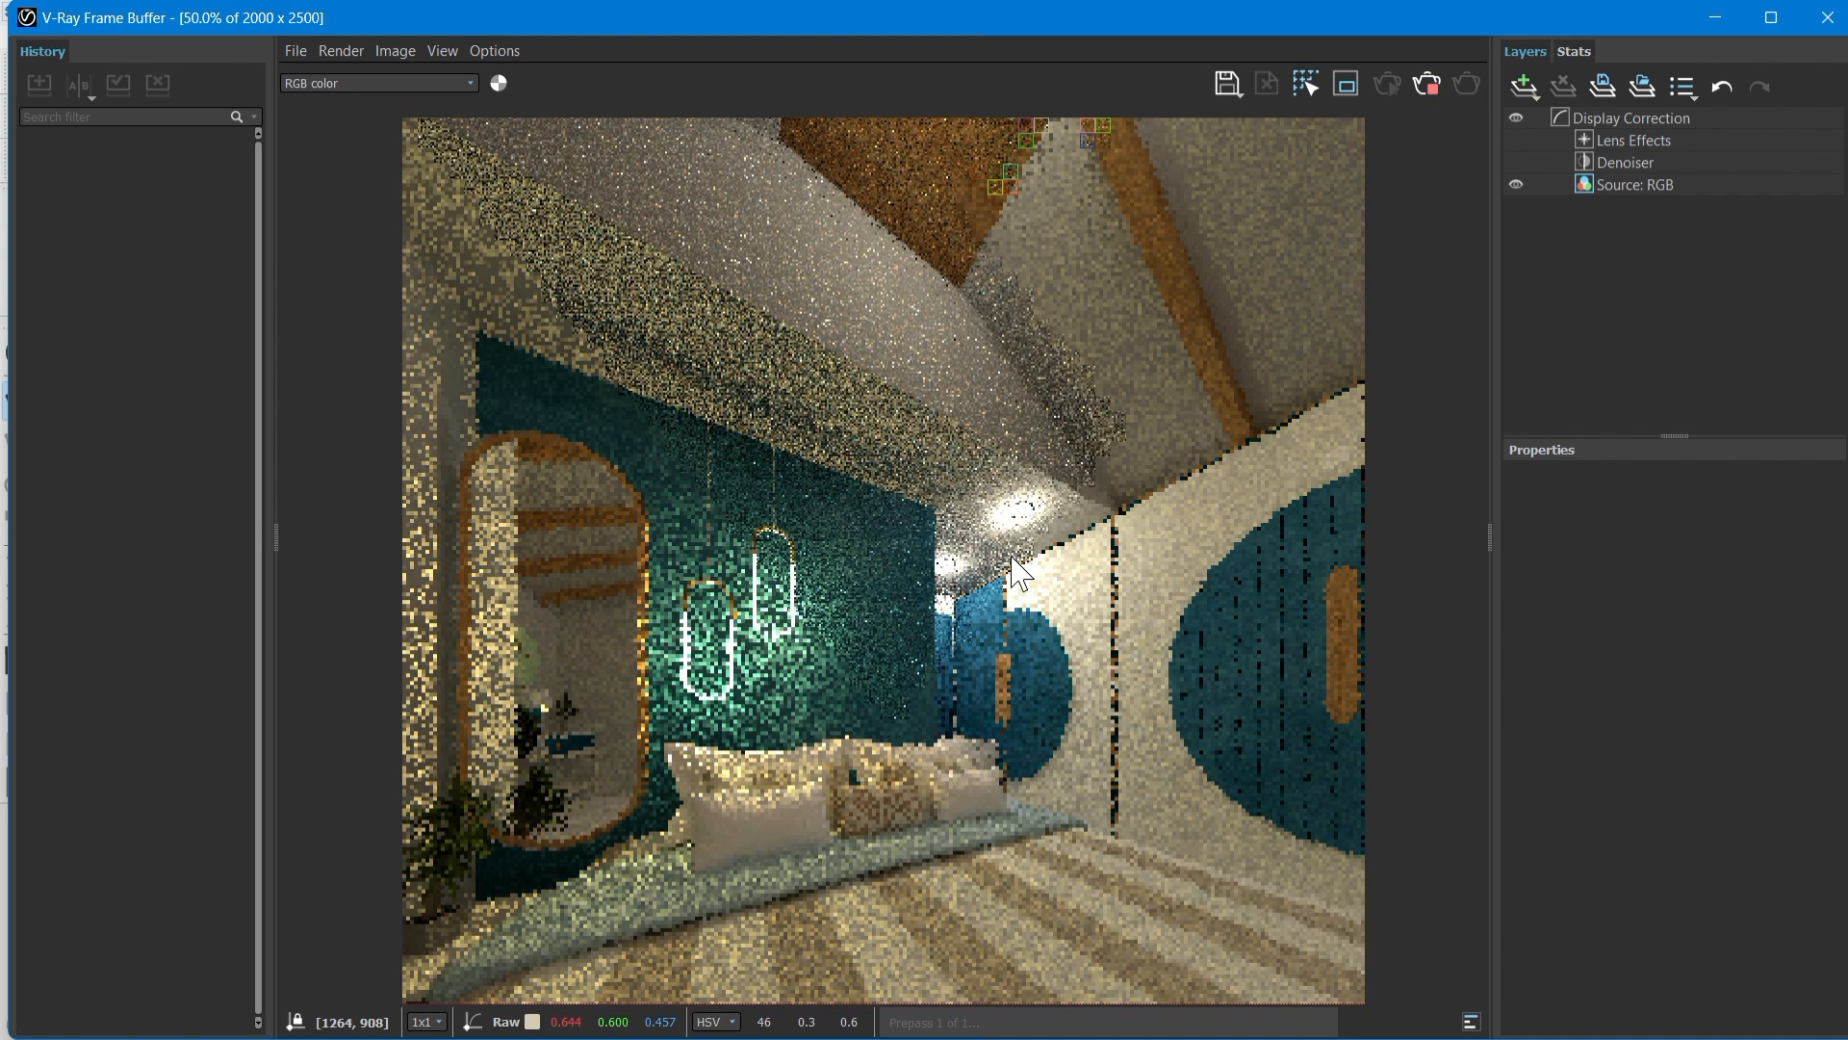
{"action": "scroll", "coordinate": [1011, 557], "scroll_direction": "down", "scroll_amount": 2}
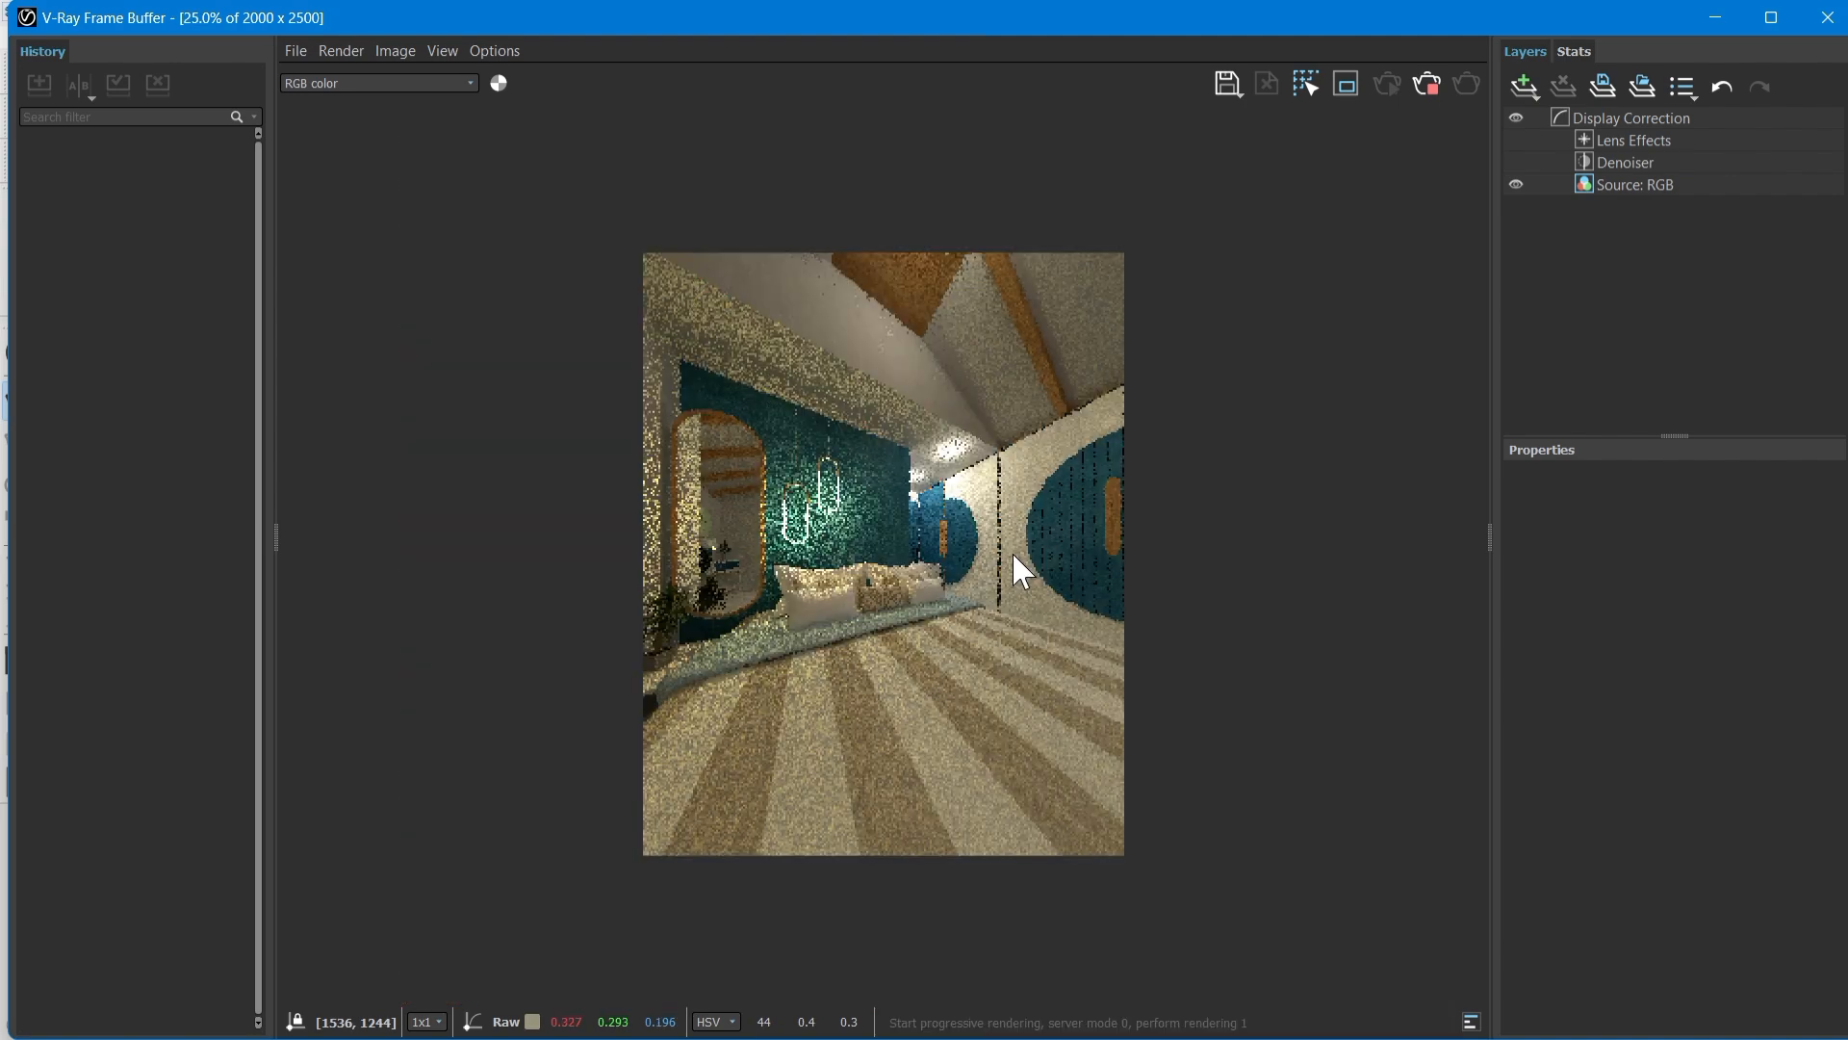
{"action": "scroll", "coordinate": [817, 537], "scroll_direction": "up", "scroll_amount": 4}
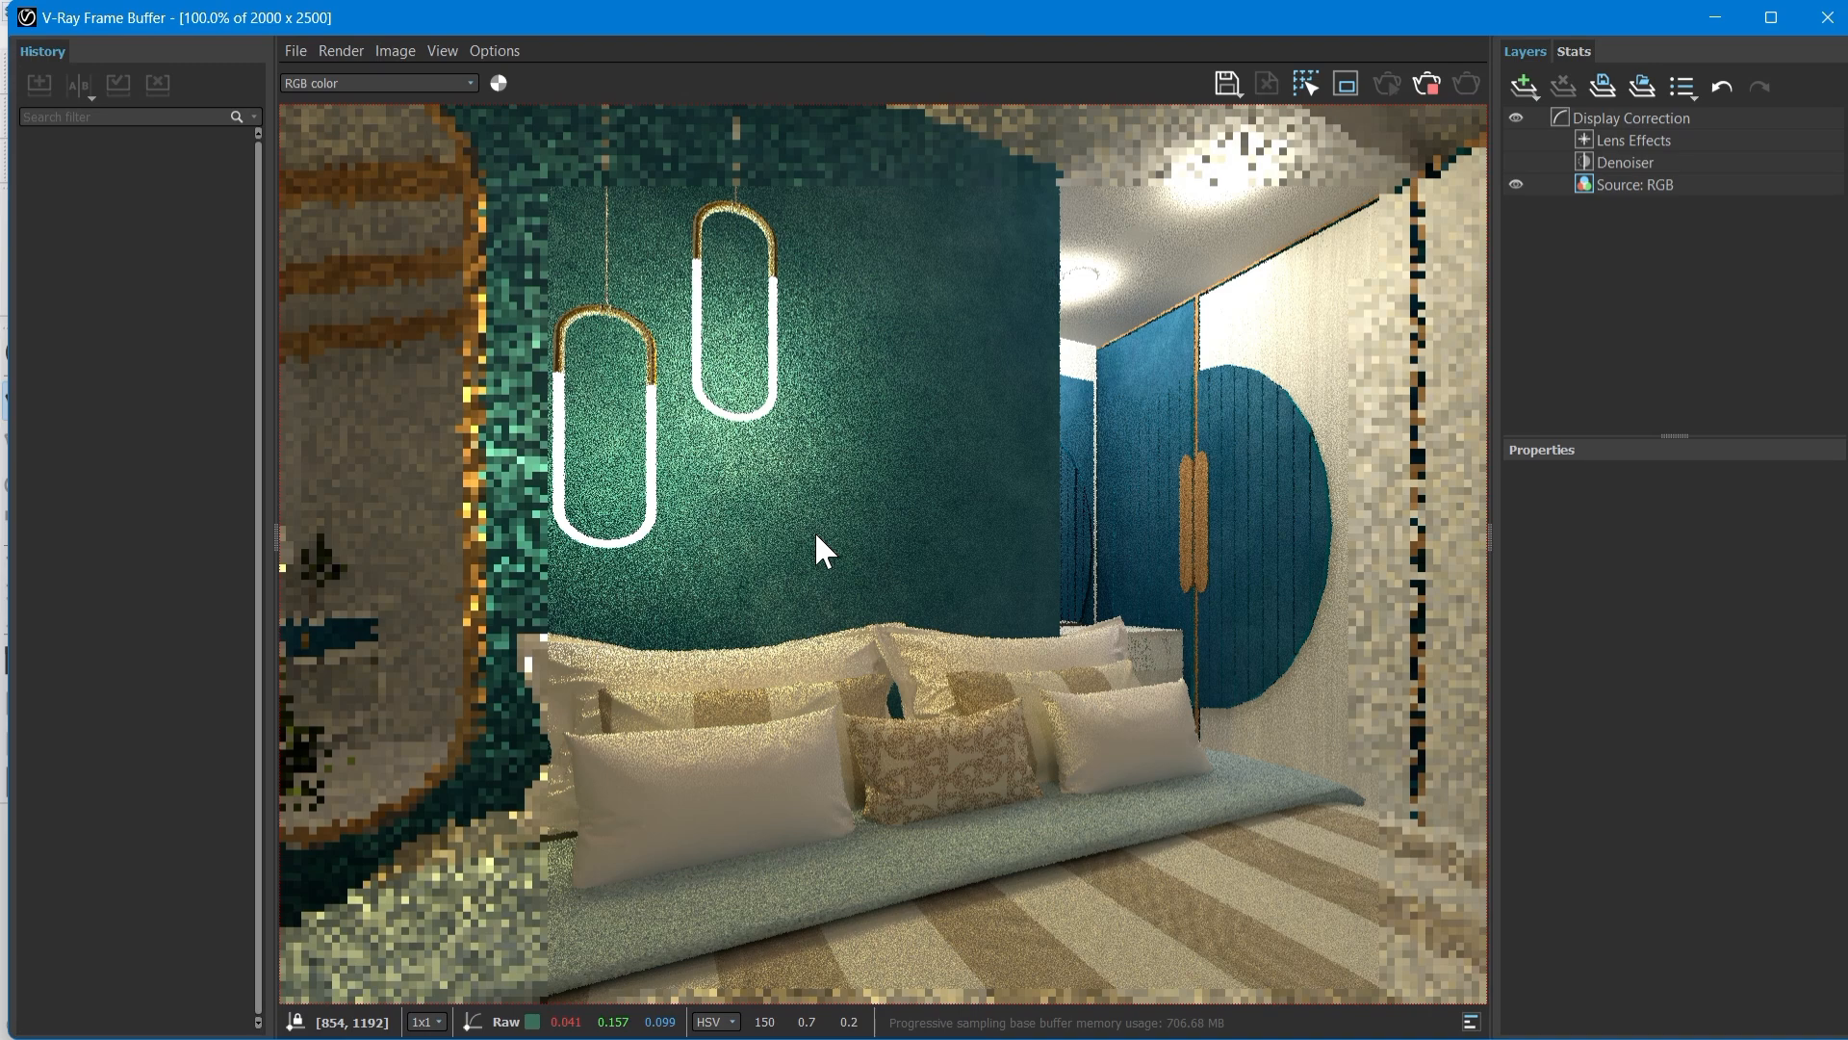
{"action": "scroll", "coordinate": [814, 529], "scroll_direction": "down", "scroll_amount": 2}
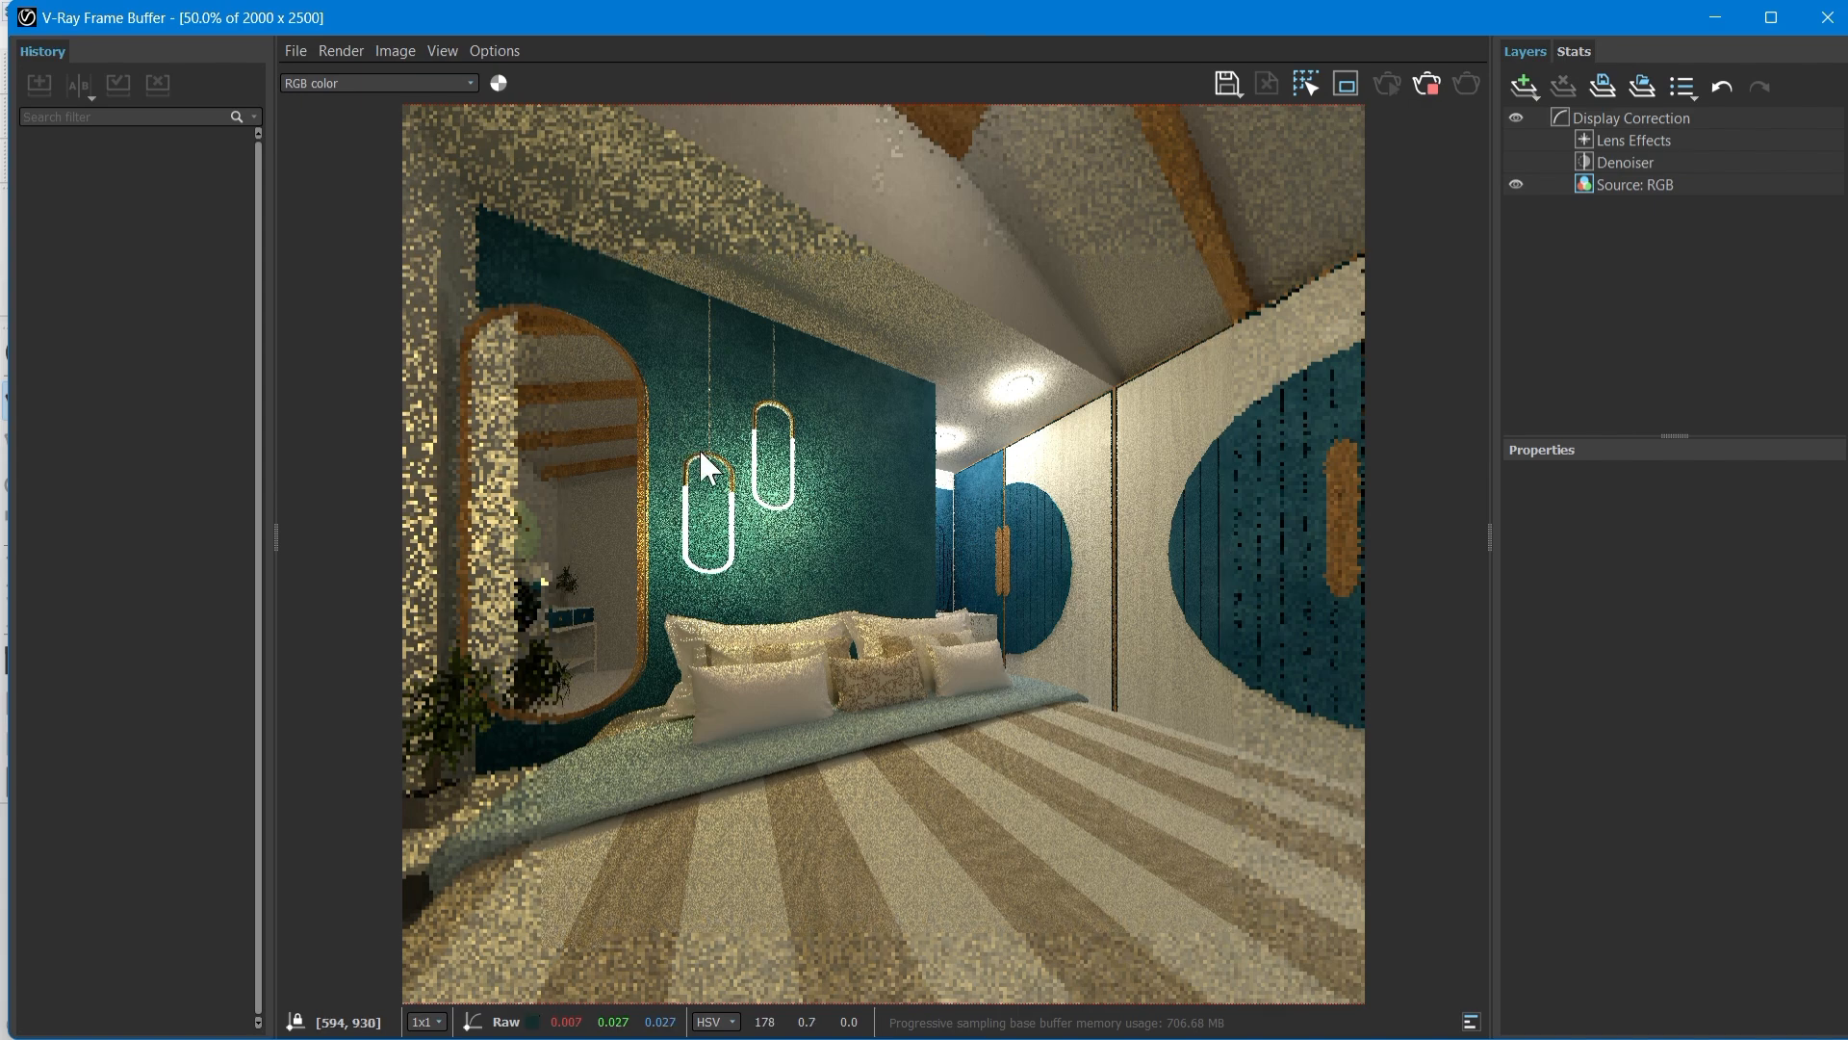
Step: Examine the striped bedspread in the progressing render up close, and check the image as a whole
{"action": "scroll", "coordinate": [763, 539], "scroll_direction": "down", "scroll_amount": 1}
{"action": "scroll", "coordinate": [780, 731], "scroll_direction": "up", "scroll_amount": 1}
{"action": "scroll", "coordinate": [781, 738], "scroll_direction": "up", "scroll_amount": 1}
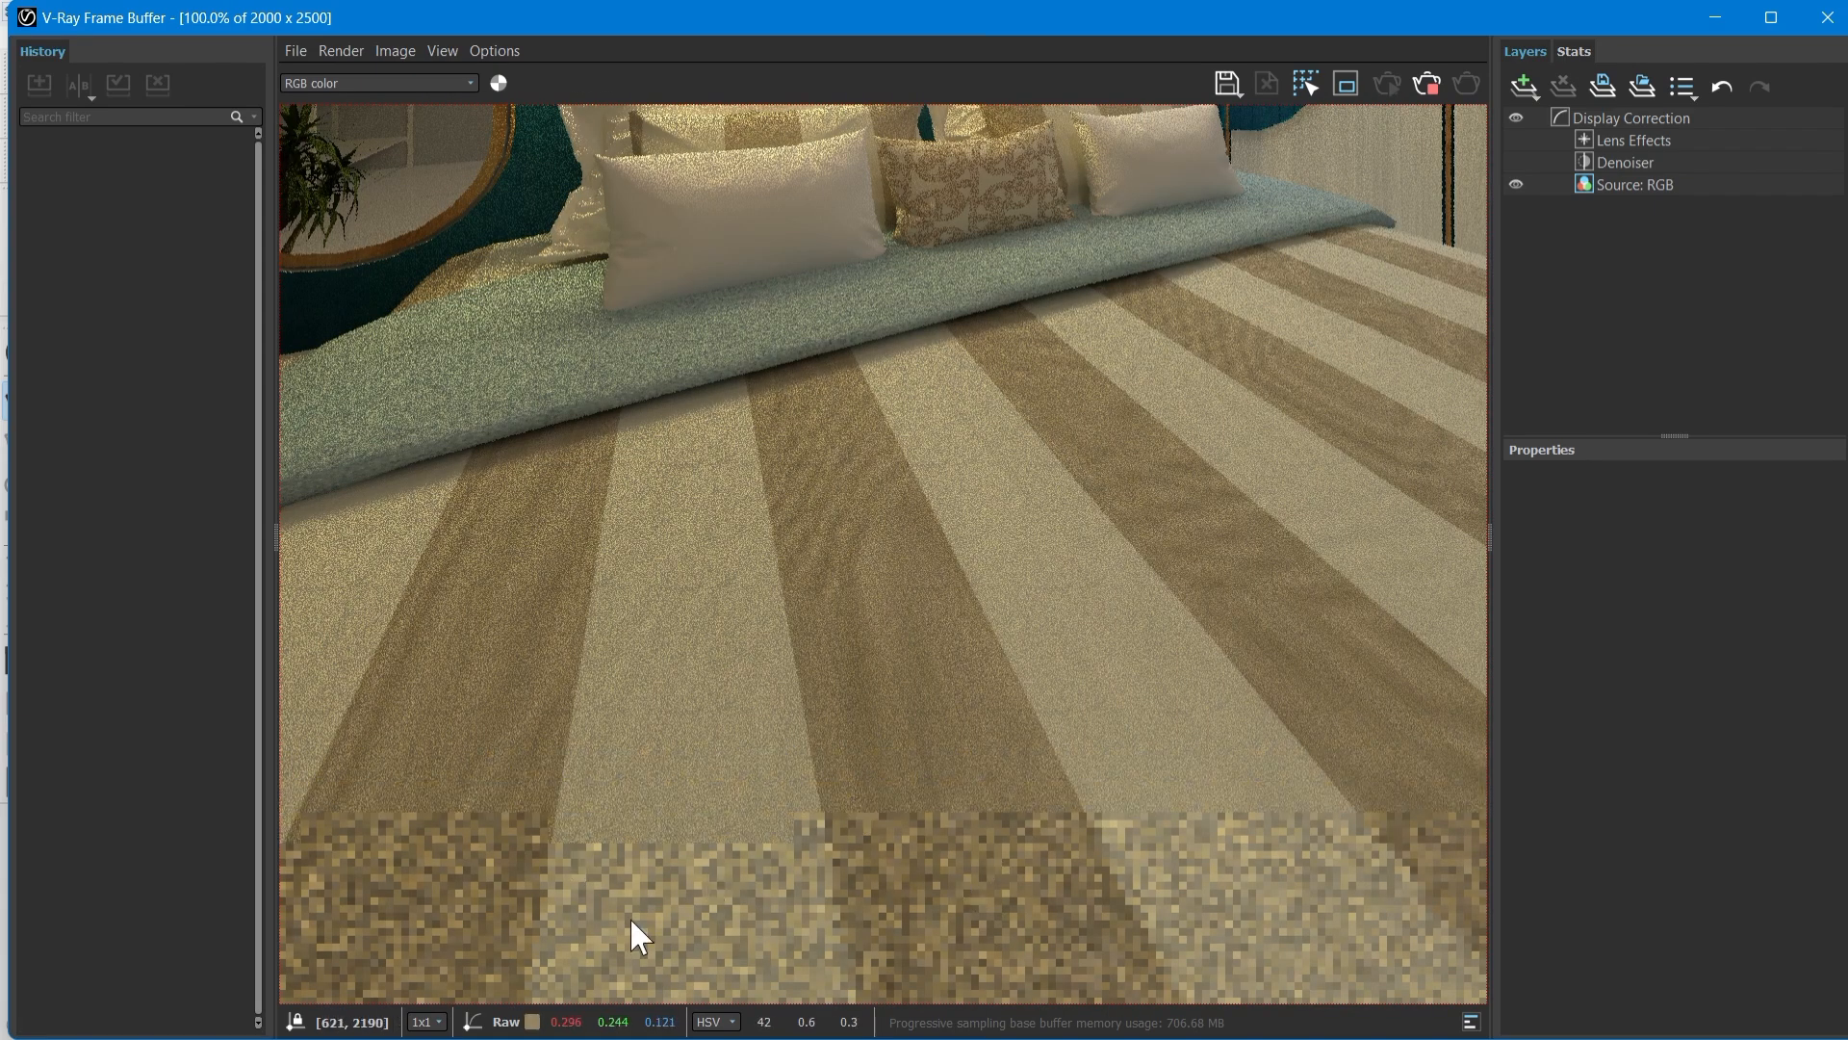
{"action": "scroll", "coordinate": [768, 891], "scroll_direction": "down", "scroll_amount": 1}
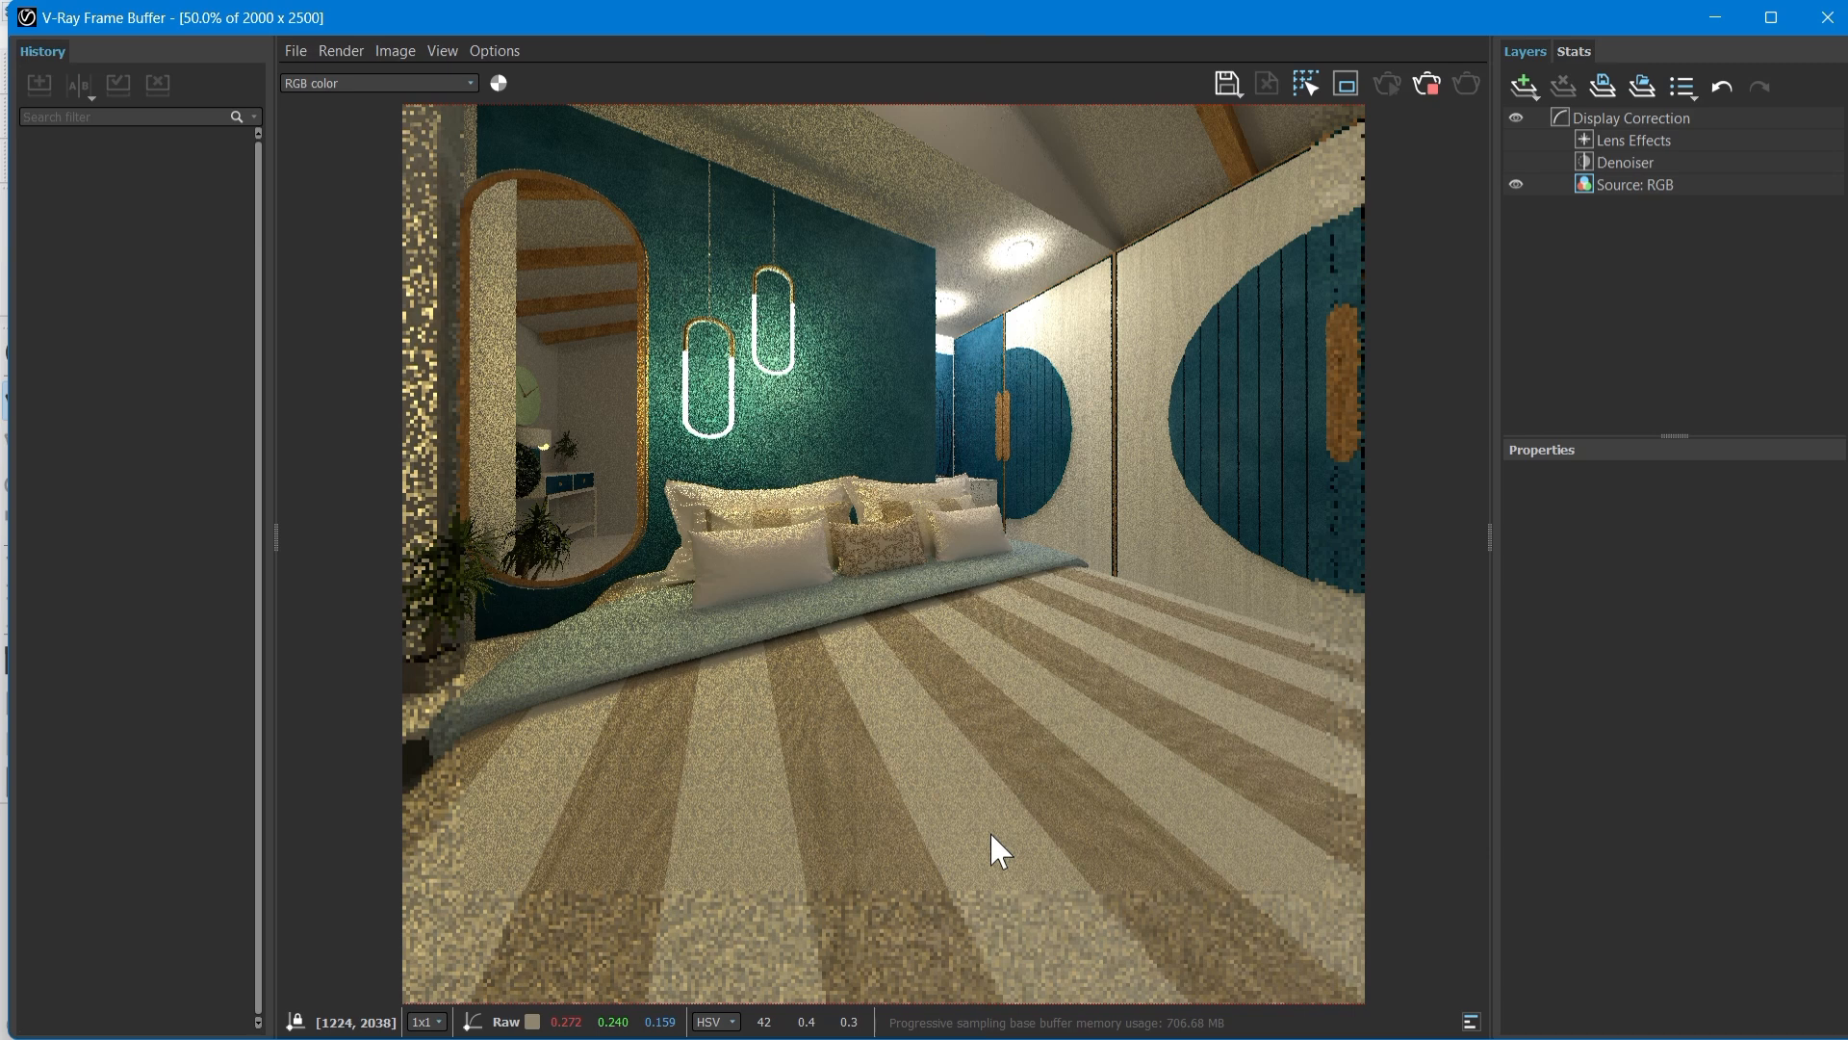
{"action": "scroll", "coordinate": [992, 833], "scroll_direction": "down", "scroll_amount": 1}
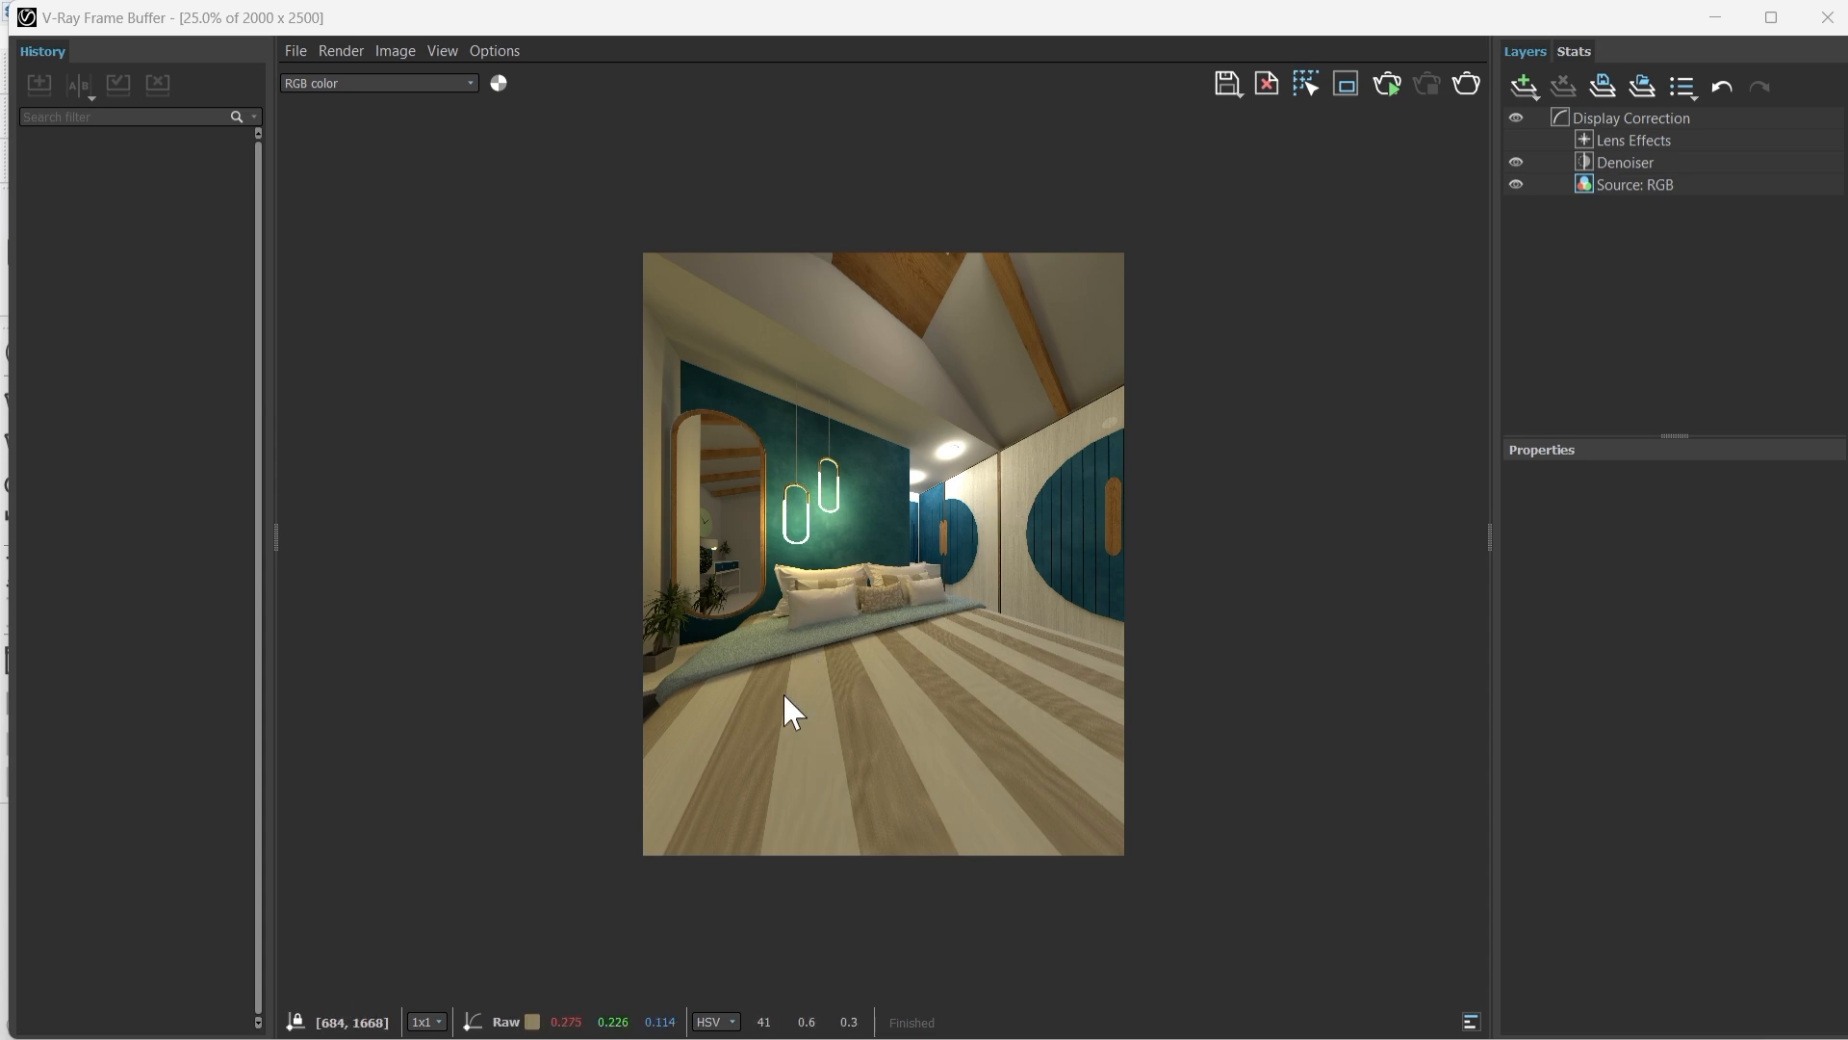
Step: Examine the finished, denoised bedroom render, checking the bedding, pendant lamps, mirror, wardrobe doors and ceiling beams
{"action": "scroll", "coordinate": [785, 695], "scroll_direction": "up", "scroll_amount": 1}
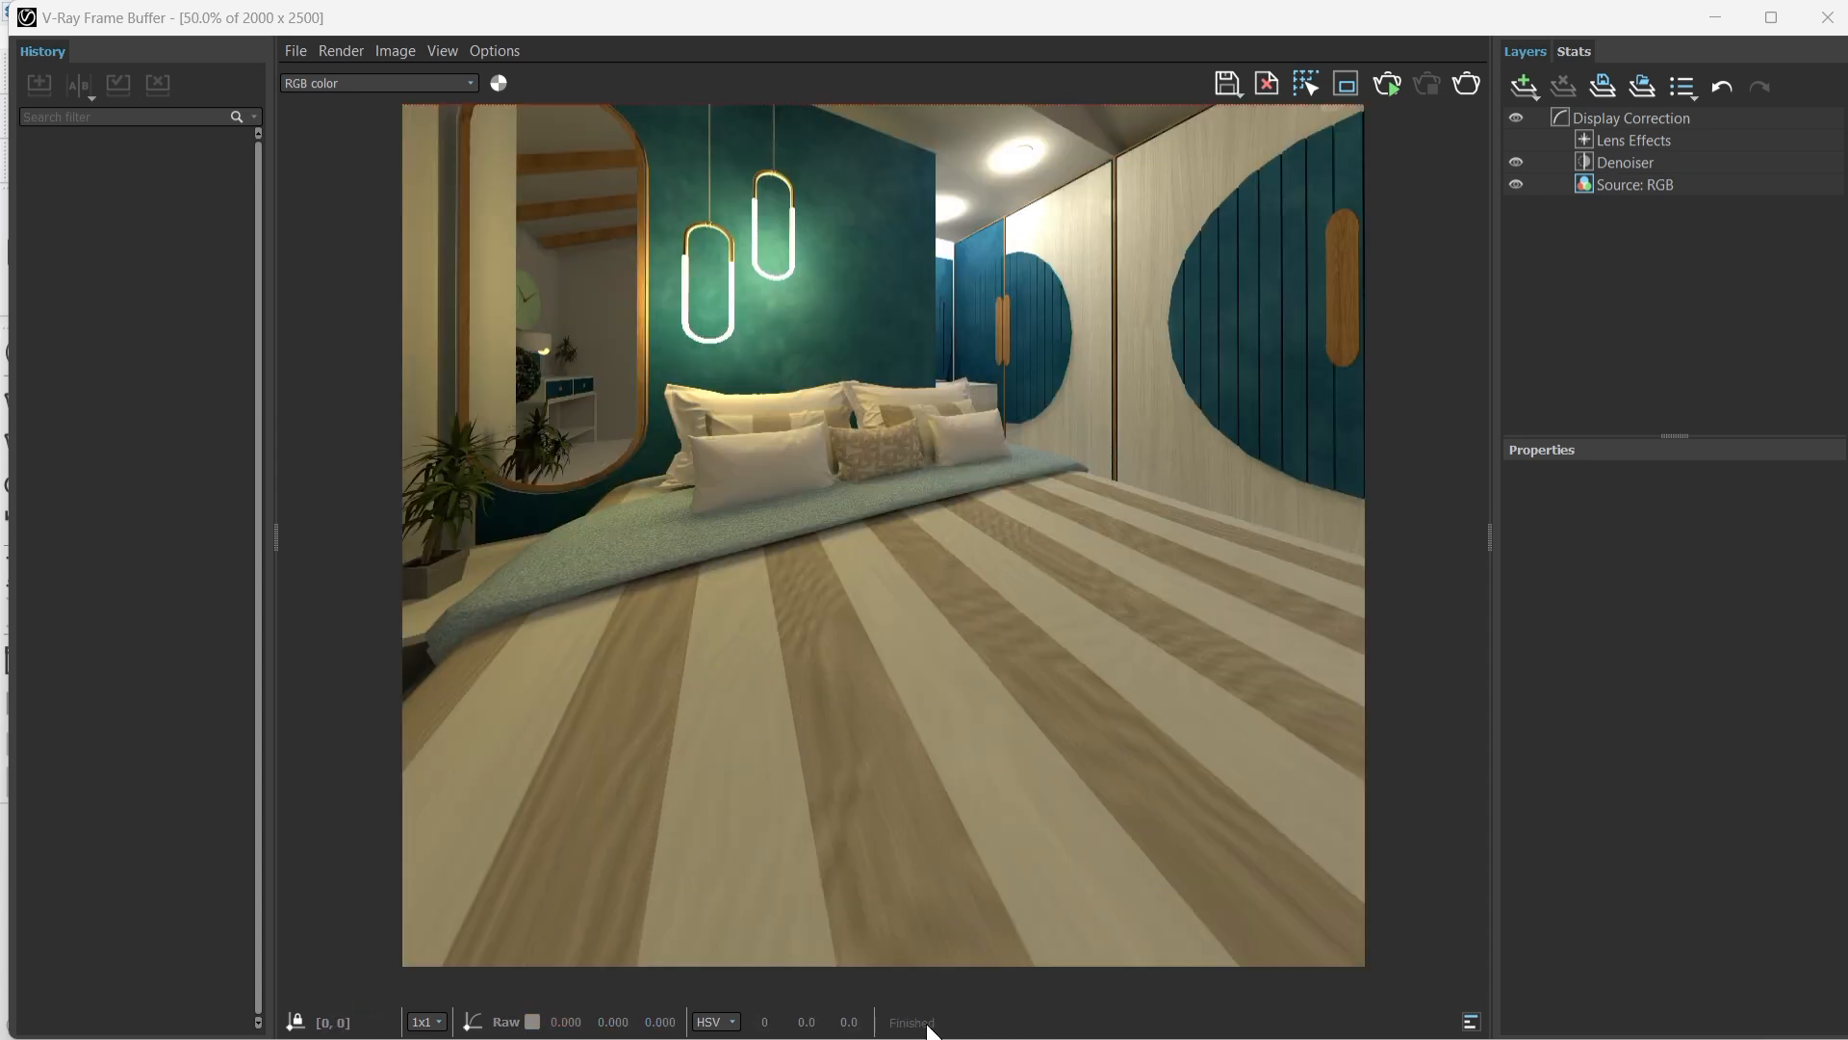
{"action": "scroll", "coordinate": [925, 464], "scroll_direction": "up", "scroll_amount": 1}
{"action": "scroll", "coordinate": [836, 396], "scroll_direction": "down", "scroll_amount": 1}
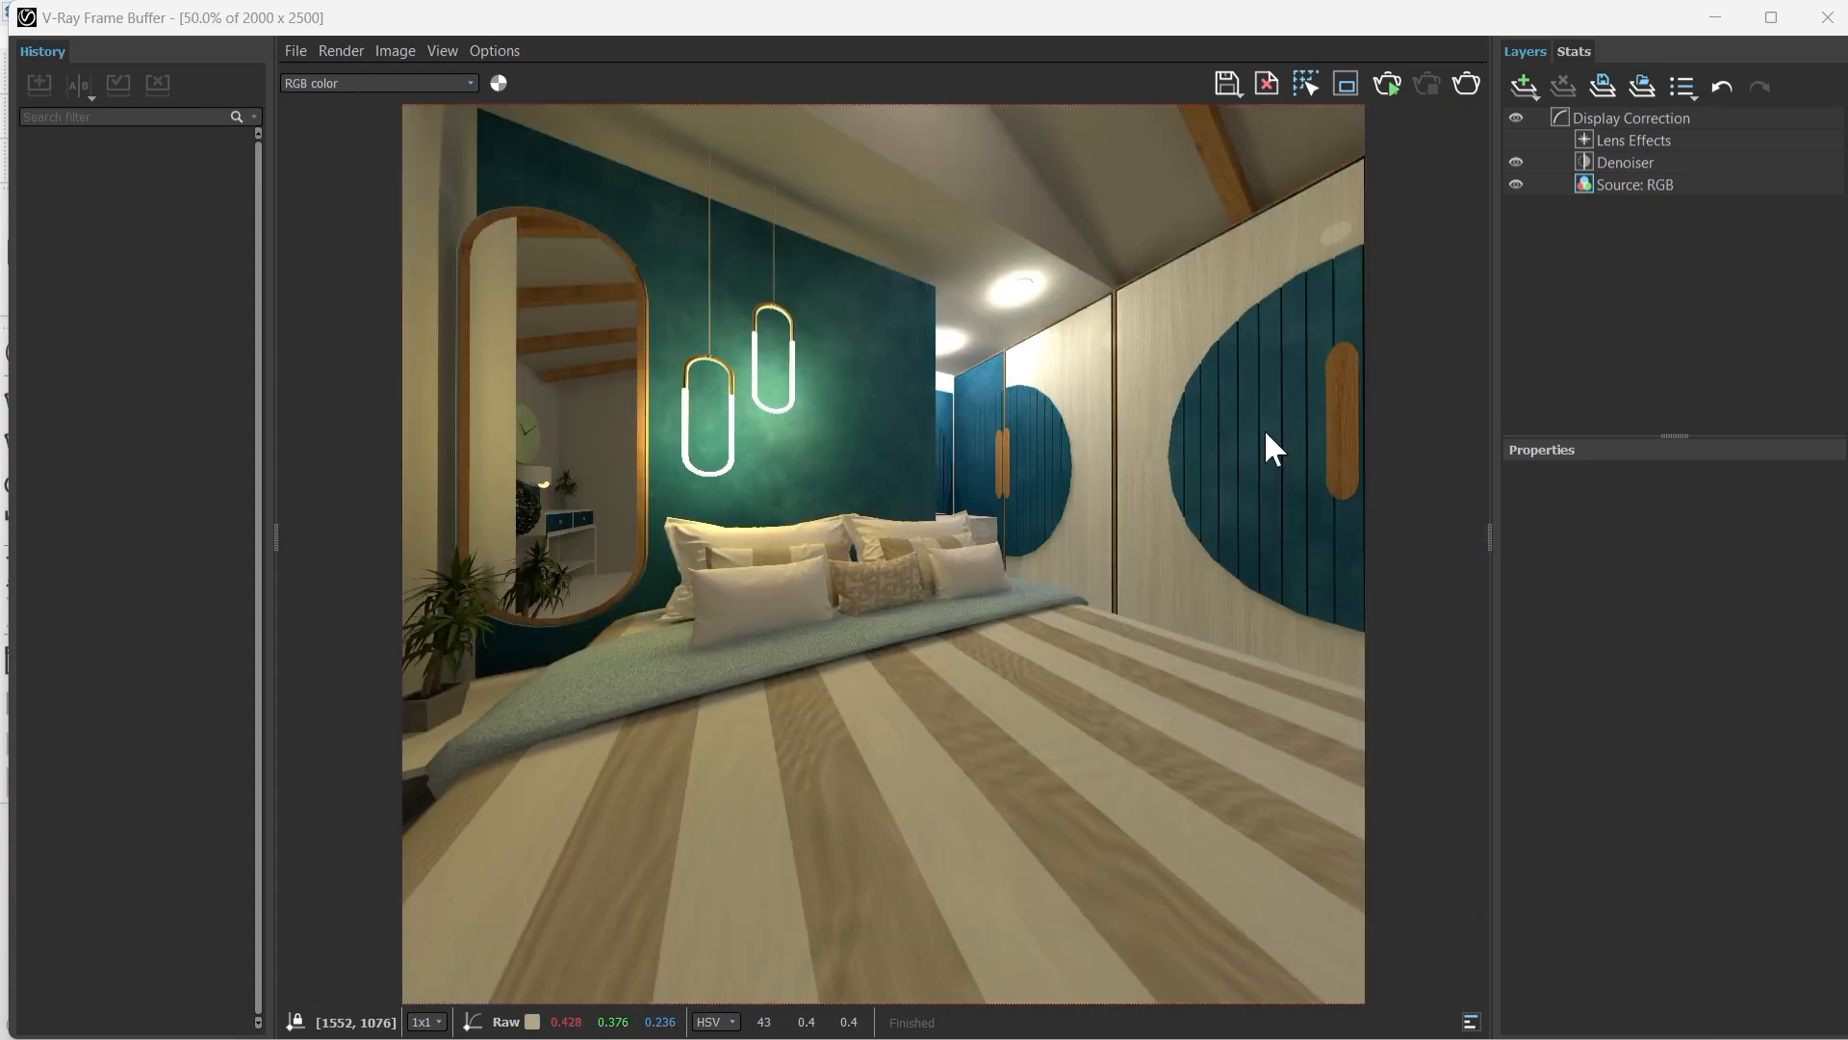
{"action": "scroll", "coordinate": [1263, 429], "scroll_direction": "up", "scroll_amount": 1}
{"action": "scroll", "coordinate": [1266, 607], "scroll_direction": "down", "scroll_amount": 2}
{"action": "scroll", "coordinate": [1267, 607], "scroll_direction": "up", "scroll_amount": 1}
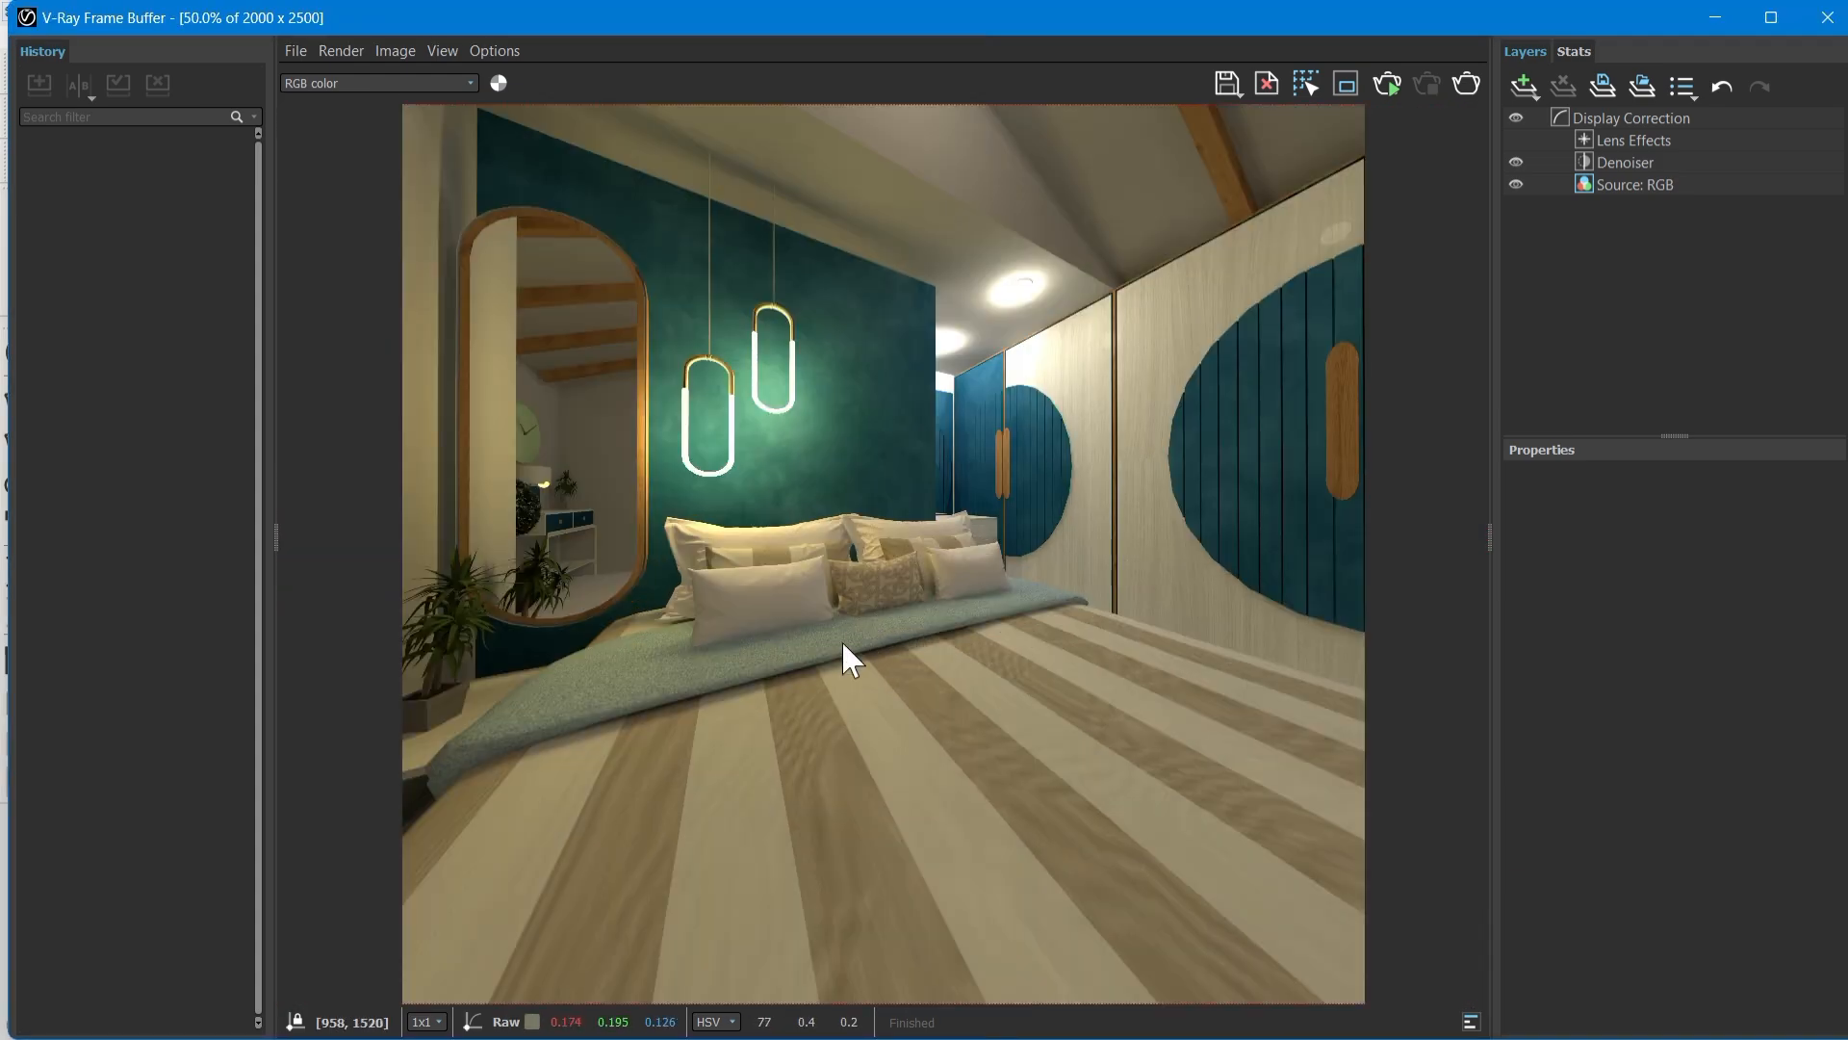
{"action": "scroll", "coordinate": [833, 647], "scroll_direction": "up", "scroll_amount": 1}
{"action": "scroll", "coordinate": [830, 662], "scroll_direction": "down", "scroll_amount": 1}
{"action": "middle_click_drag", "start_coordinate": [783, 533], "coordinate": [801, 732]}
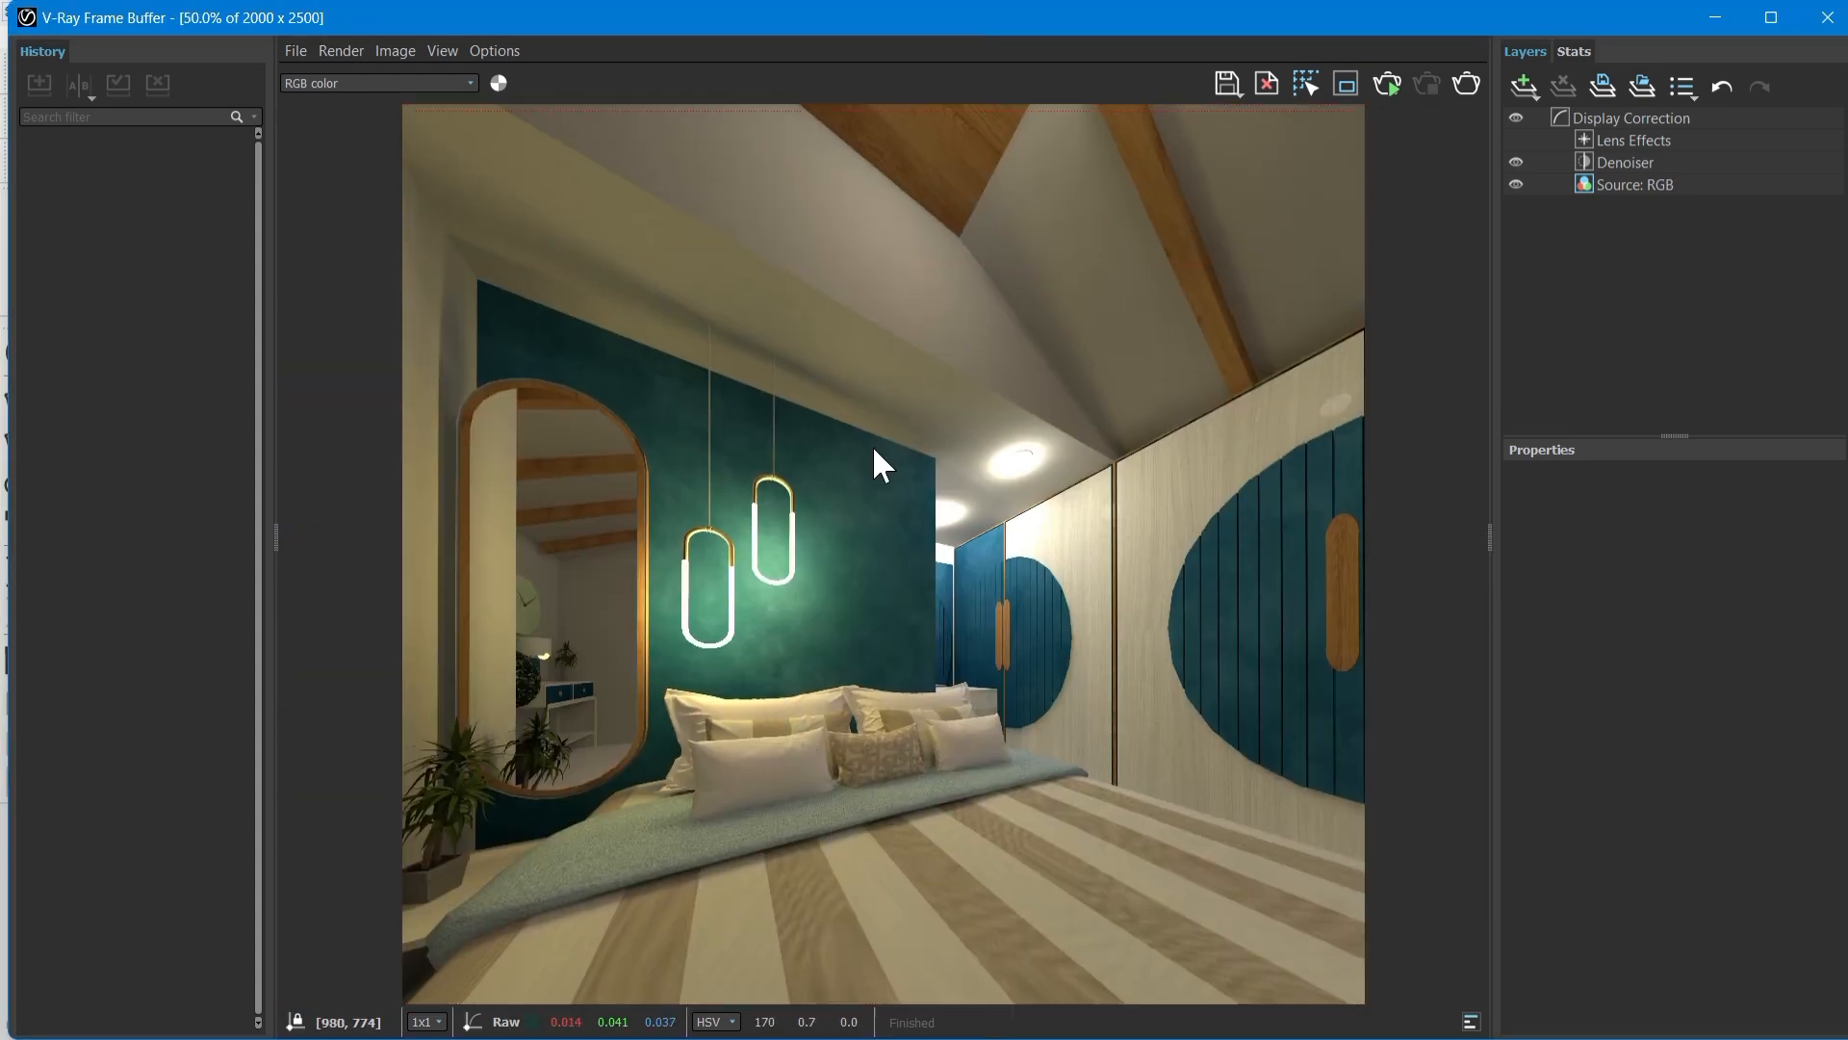
{"action": "middle_click_drag", "start_coordinate": [872, 445], "coordinate": [859, 511]}
{"action": "scroll", "coordinate": [858, 511], "scroll_direction": "down", "scroll_amount": 1}
{"action": "scroll", "coordinate": [901, 687], "scroll_direction": "up", "scroll_amount": 1}
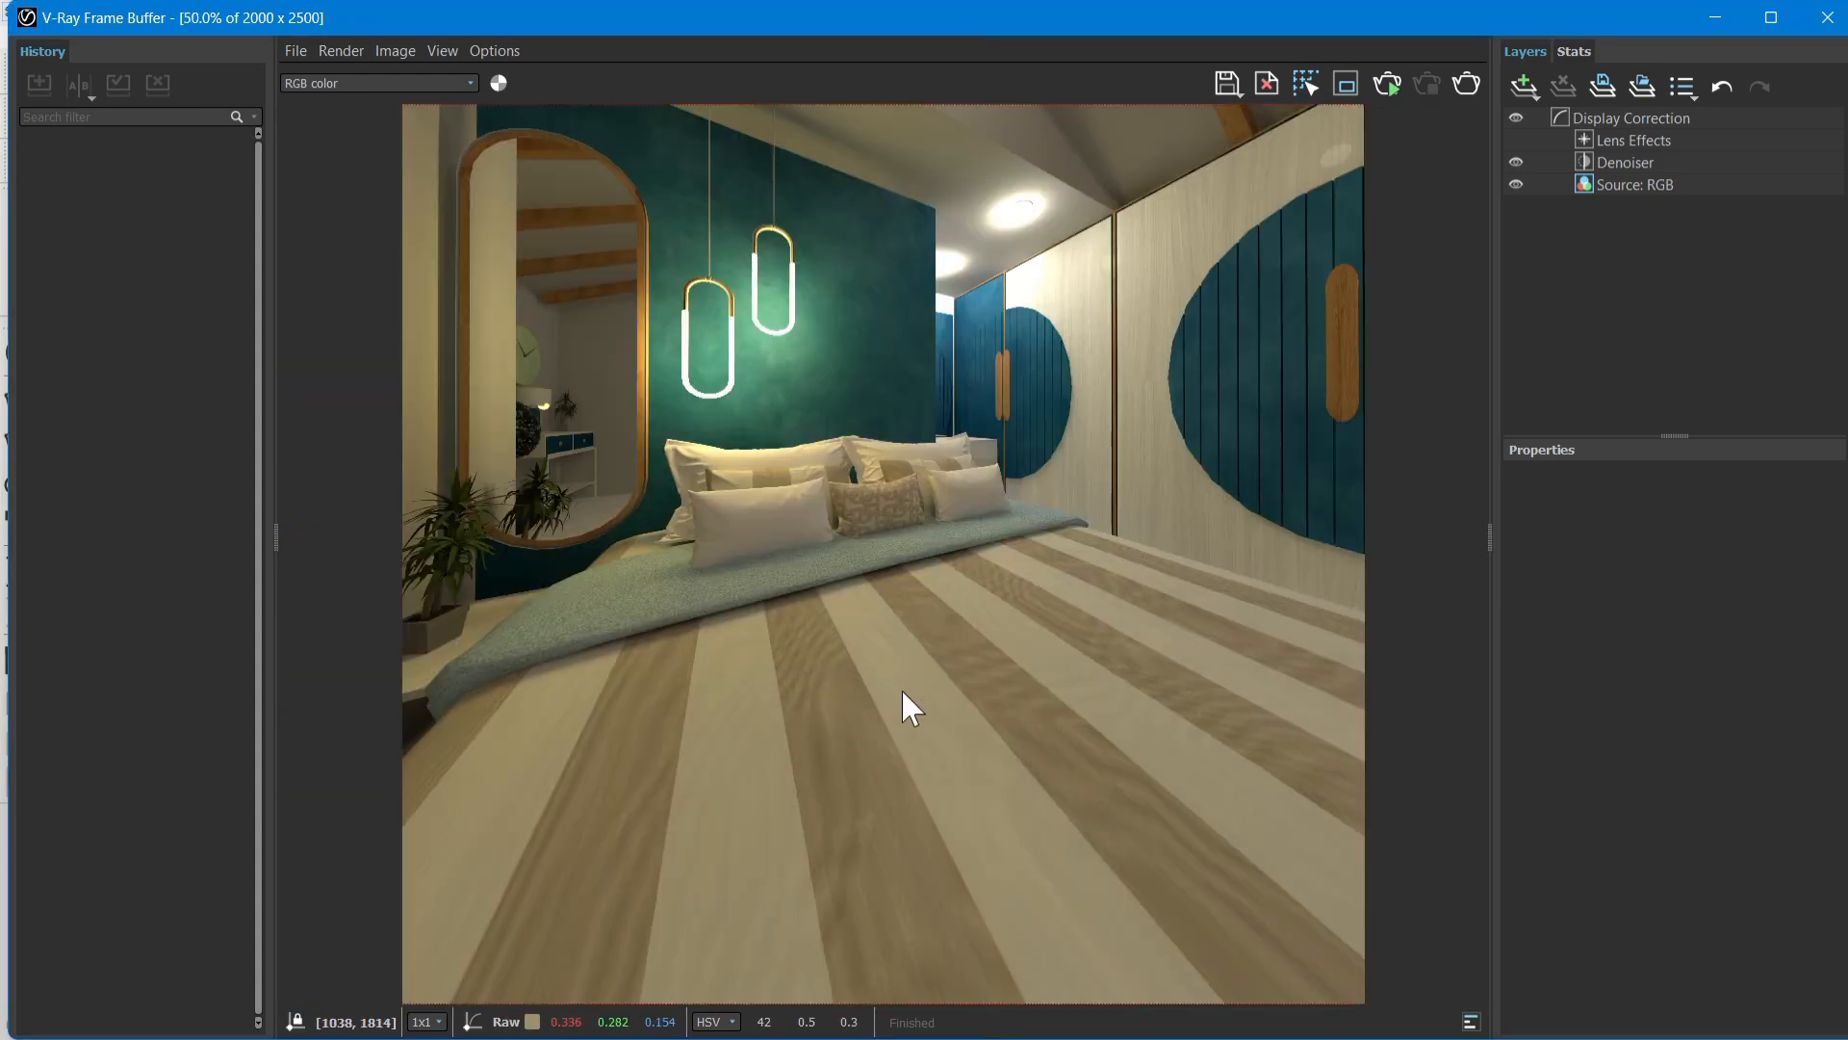
{"action": "left_click", "coordinate": [791, 46]}
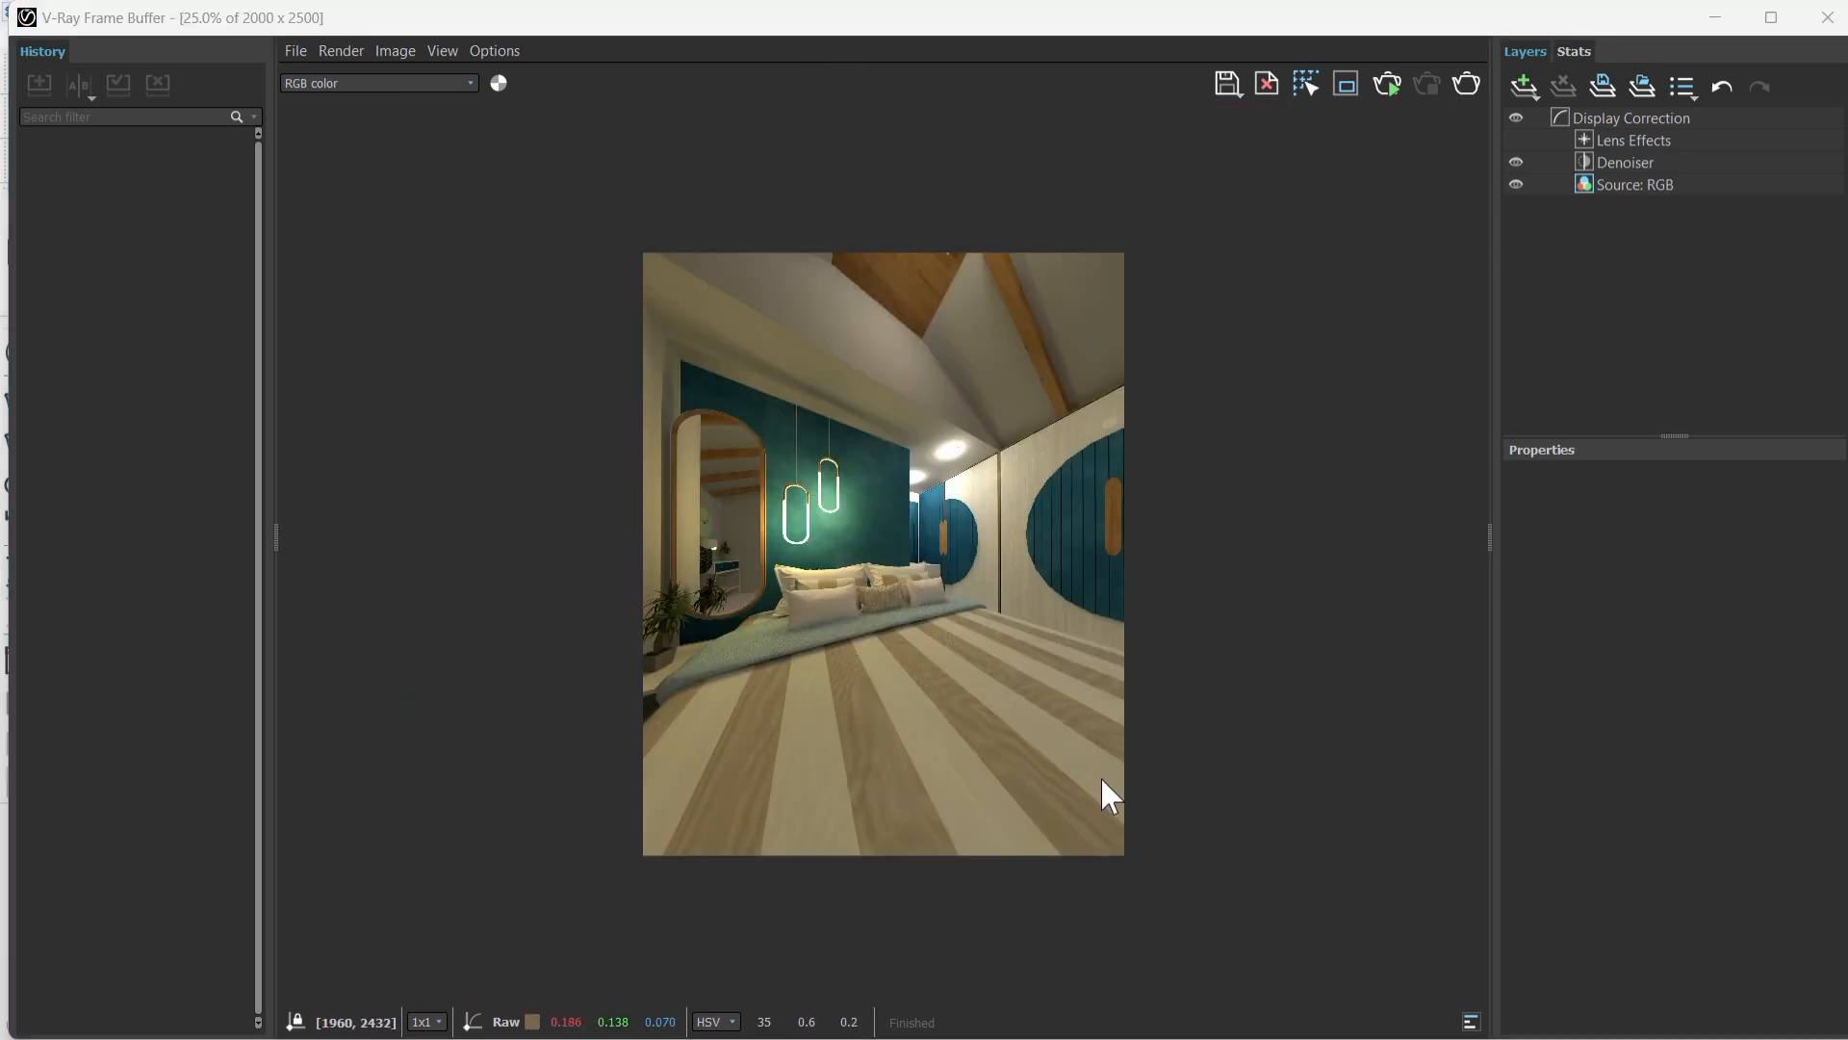
{"action": "scroll", "coordinate": [866, 614], "scroll_direction": "up", "scroll_amount": 1}
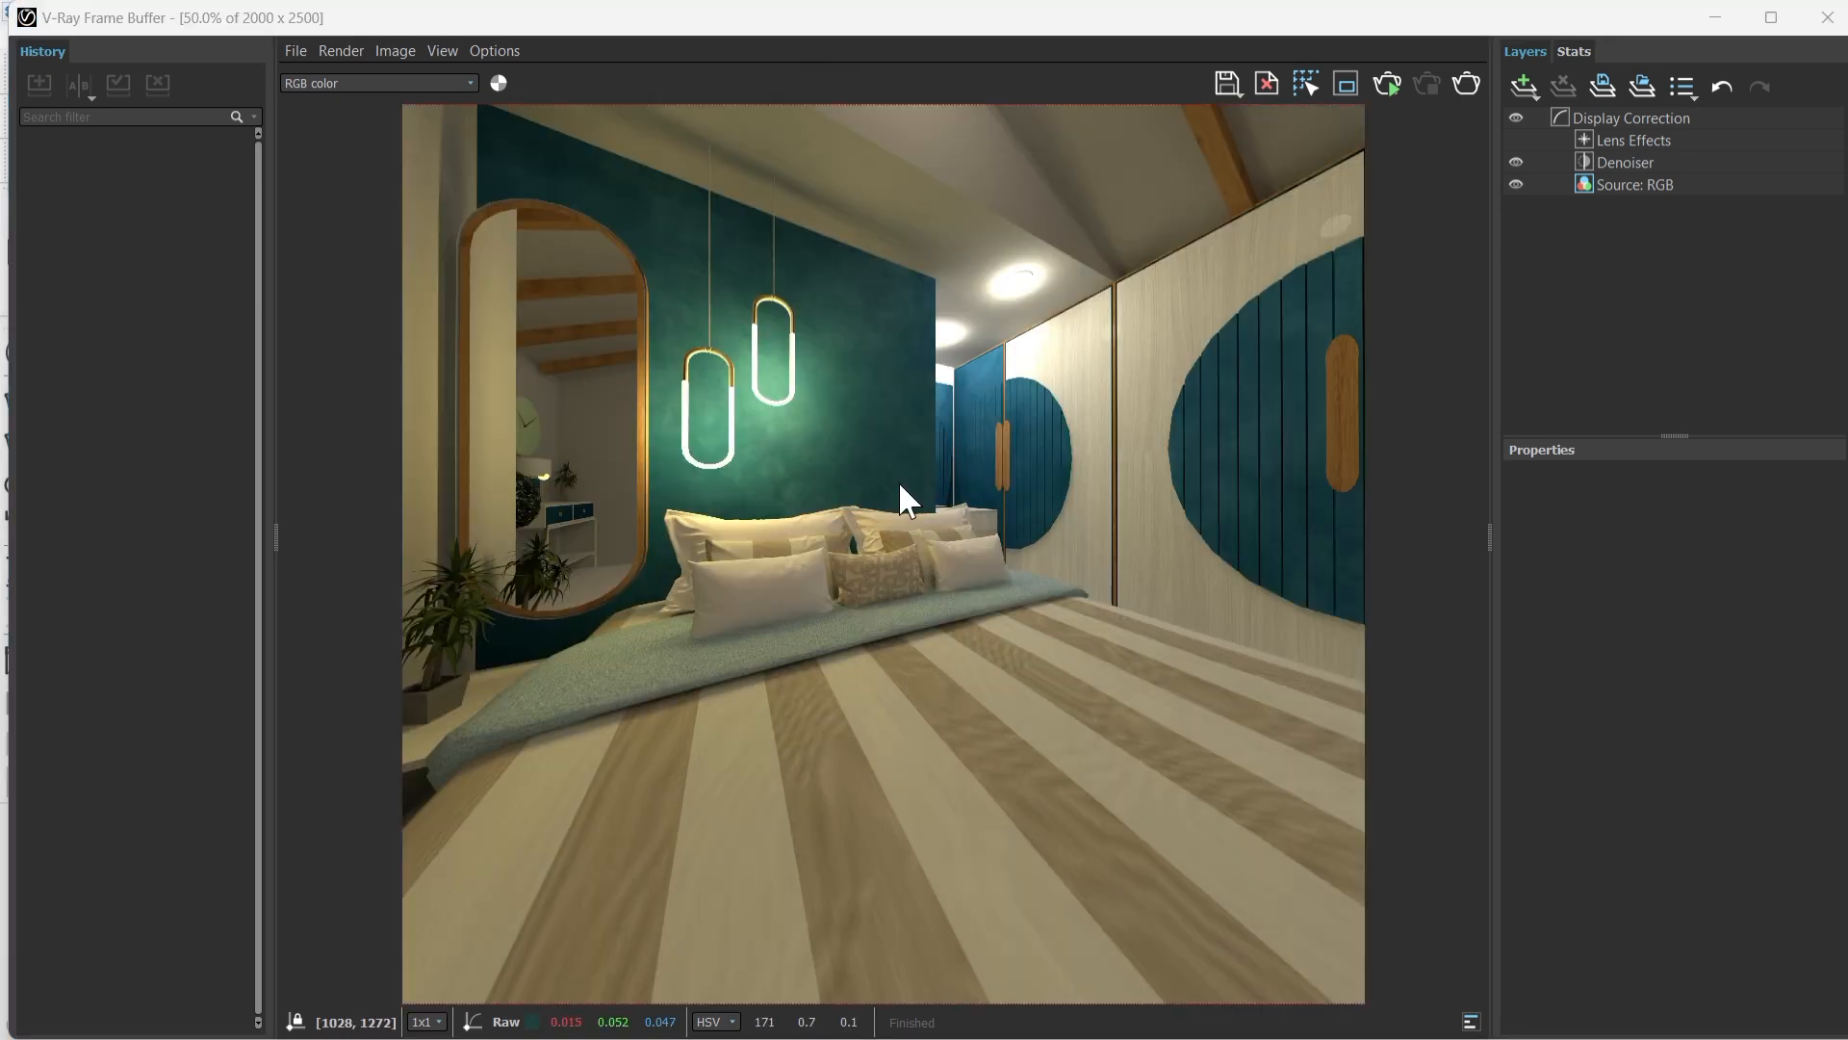
Step: Start saving the rendered image and choose New folder inside the Desktop folder as its destination
{"action": "left_click", "coordinate": [1227, 83]}
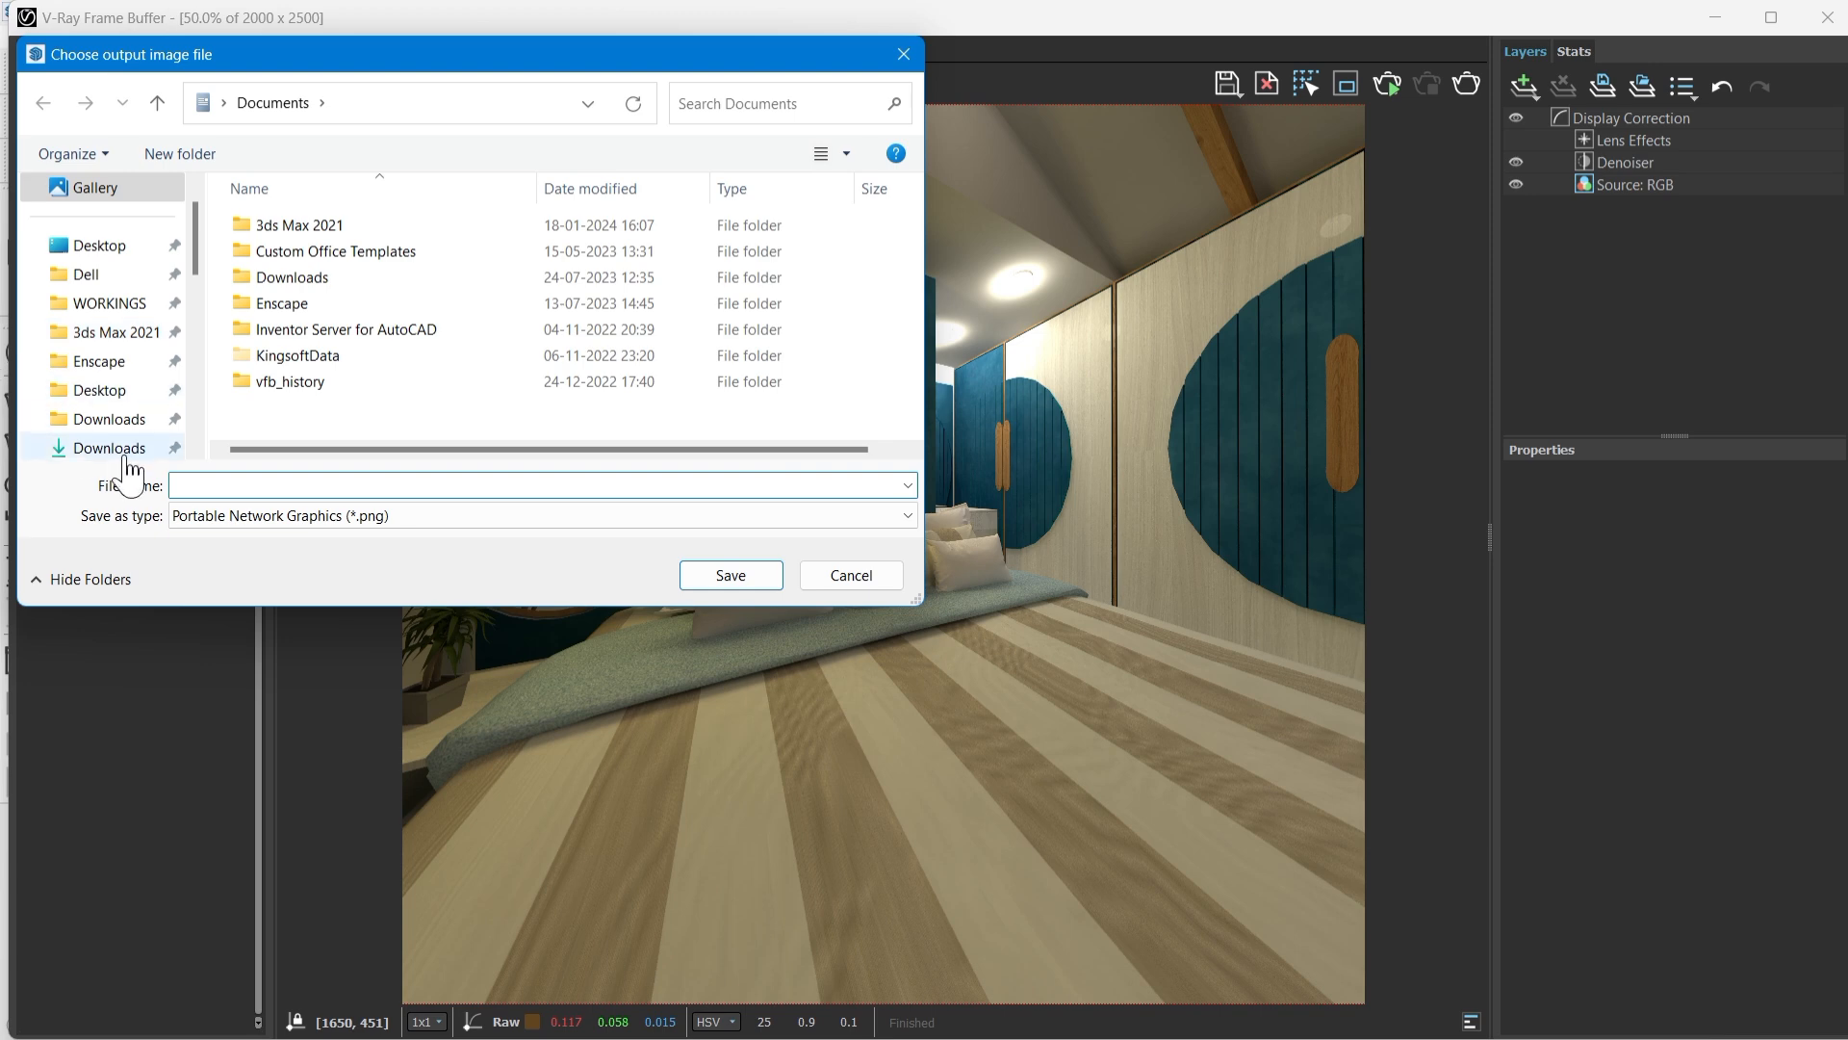
{"action": "left_click", "coordinate": [122, 395]}
{"action": "scroll", "coordinate": [332, 464], "scroll_direction": "down", "scroll_amount": 1}
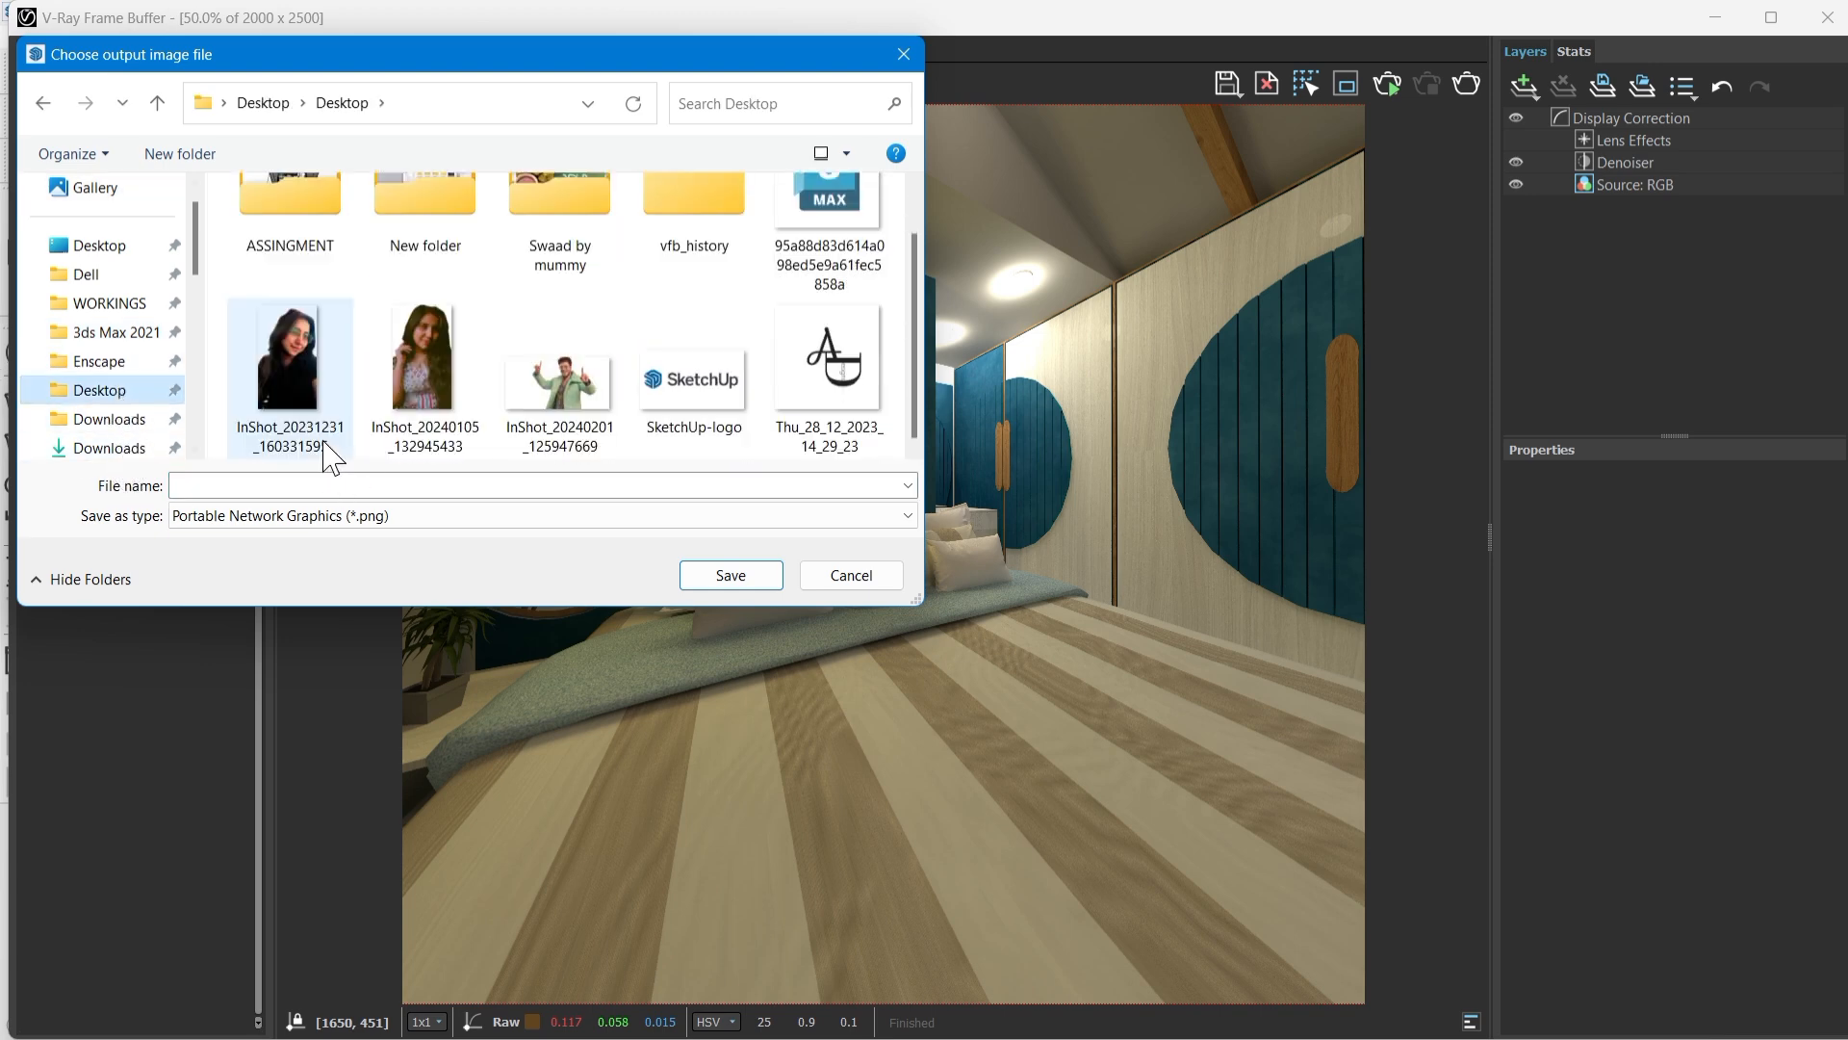
{"action": "scroll", "coordinate": [332, 452], "scroll_direction": "up", "scroll_amount": 1}
{"action": "left_click", "coordinate": [426, 261]}
{"action": "double_click", "coordinate": [422, 250]}
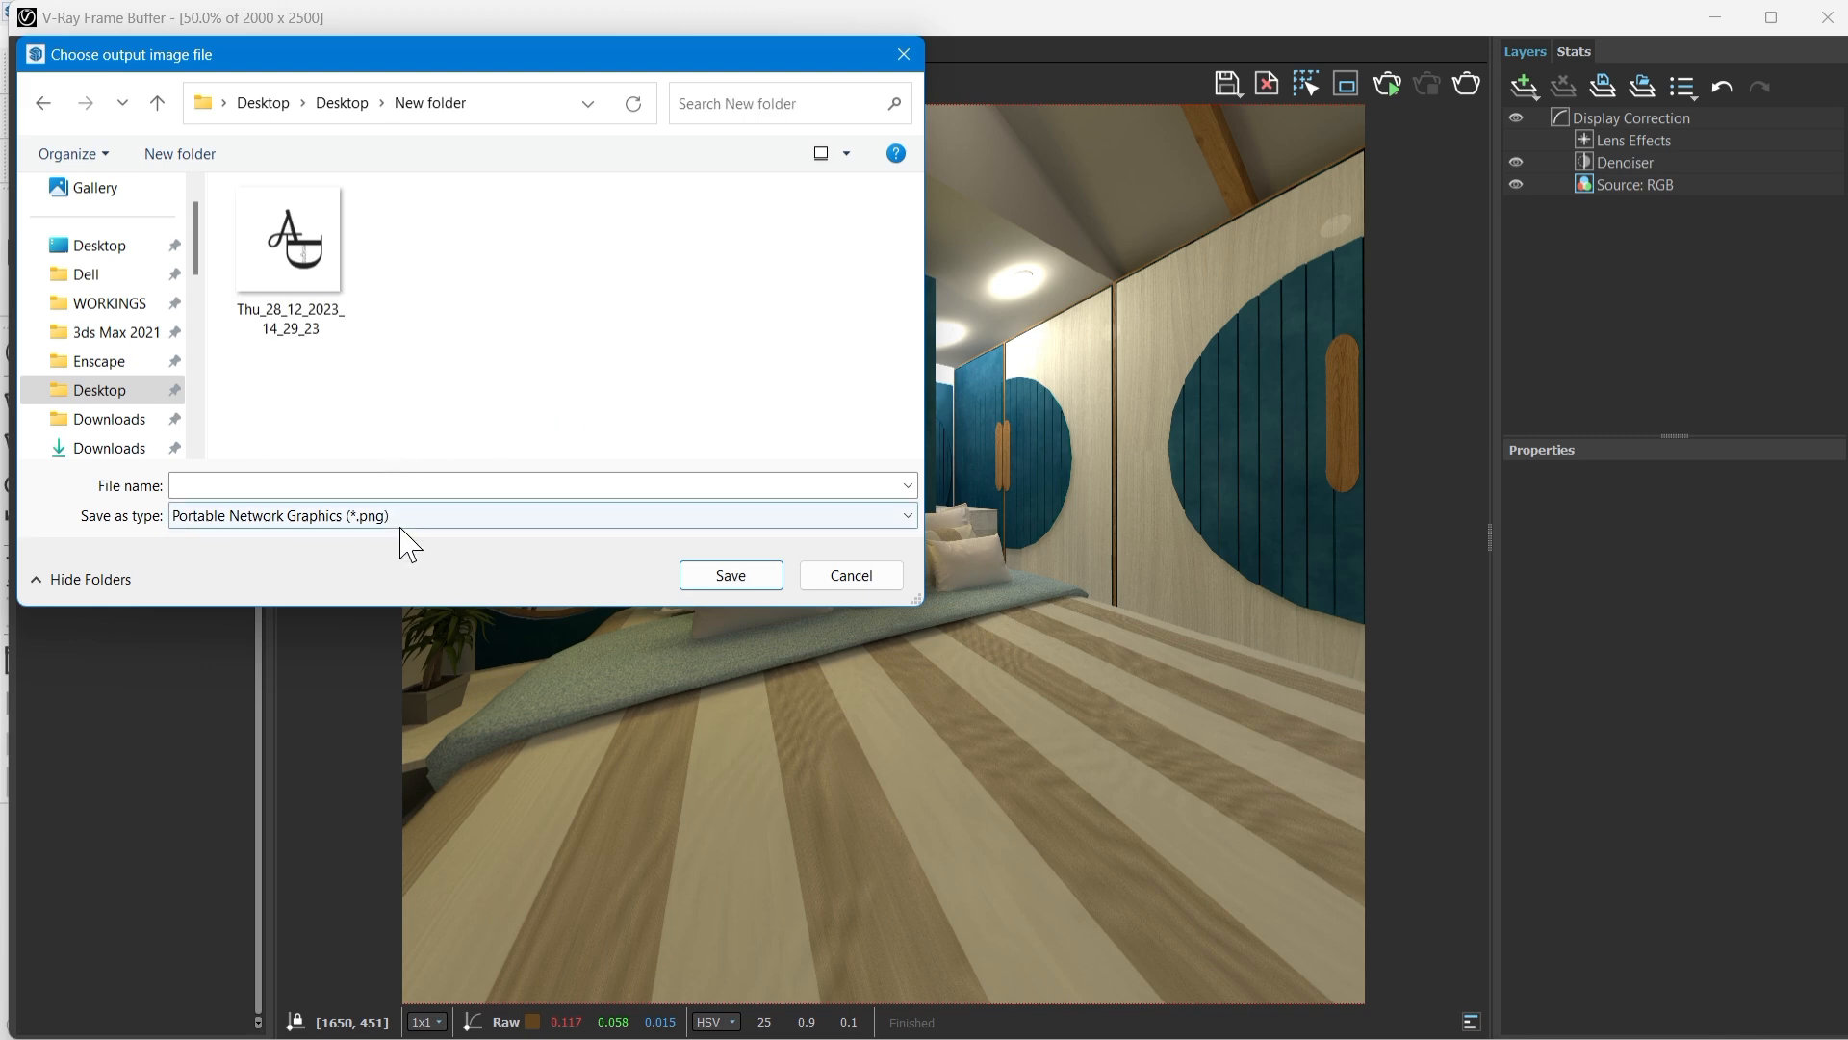
Step: Save the render as a JPEG image file named fghg
{"action": "left_click", "coordinate": [327, 517]}
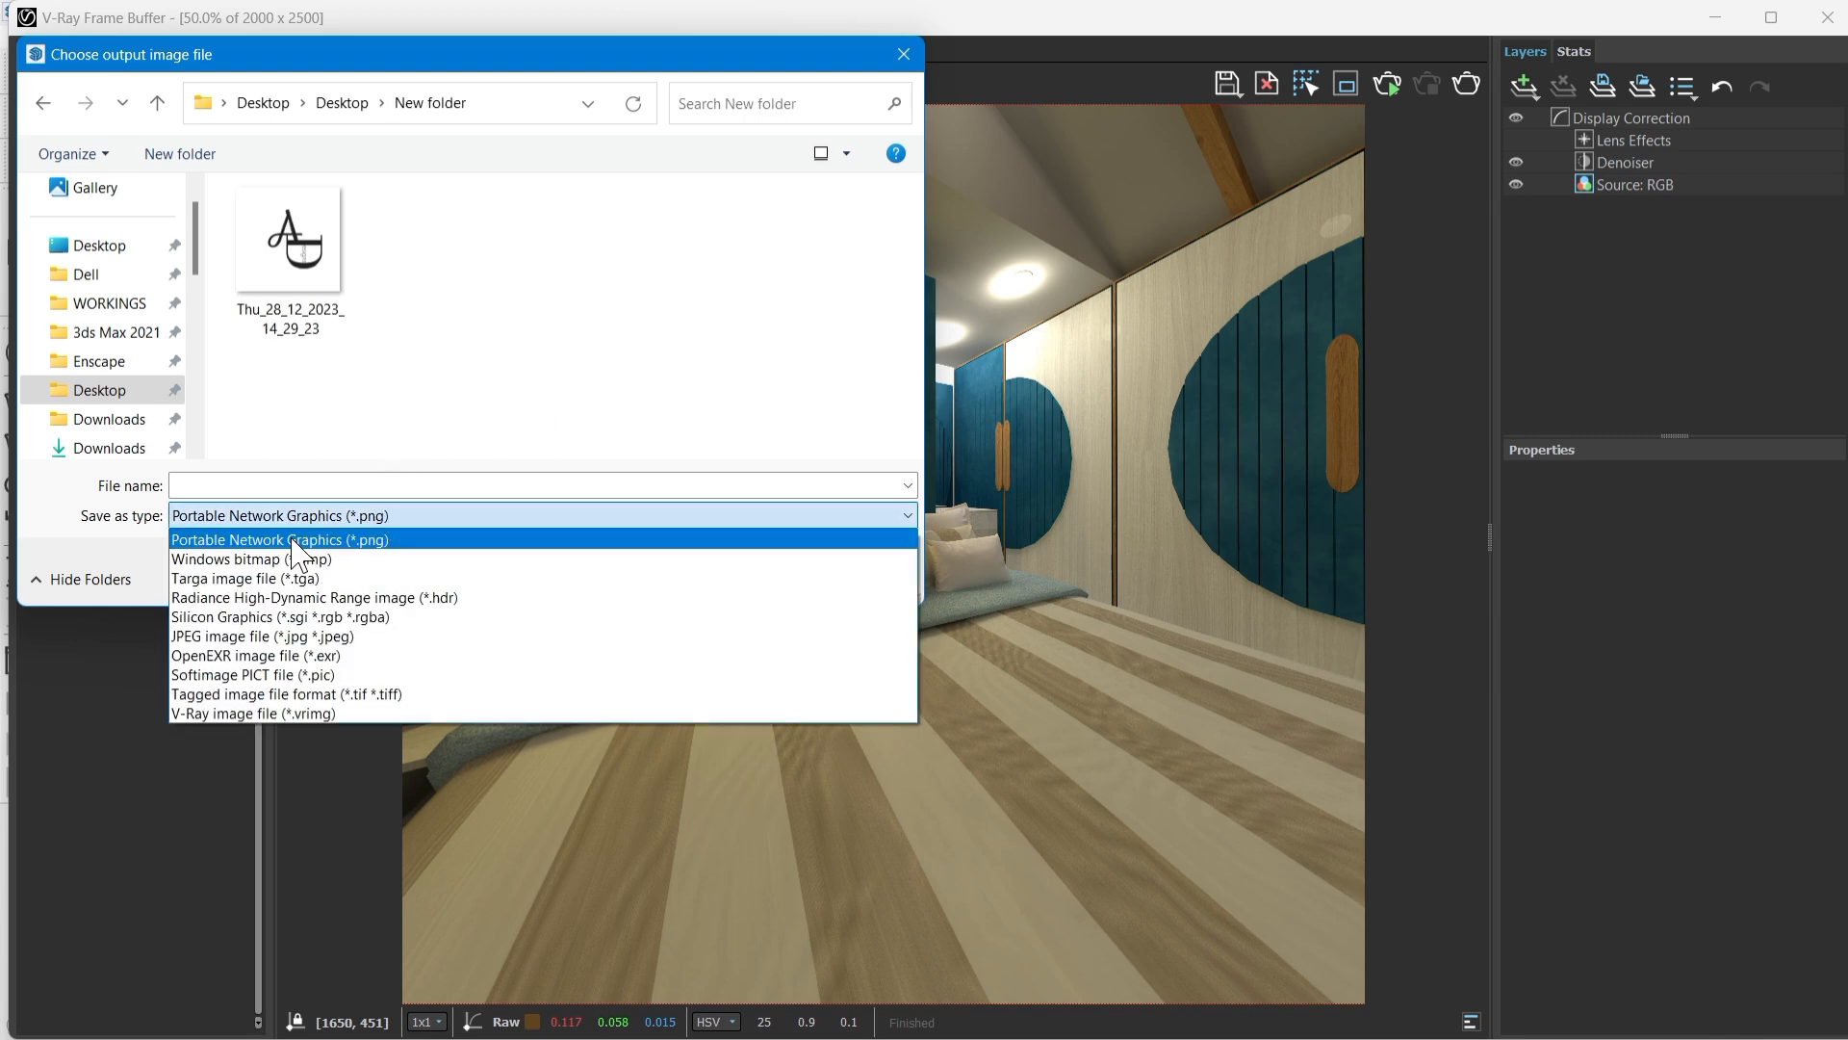
{"action": "left_click", "coordinate": [269, 636]}
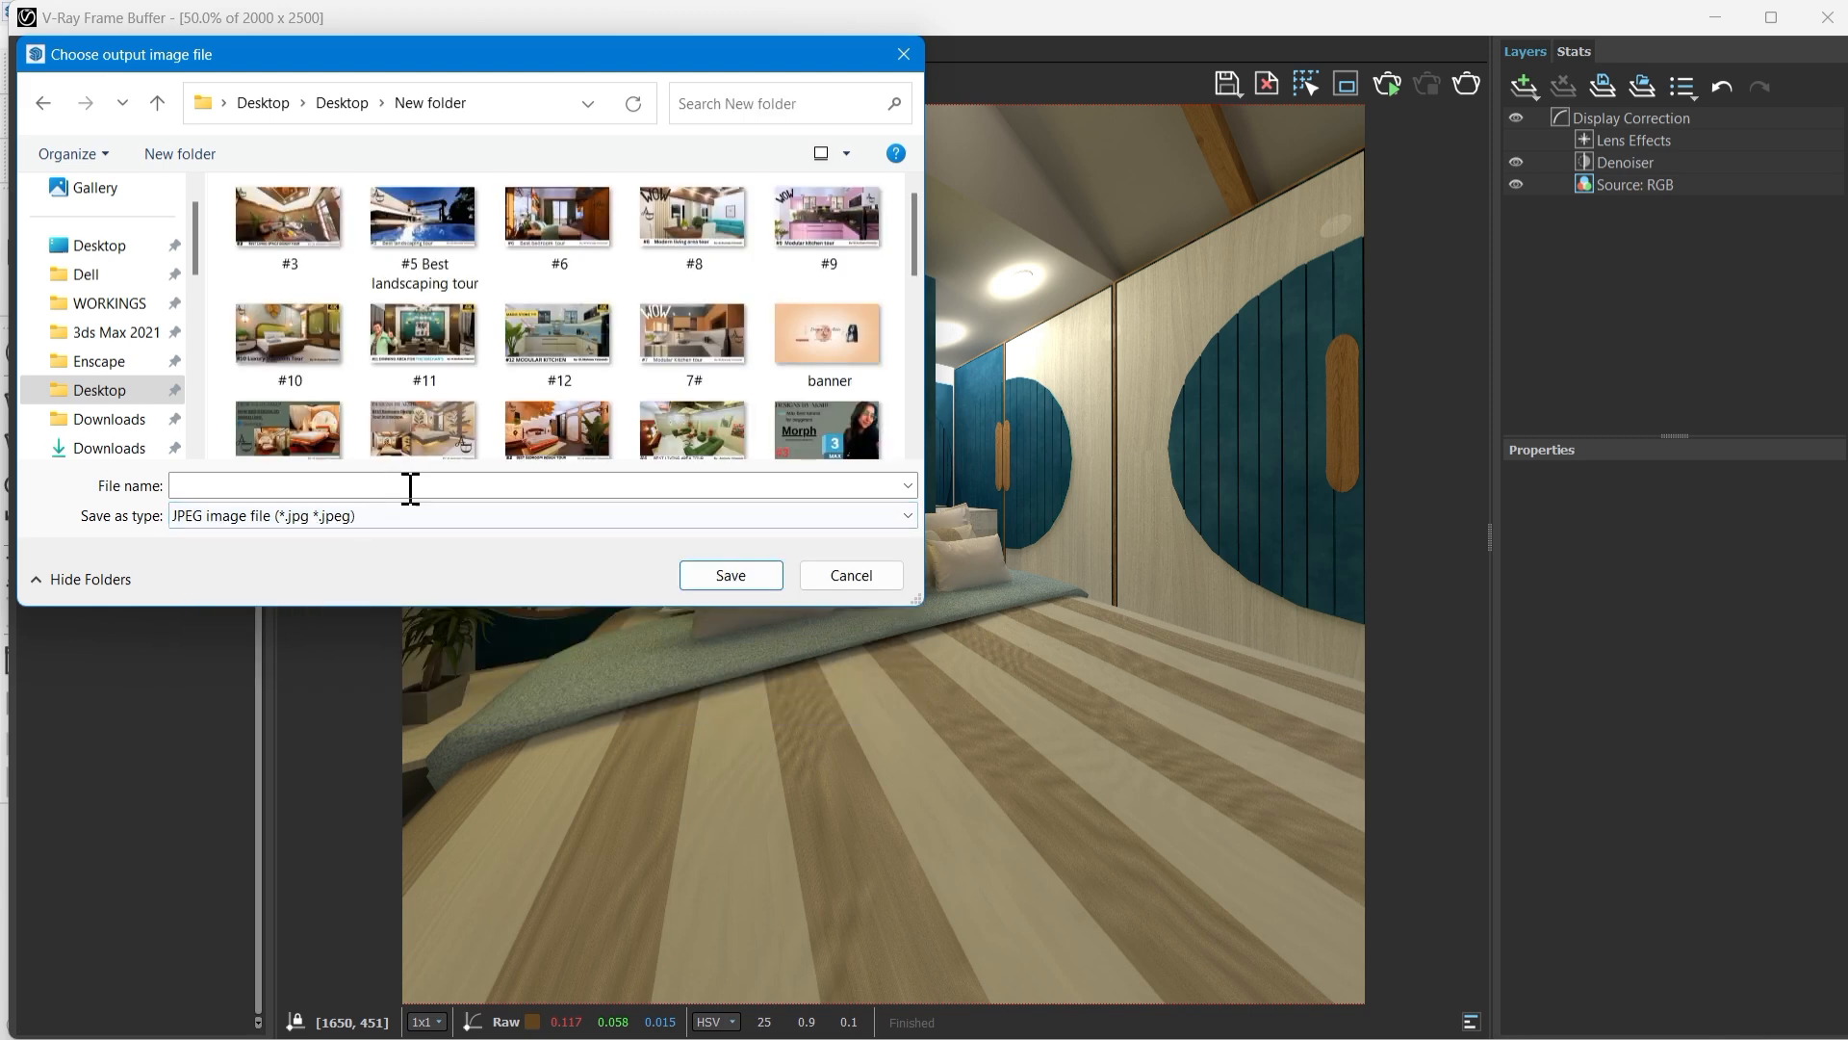
{"action": "left_click", "coordinate": [546, 481]}
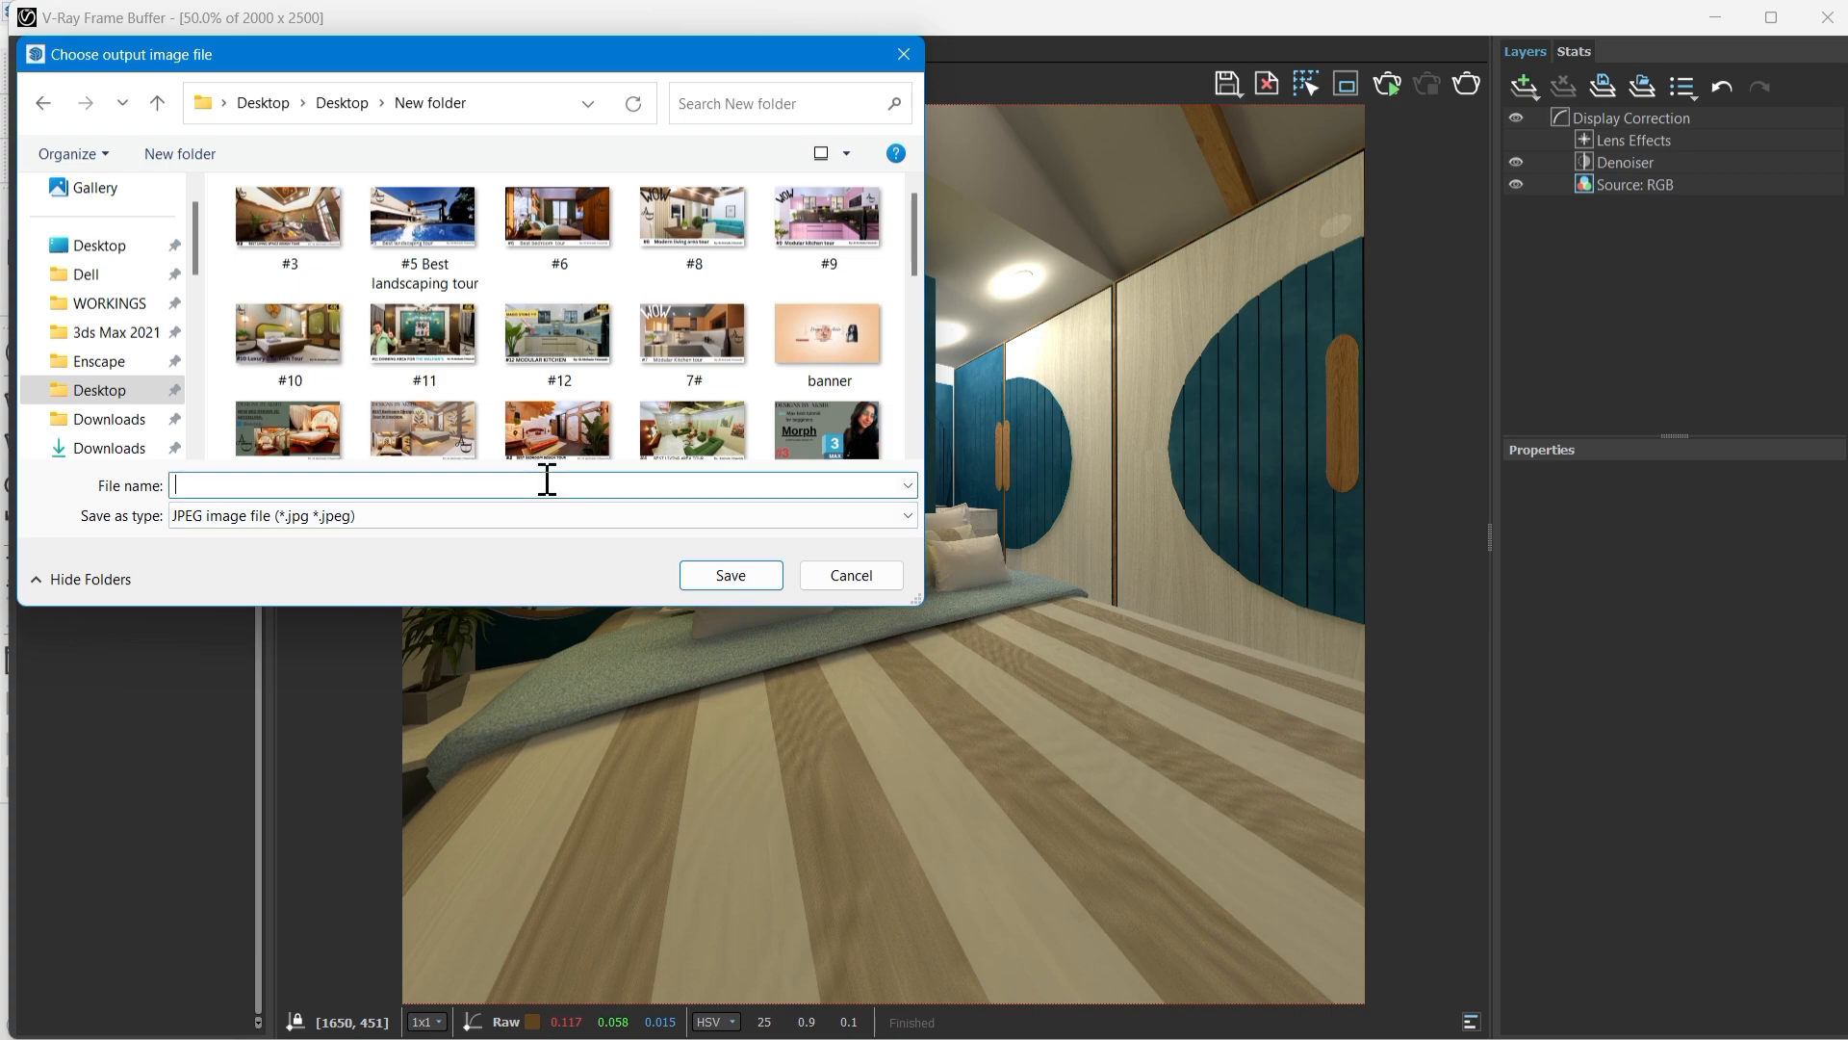
{"action": "type", "text": "fghgh"}
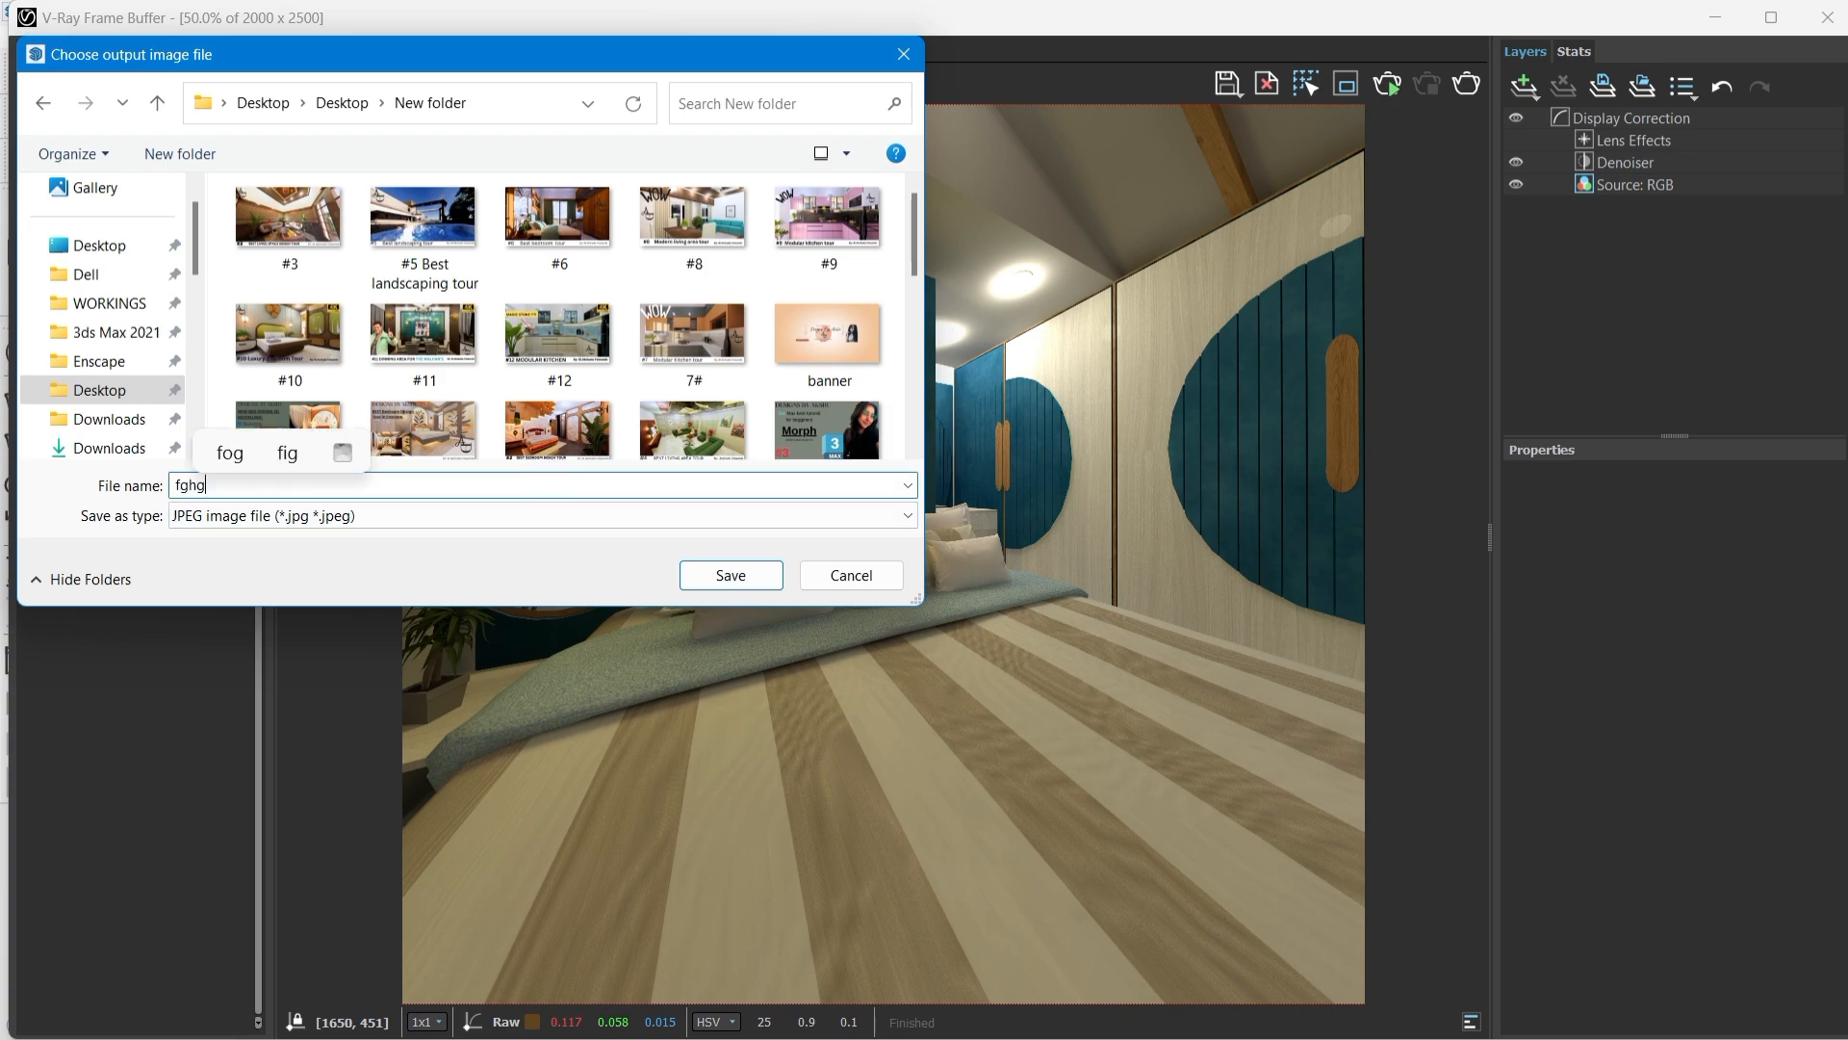
{"action": "left_click", "coordinate": [759, 580]}
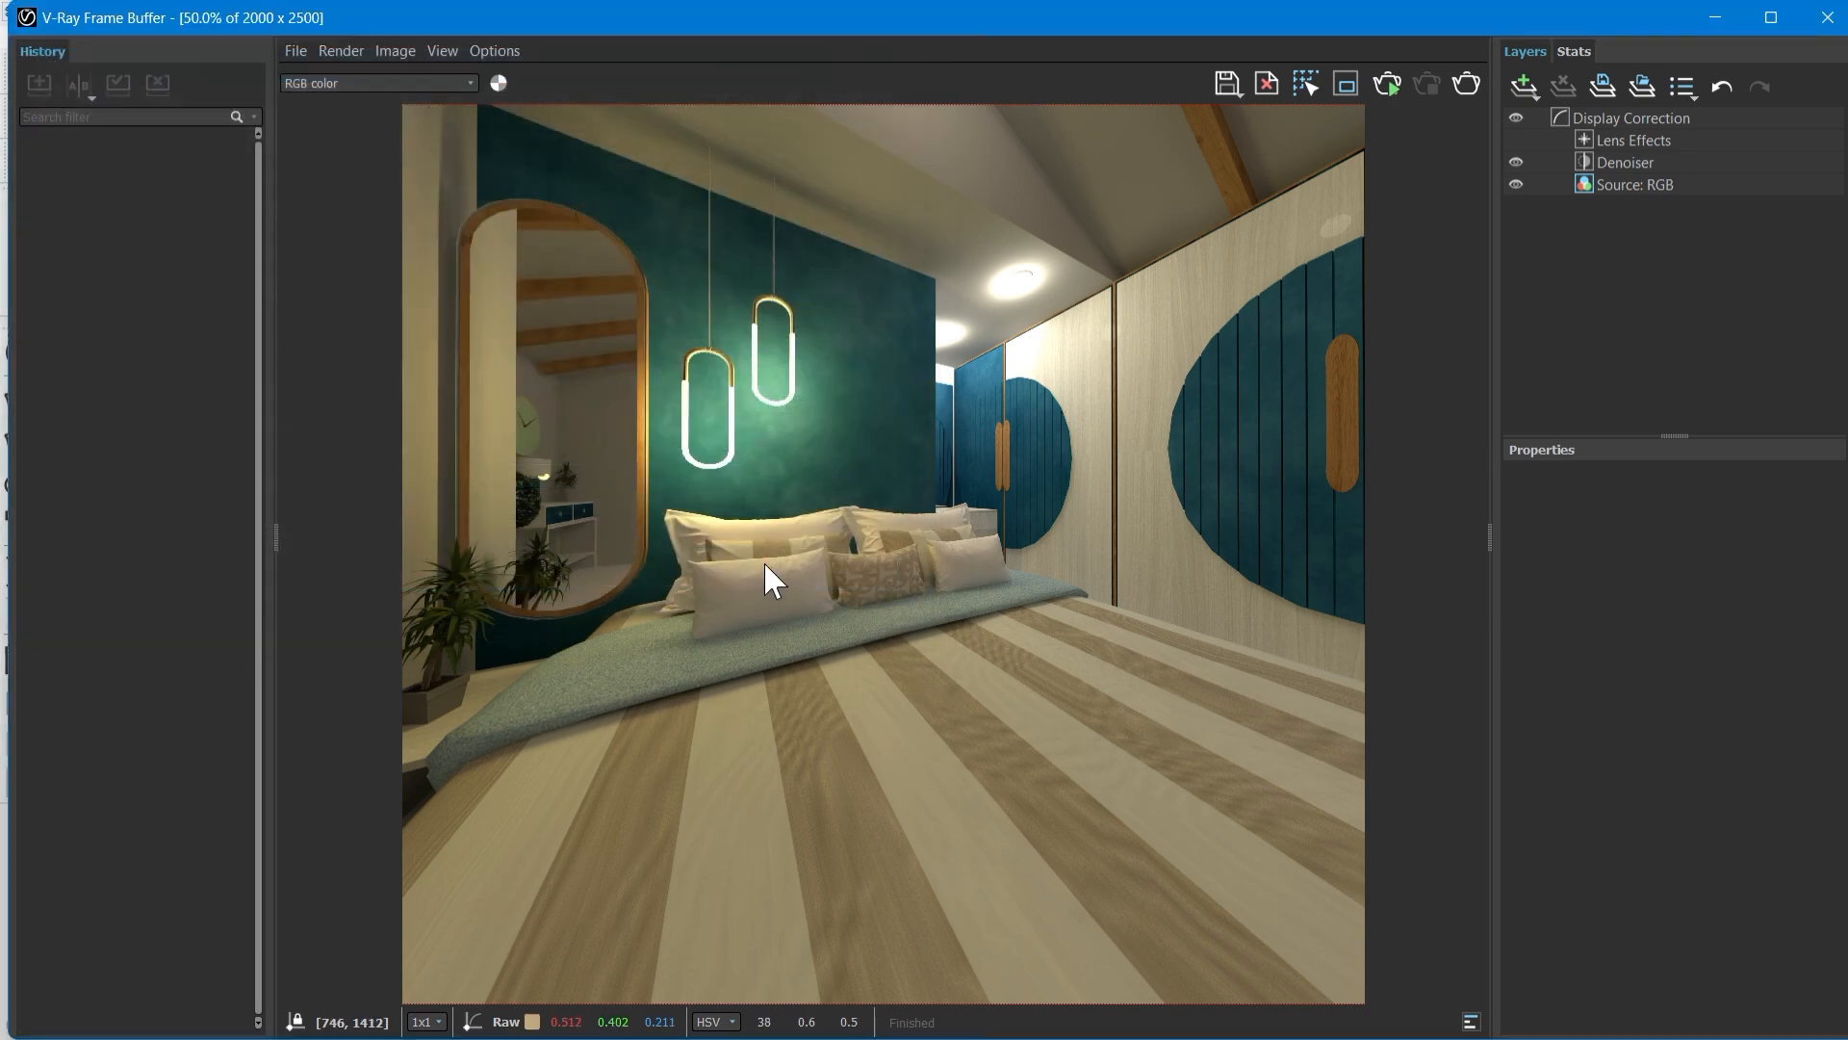
Step: Examine details of the finished render up close: the wardrobe, pendant lamps, pillows and the desk reflected in the mirror
{"action": "scroll", "coordinate": [791, 548], "scroll_direction": "down", "scroll_amount": 2}
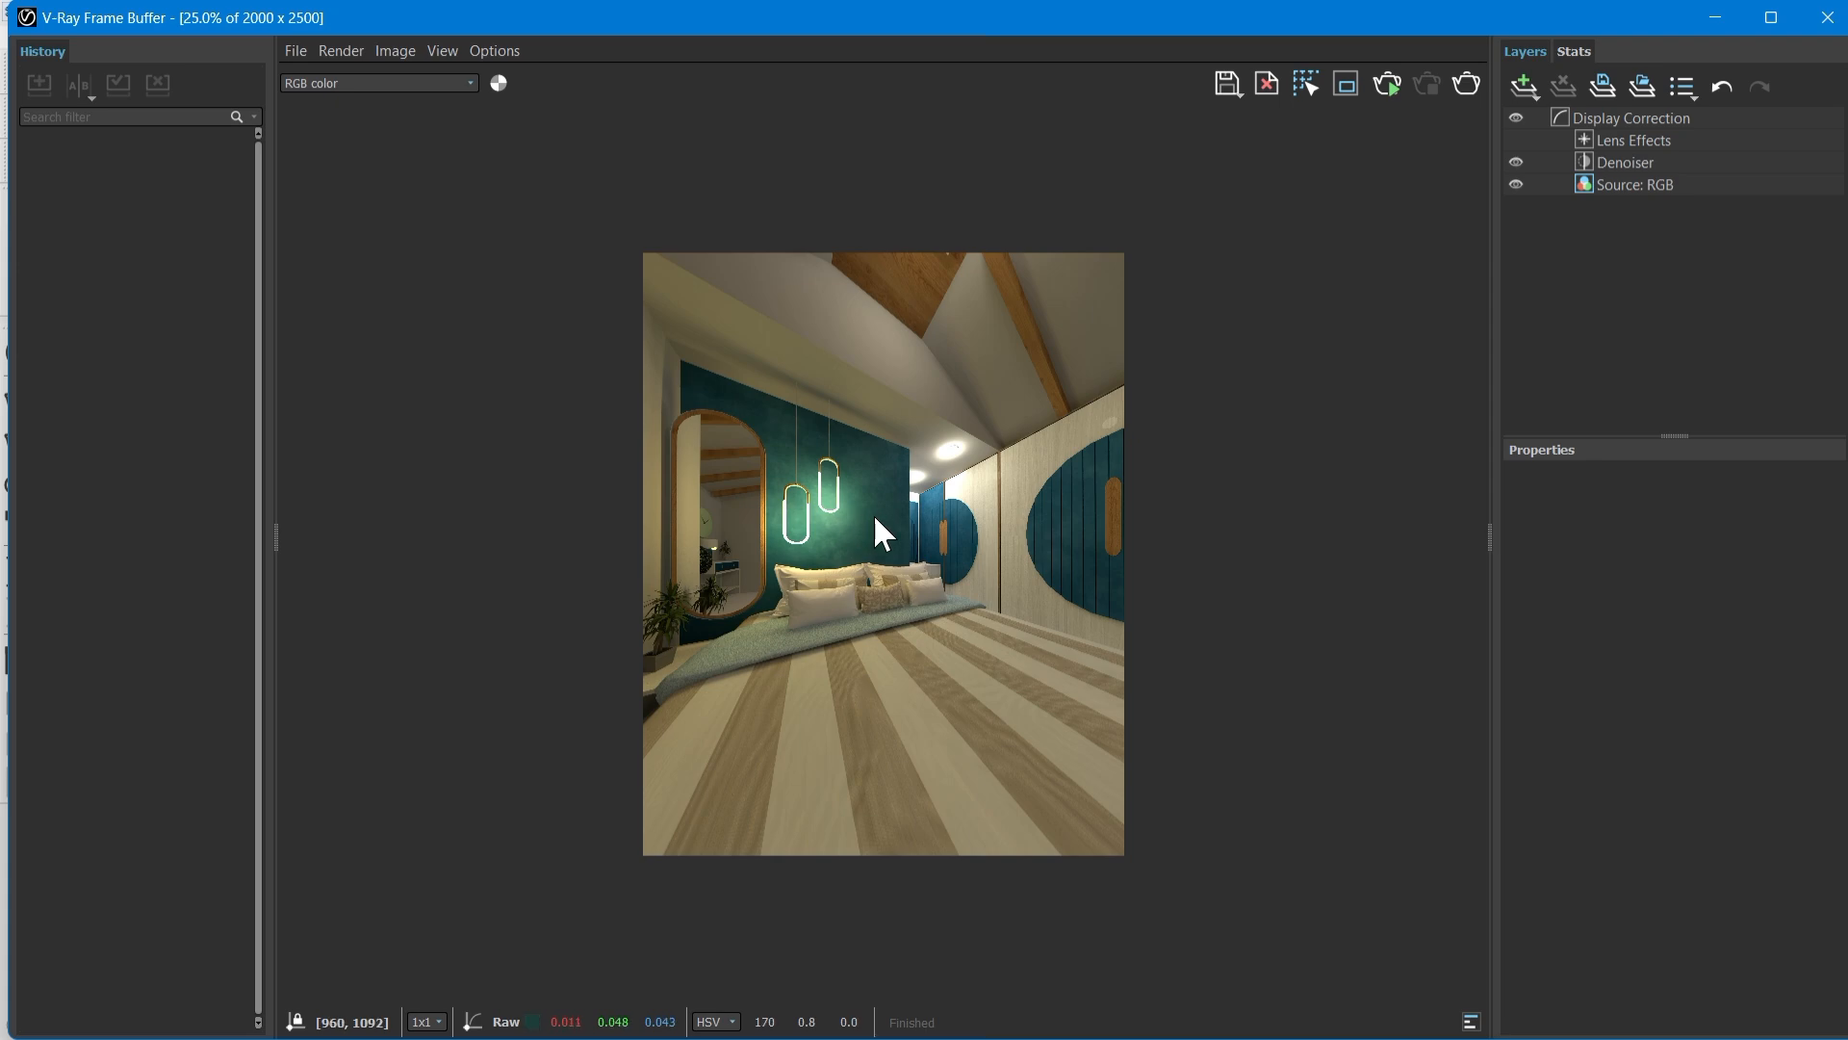
{"action": "scroll", "coordinate": [863, 528], "scroll_direction": "up", "scroll_amount": 2}
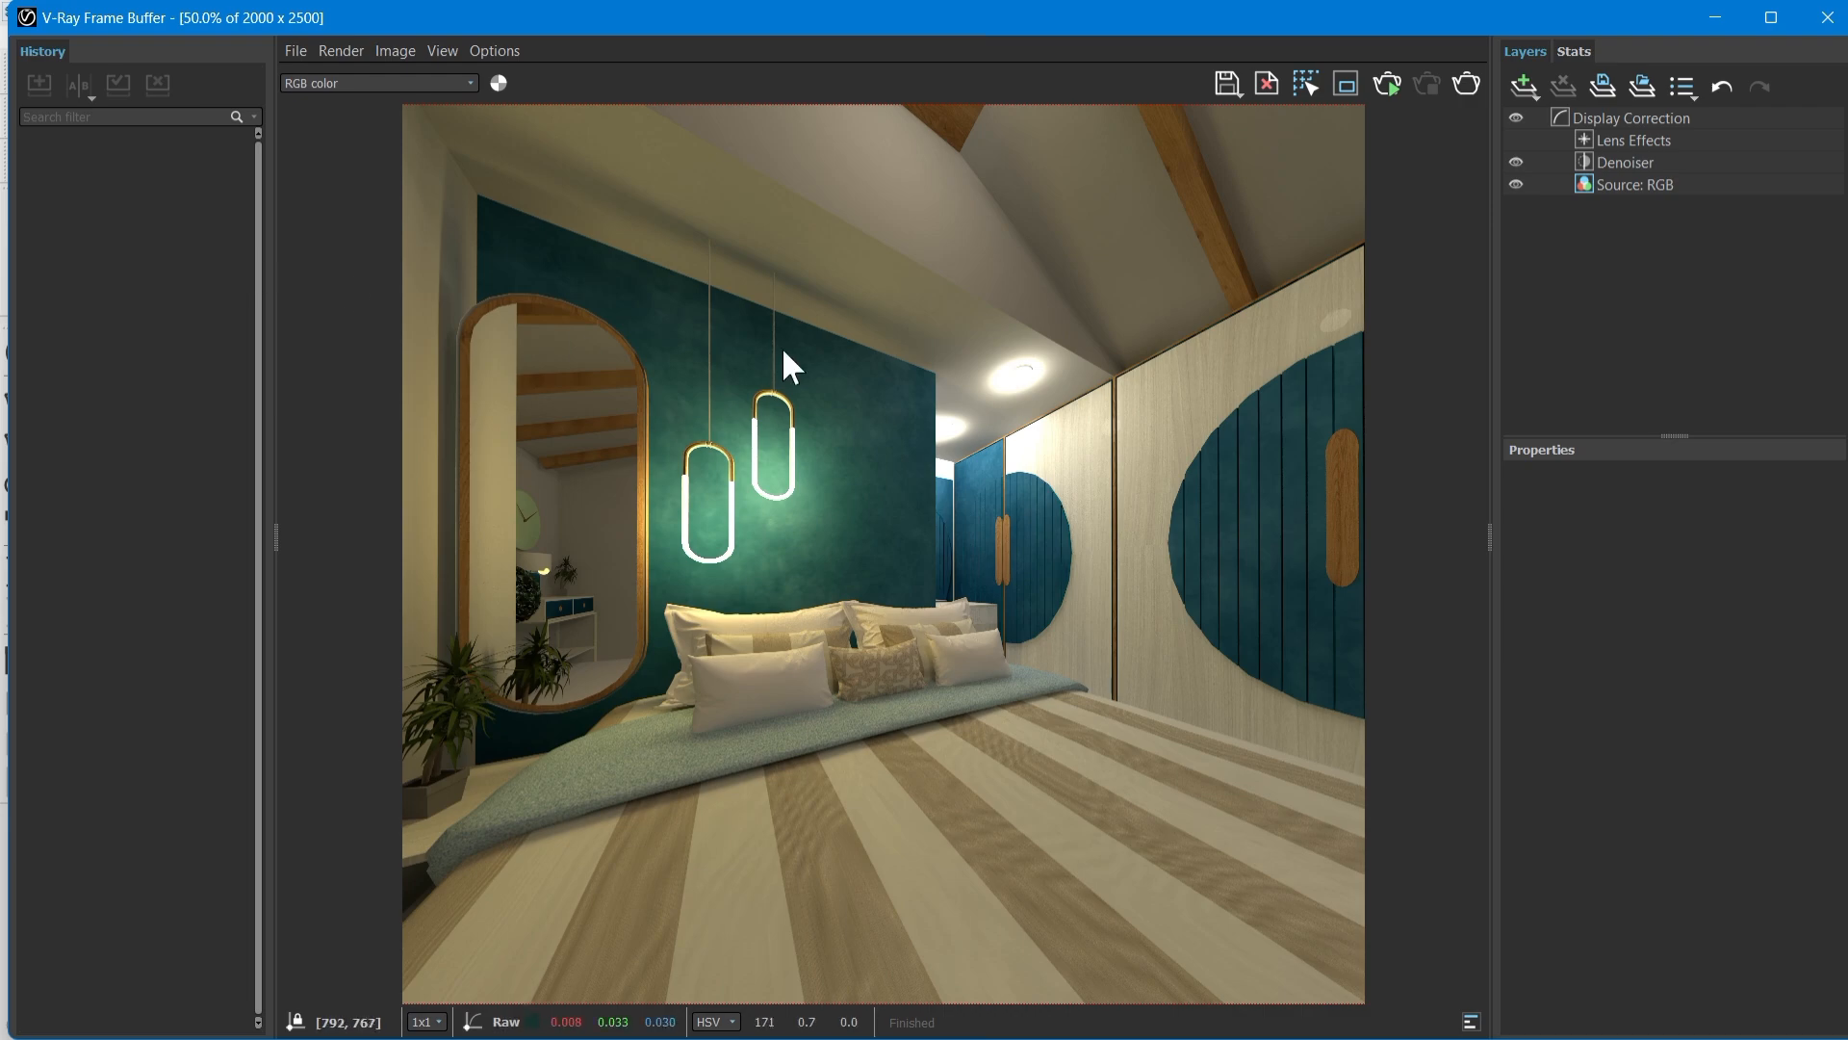
{"action": "scroll", "coordinate": [920, 701], "scroll_direction": "down", "scroll_amount": 2}
{"action": "scroll", "coordinate": [921, 709], "scroll_direction": "up", "scroll_amount": 2}
{"action": "scroll", "coordinate": [1163, 248], "scroll_direction": "up", "scroll_amount": 1}
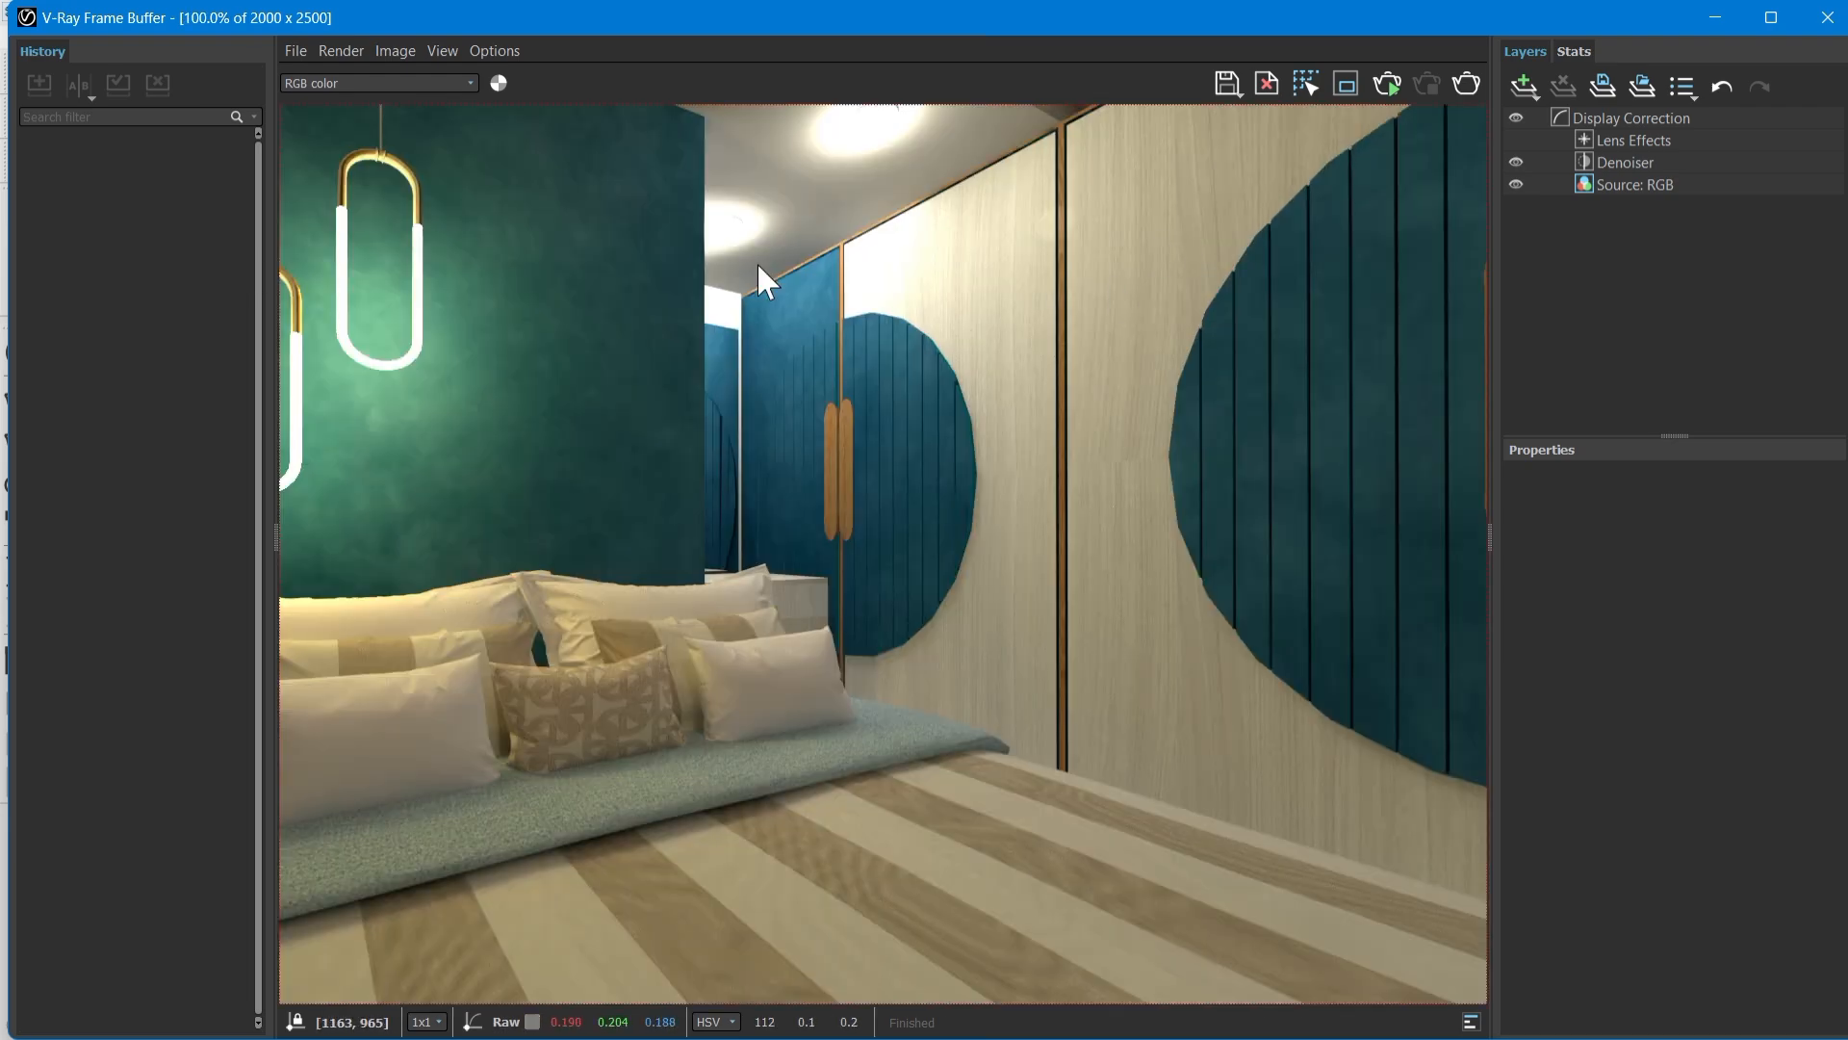
{"action": "middle_click_drag", "start_coordinate": [756, 262], "coordinate": [1128, 332]}
{"action": "scroll", "coordinate": [628, 395], "scroll_direction": "up", "scroll_amount": 1}
{"action": "middle_click_drag", "start_coordinate": [617, 539], "coordinate": [828, 422]}
{"action": "scroll", "coordinate": [843, 433], "scroll_direction": "down", "scroll_amount": 1}
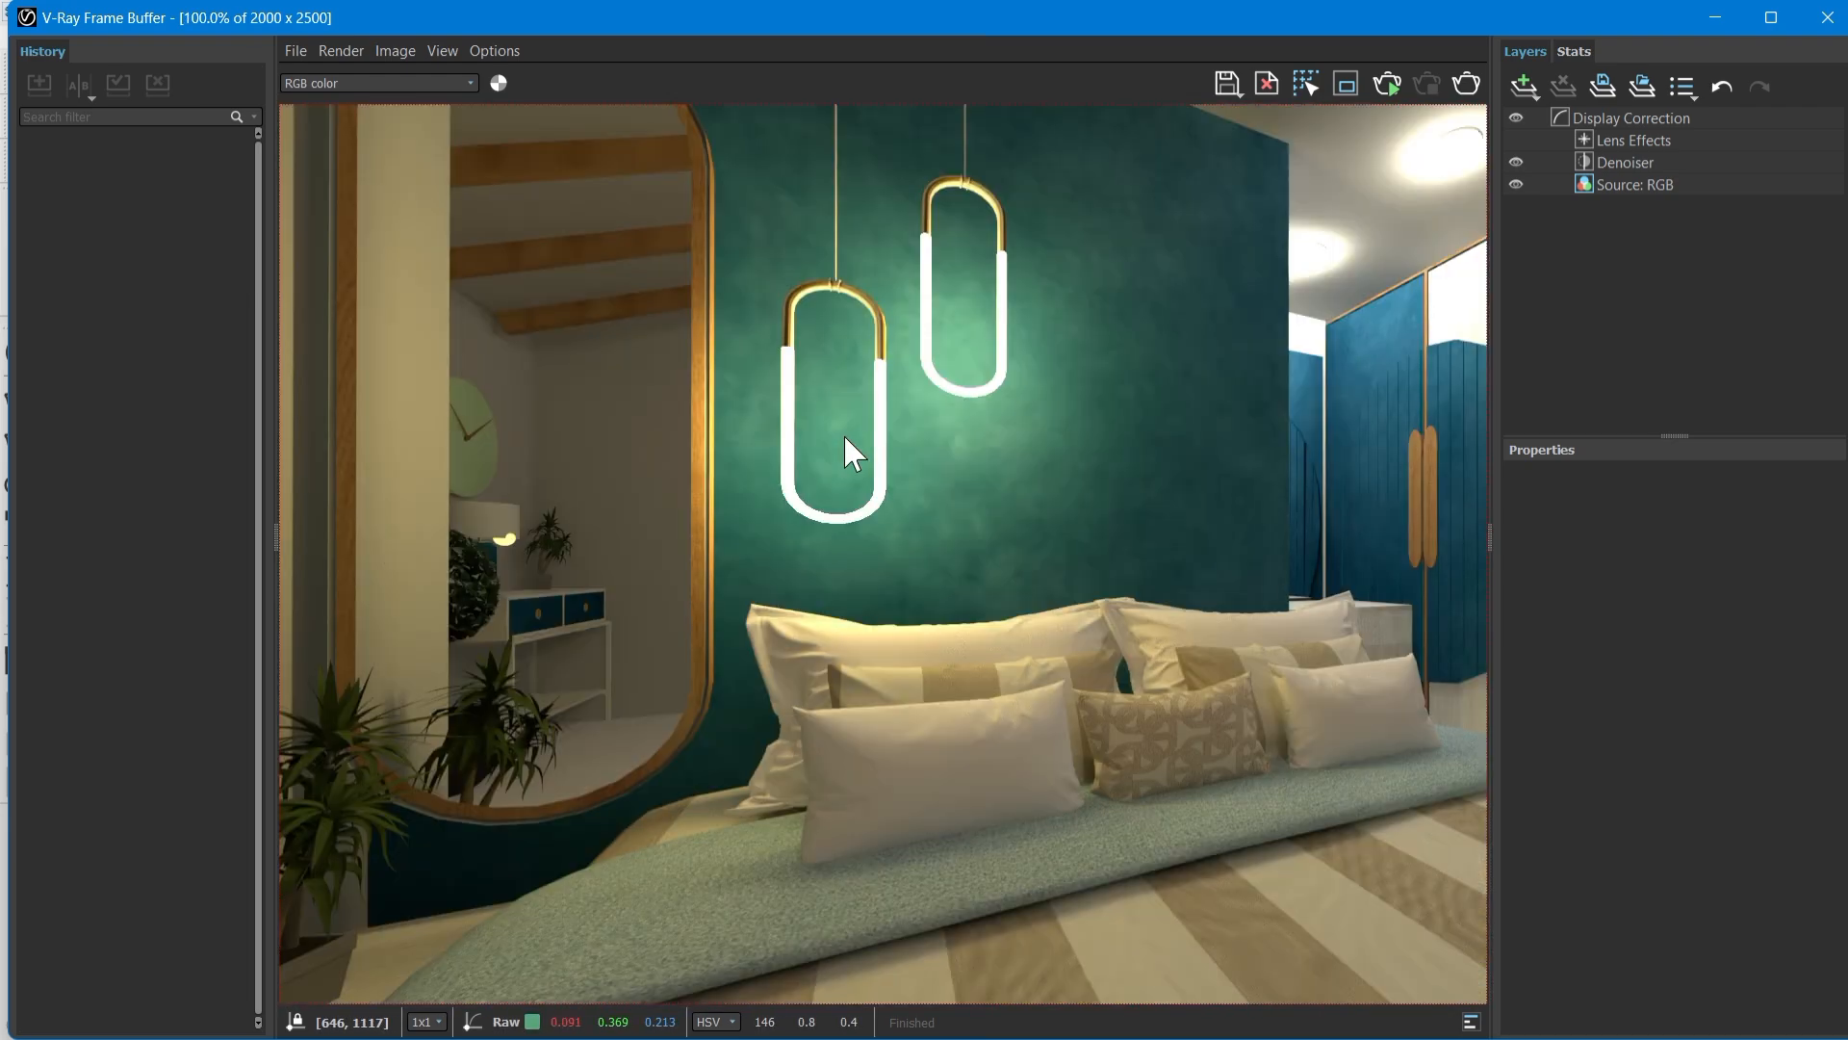
{"action": "middle_click_drag", "start_coordinate": [477, 472], "coordinate": [789, 587]}
{"action": "scroll", "coordinate": [607, 716], "scroll_direction": "up", "scroll_amount": 2}
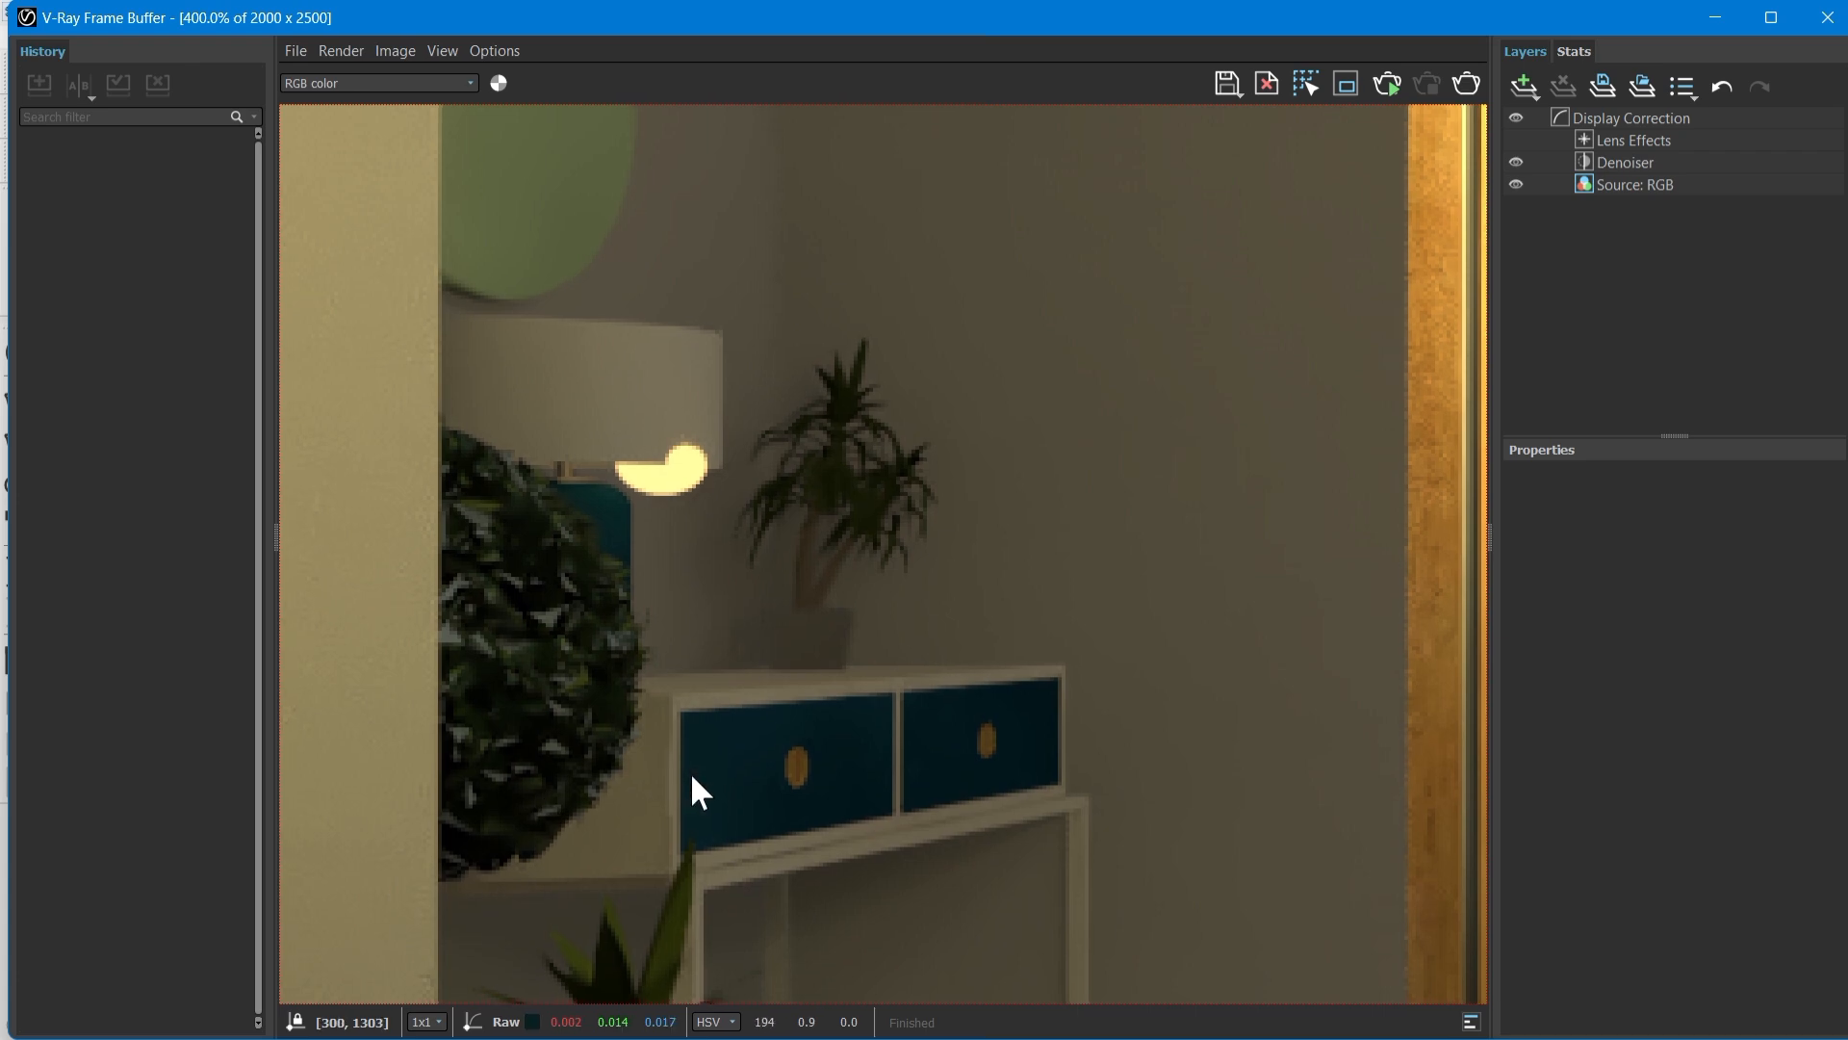
Step: Examine the render's full portrait composition, the sloped ceiling and the pillows against the headboard wall
{"action": "scroll", "coordinate": [698, 775], "scroll_direction": "down", "scroll_amount": 1}
{"action": "scroll", "coordinate": [737, 621], "scroll_direction": "down", "scroll_amount": 1}
{"action": "scroll", "coordinate": [837, 309], "scroll_direction": "down", "scroll_amount": 1}
{"action": "scroll", "coordinate": [830, 303], "scroll_direction": "down", "scroll_amount": 1}
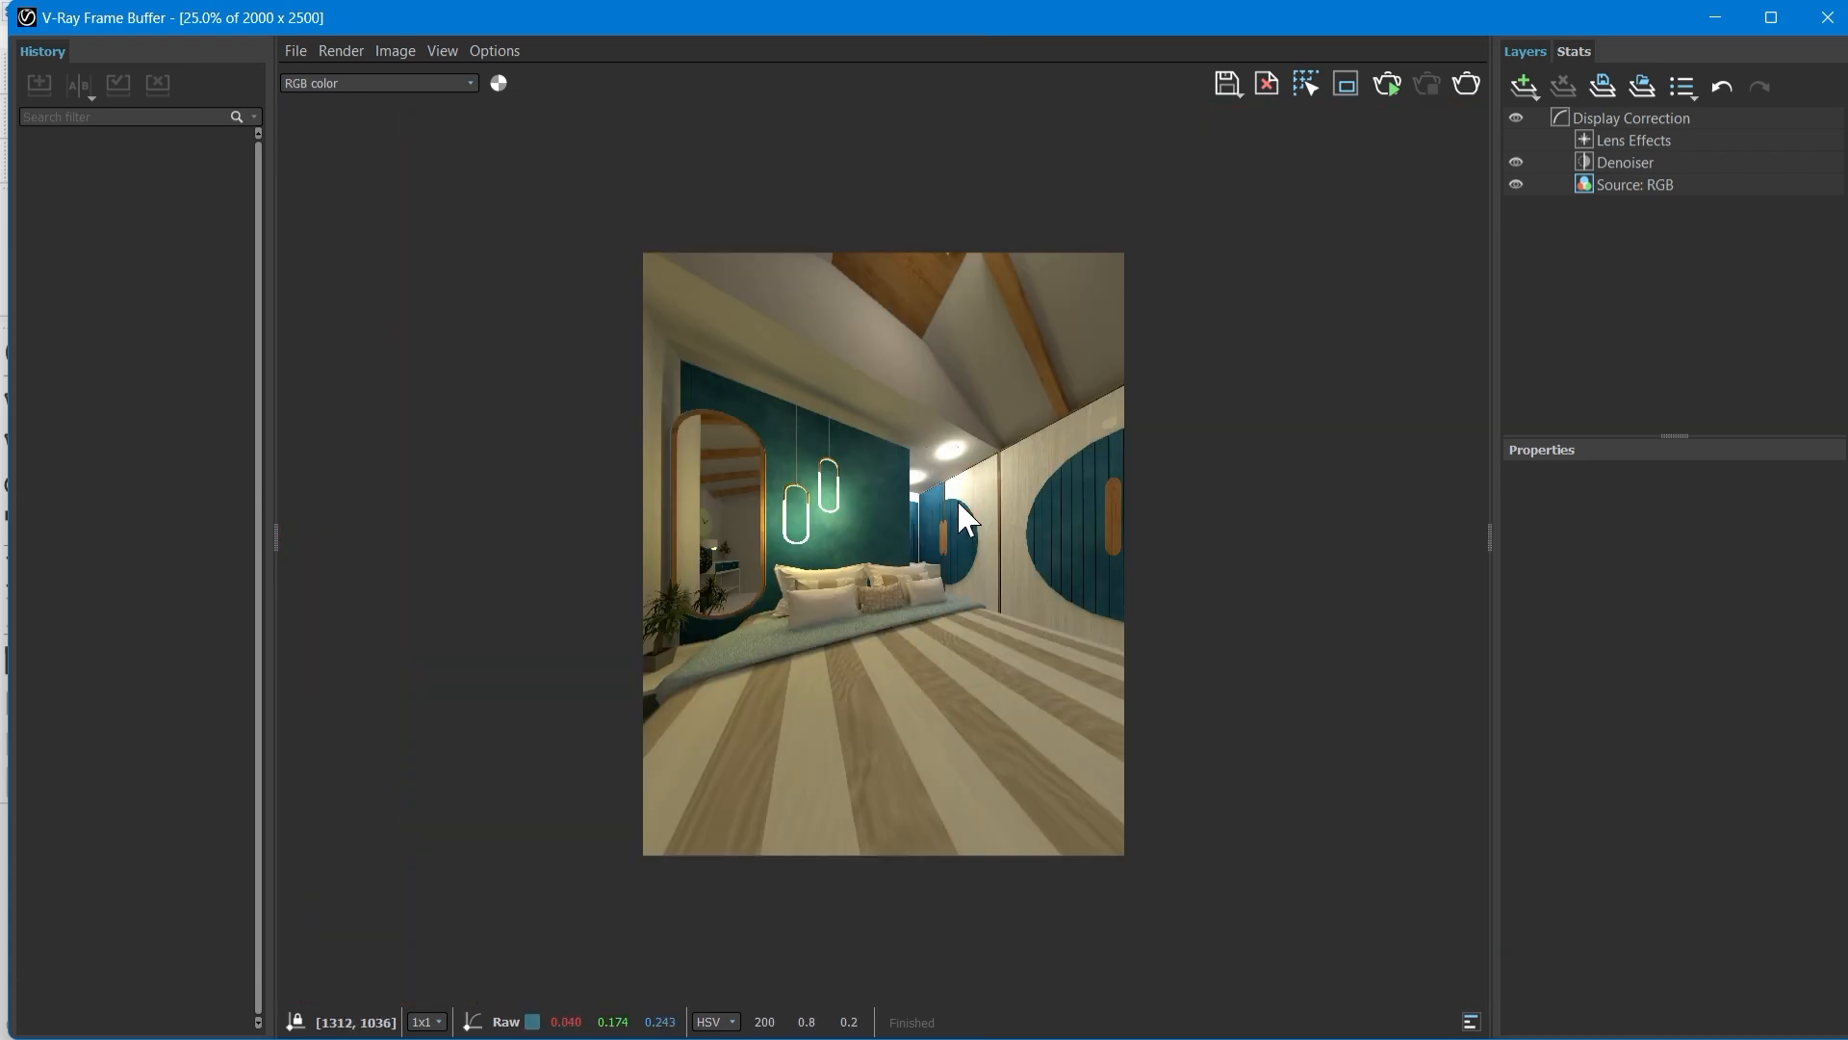
{"action": "scroll", "coordinate": [953, 510], "scroll_direction": "up", "scroll_amount": 1}
{"action": "middle_click_drag", "start_coordinate": [1045, 691], "coordinate": [1066, 745]}
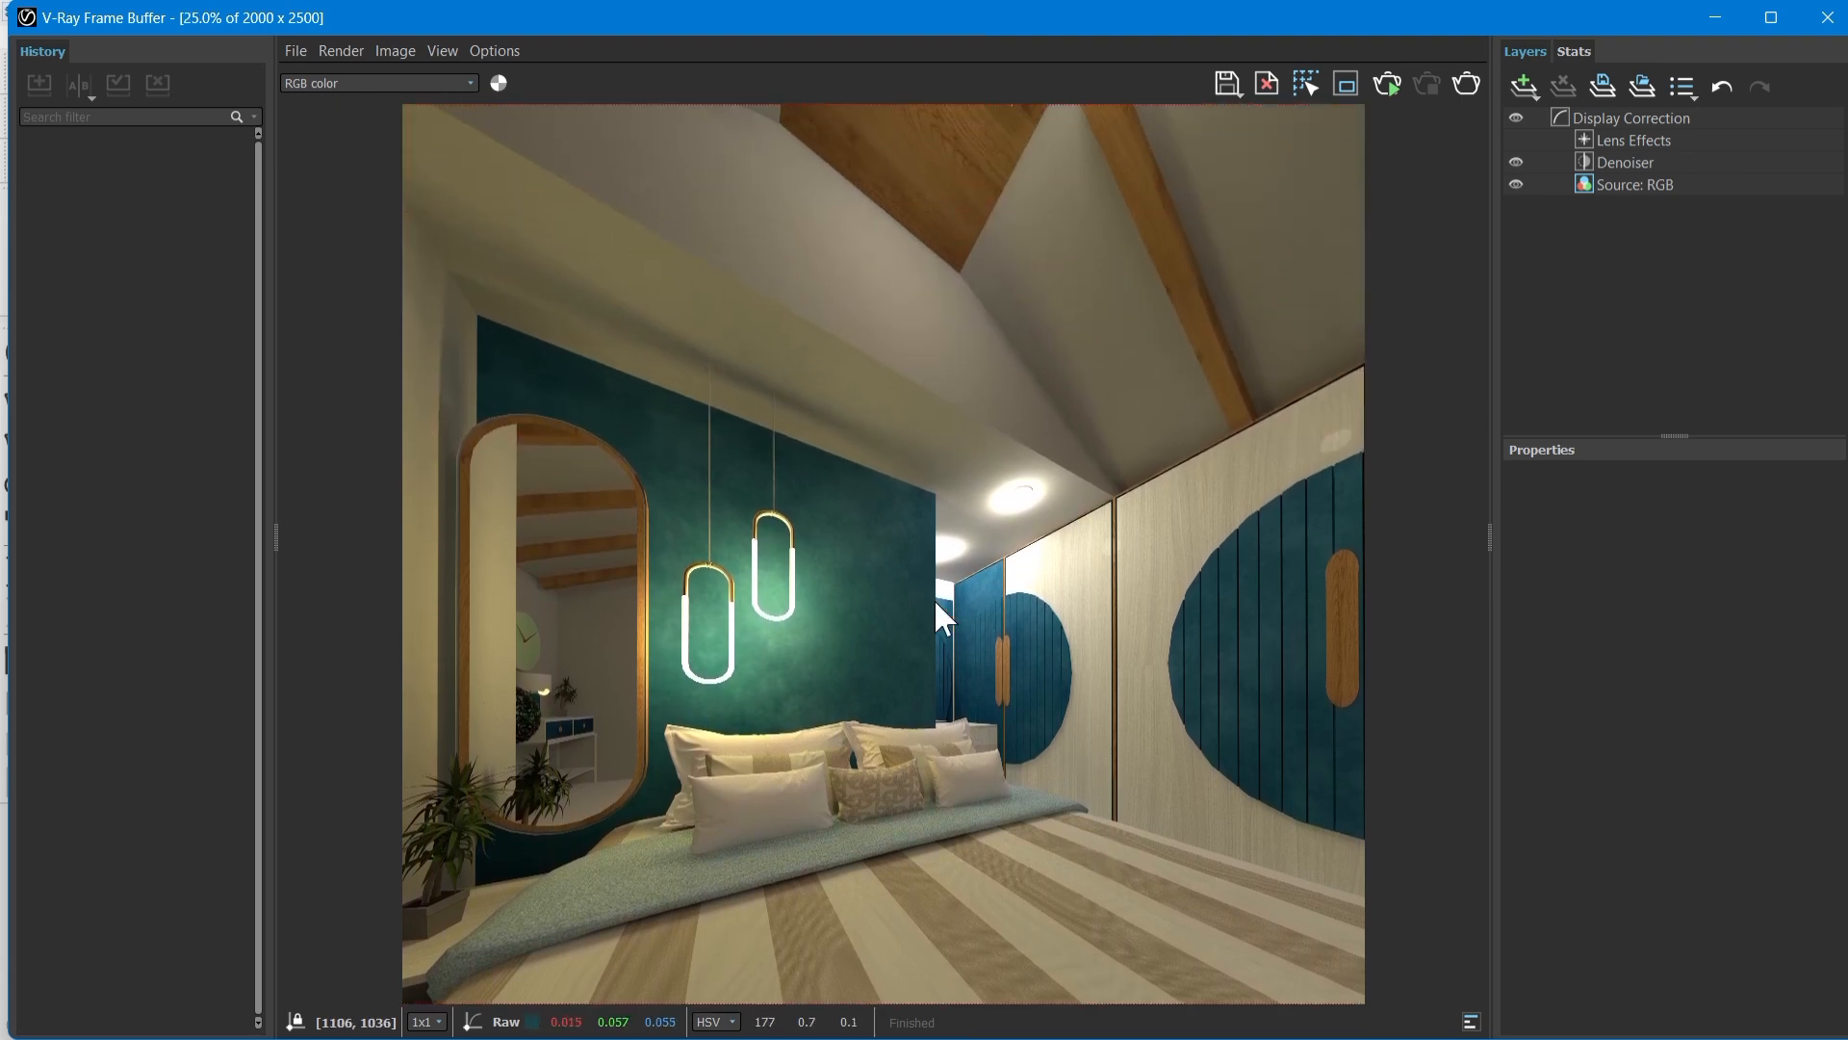
{"action": "scroll", "coordinate": [933, 597], "scroll_direction": "down", "scroll_amount": 1}
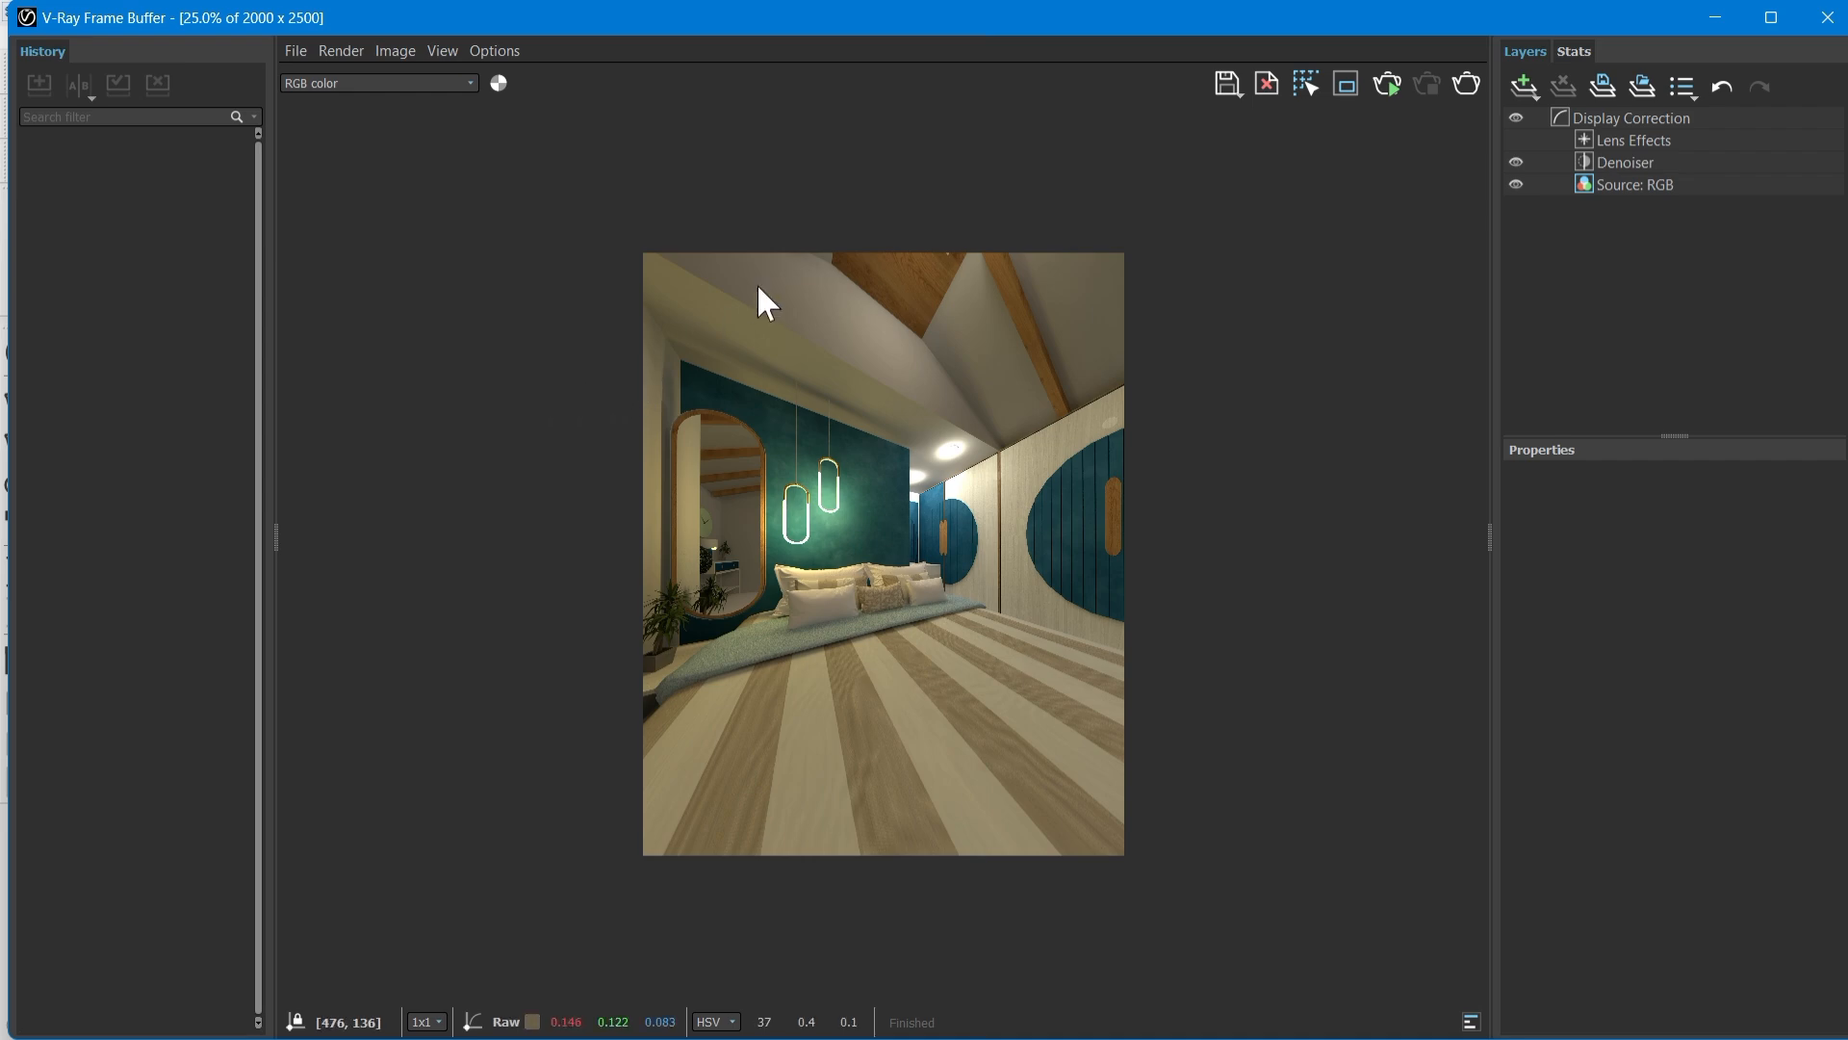
{"action": "scroll", "coordinate": [880, 529], "scroll_direction": "up", "scroll_amount": 1}
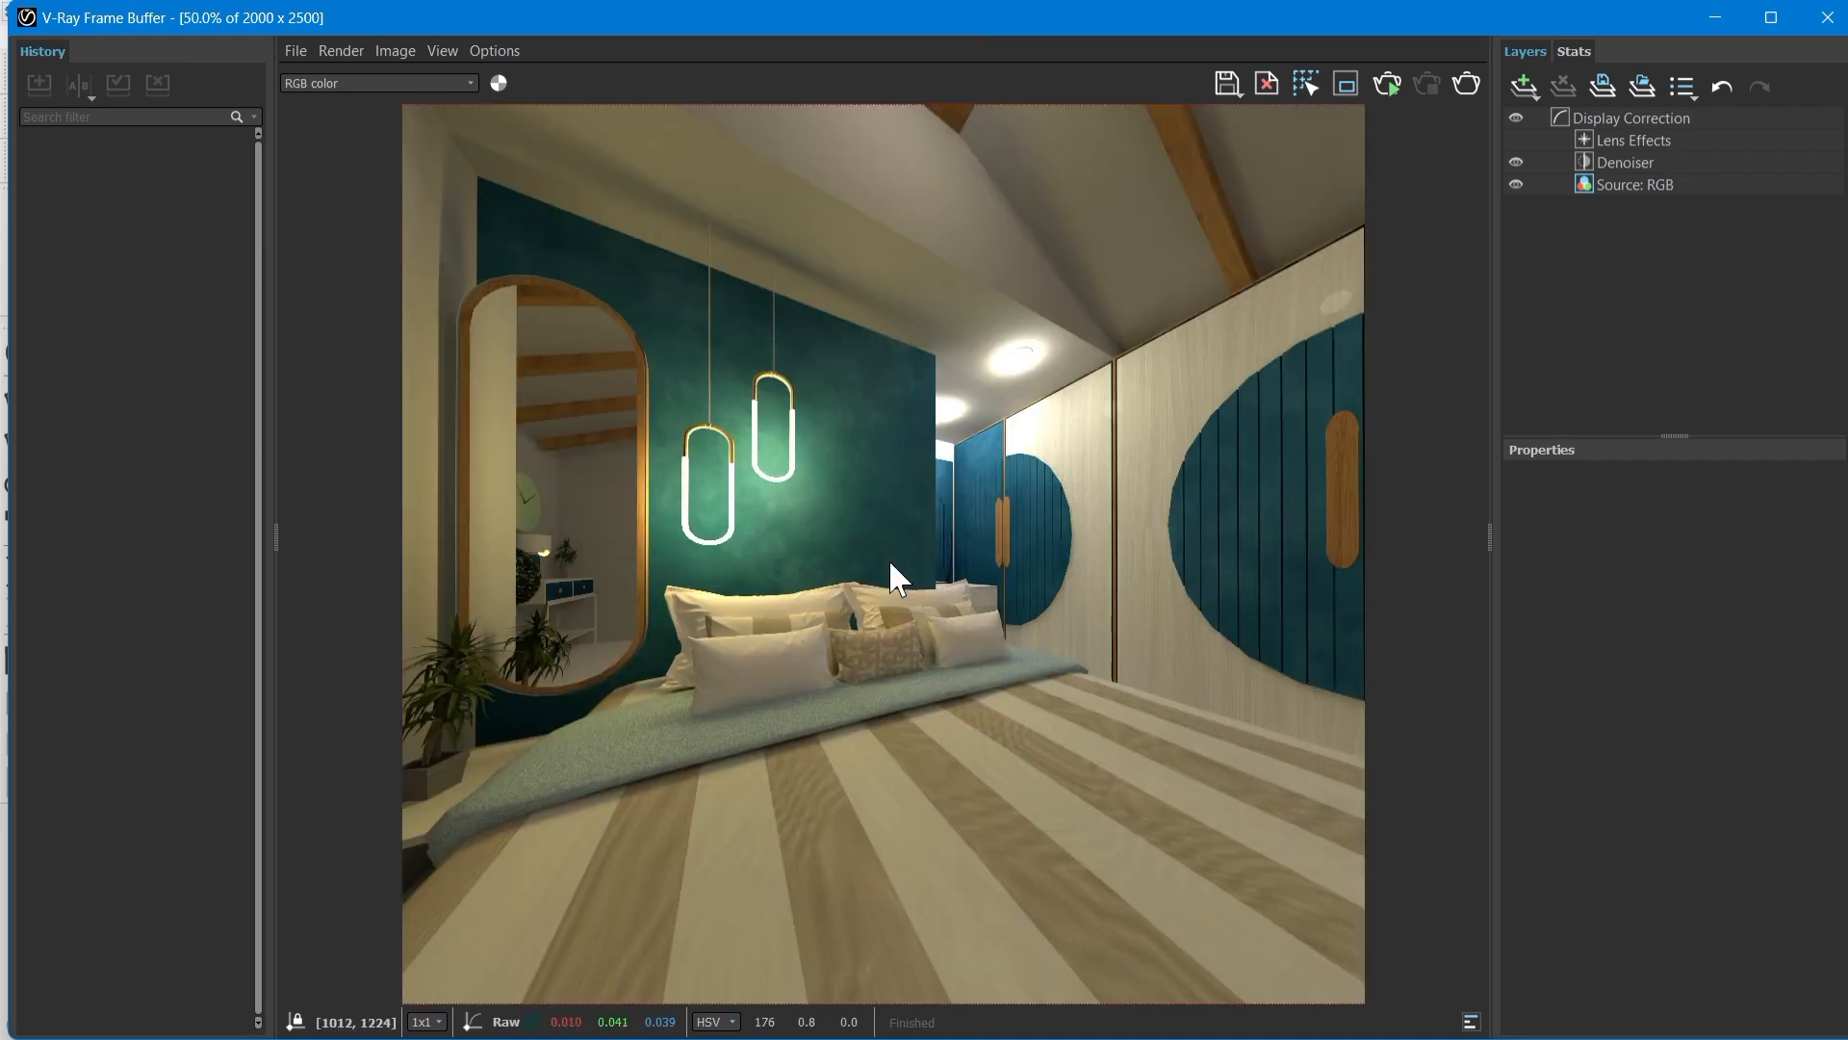
{"action": "scroll", "coordinate": [886, 655], "scroll_direction": "up", "scroll_amount": 1}
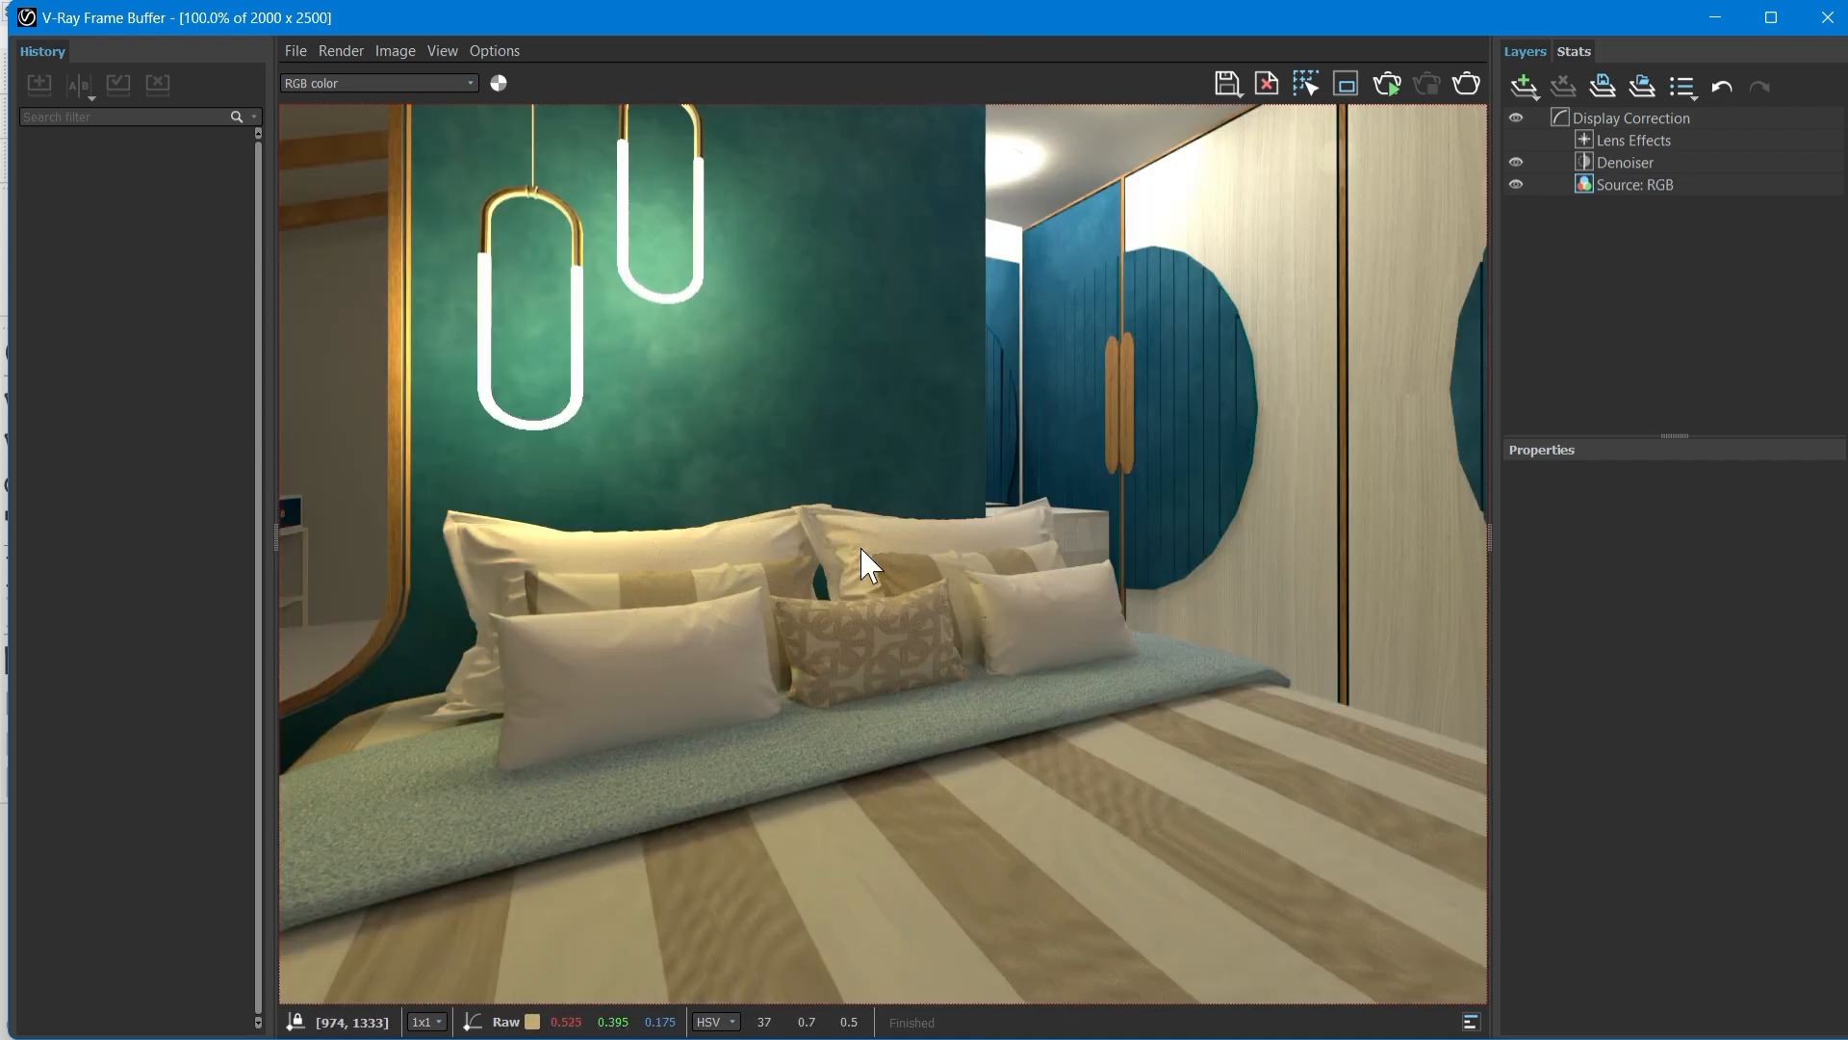